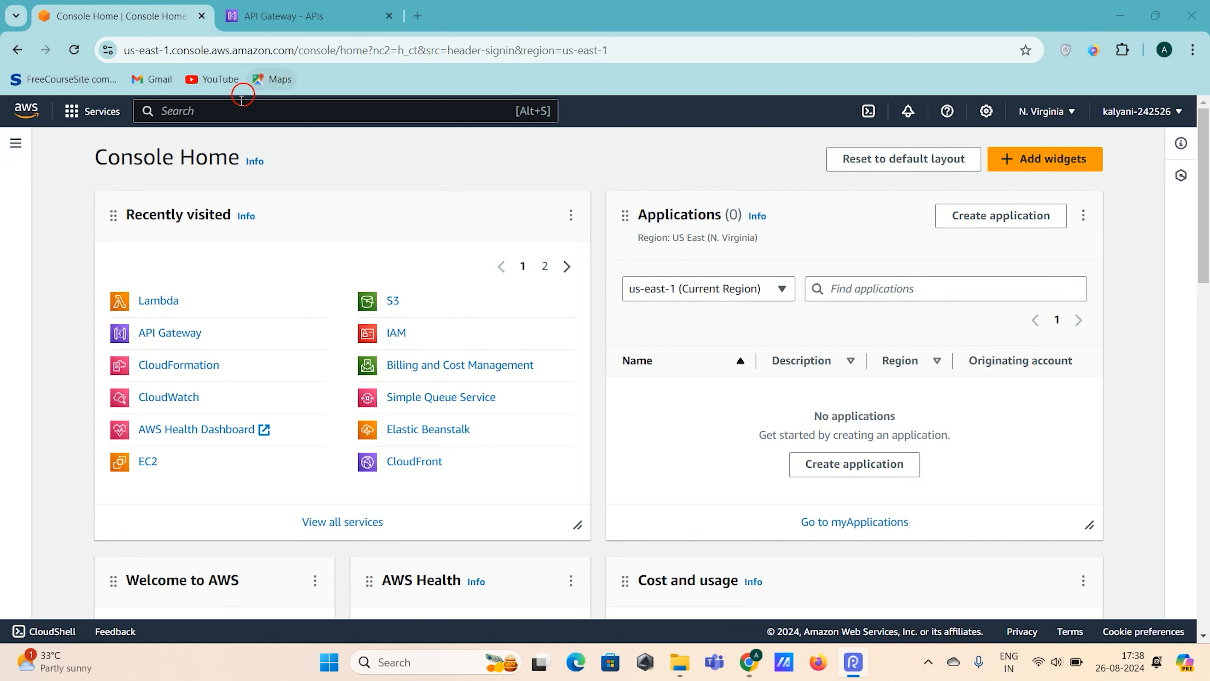
- Go to the API Gateway APIs list and start building a new REST API (not the private variant)
click(301, 24)
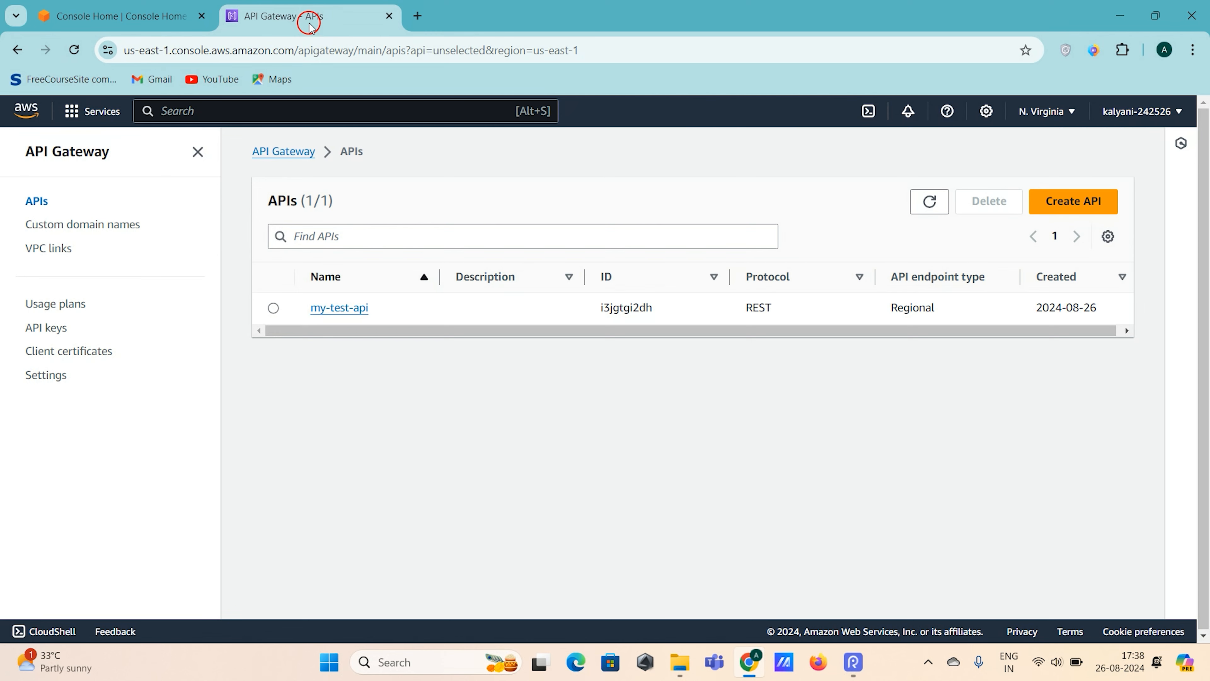
click(1087, 200)
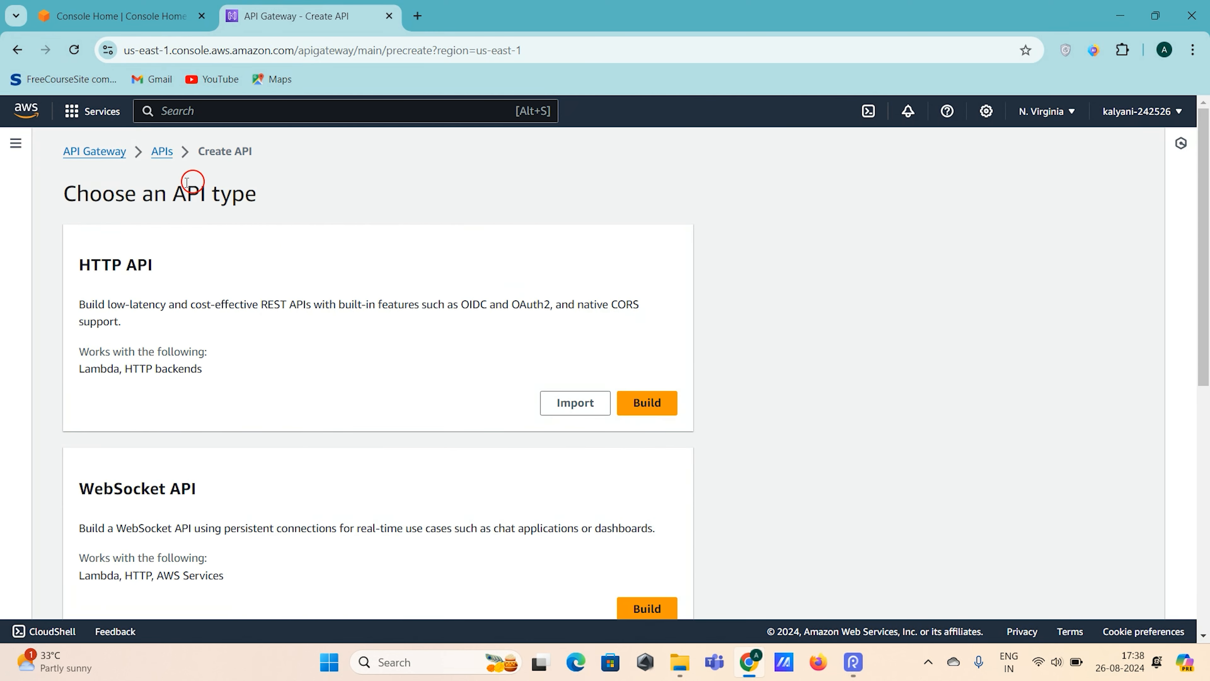
scroll(354, 375, down, 5)
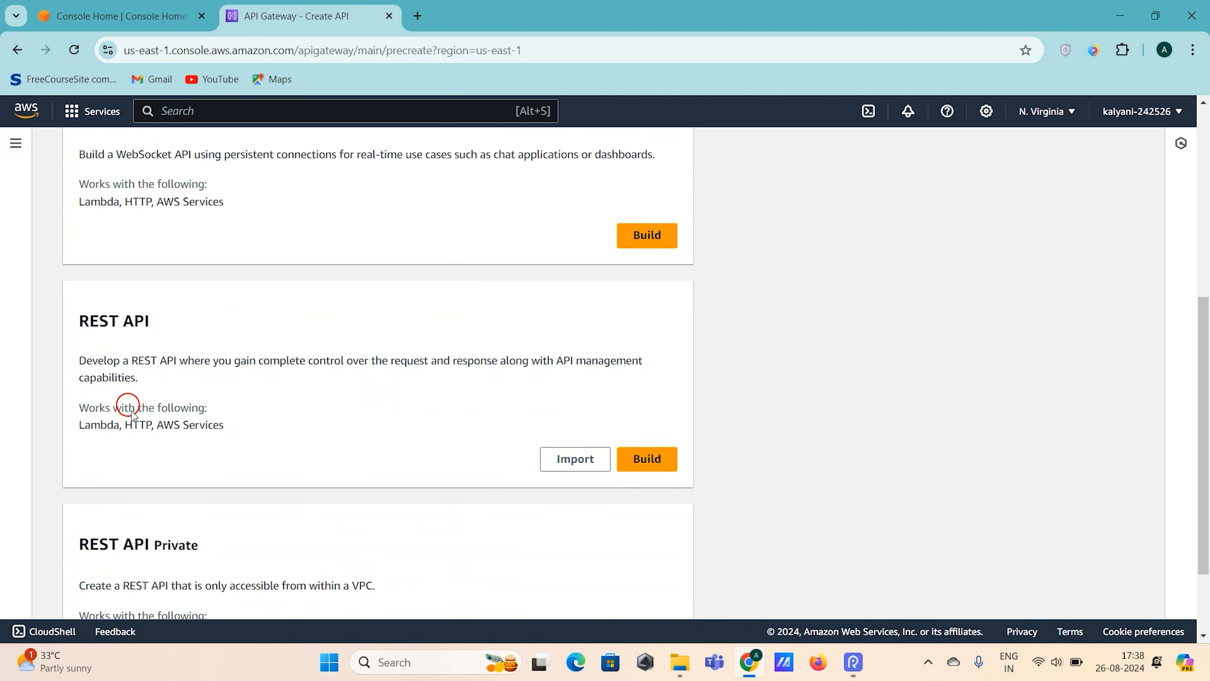
click(649, 465)
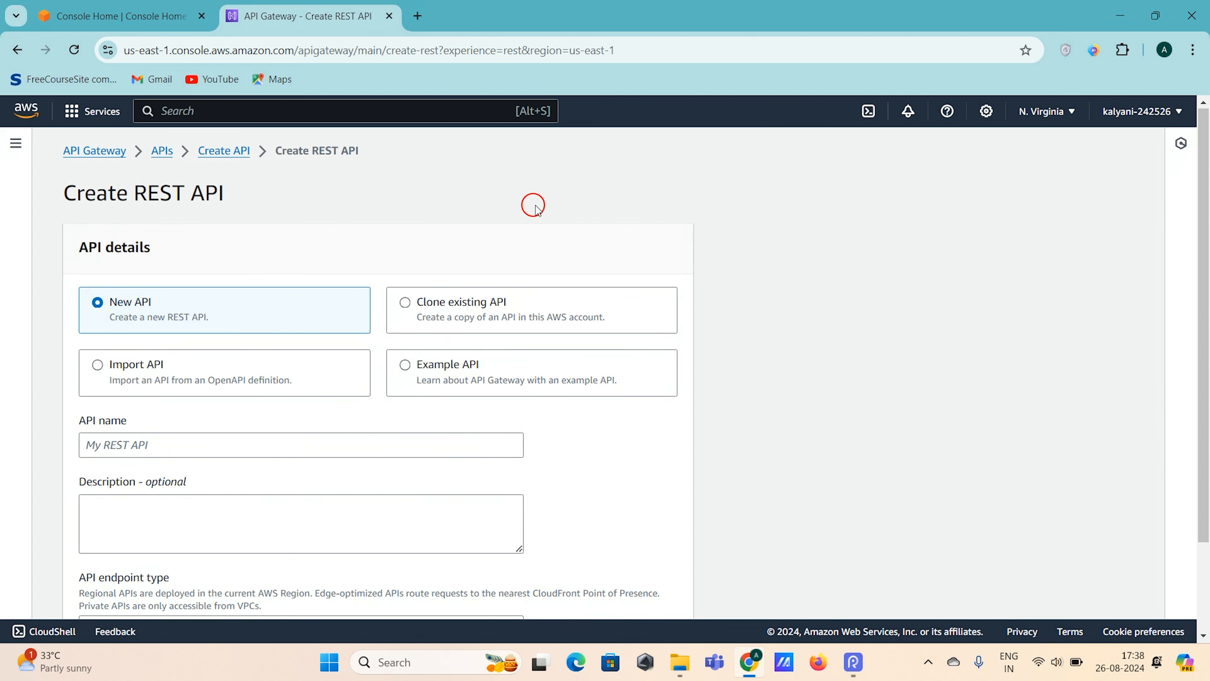
- Create a new REST API named my-integration-test with the Regional endpoint type
scroll(542, 191, down, 1)
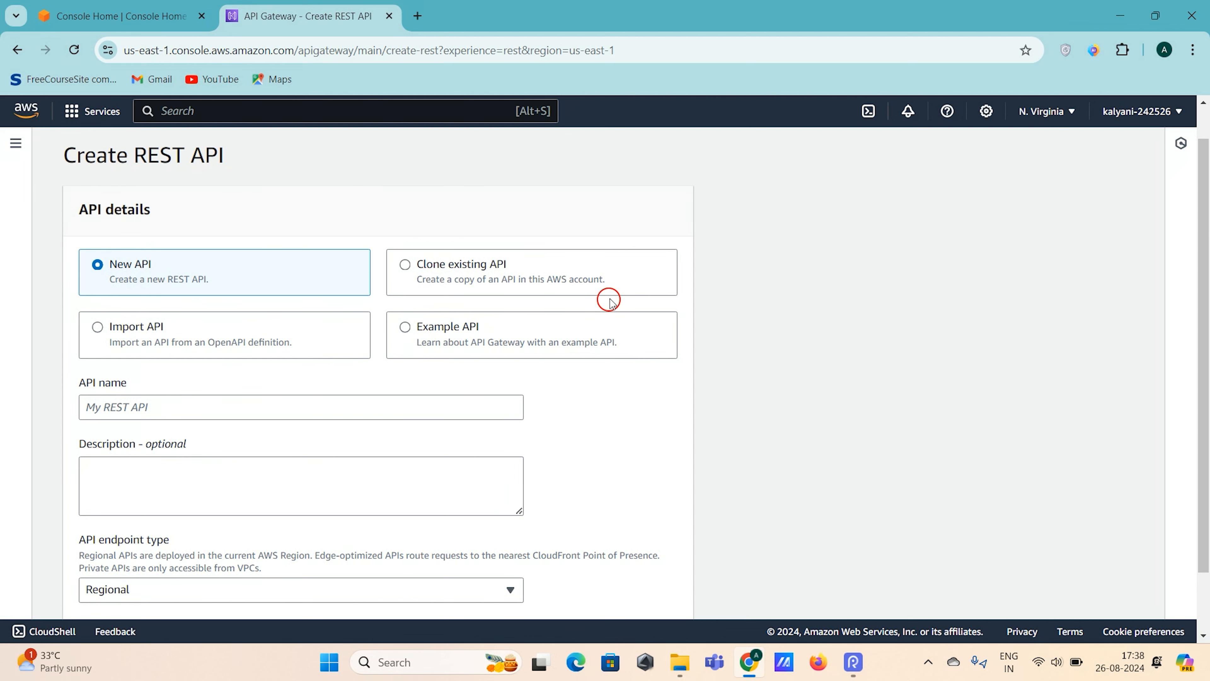
scroll(1026, 300, down, 2)
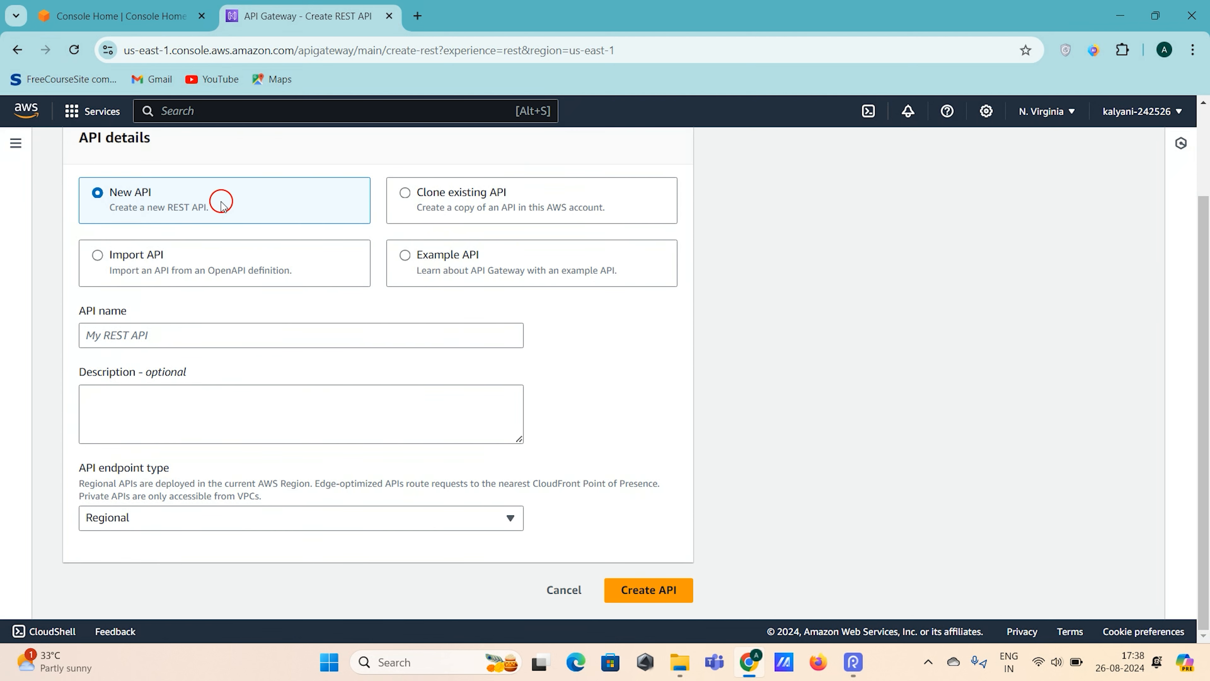
click(162, 338)
text(my-integration-test)
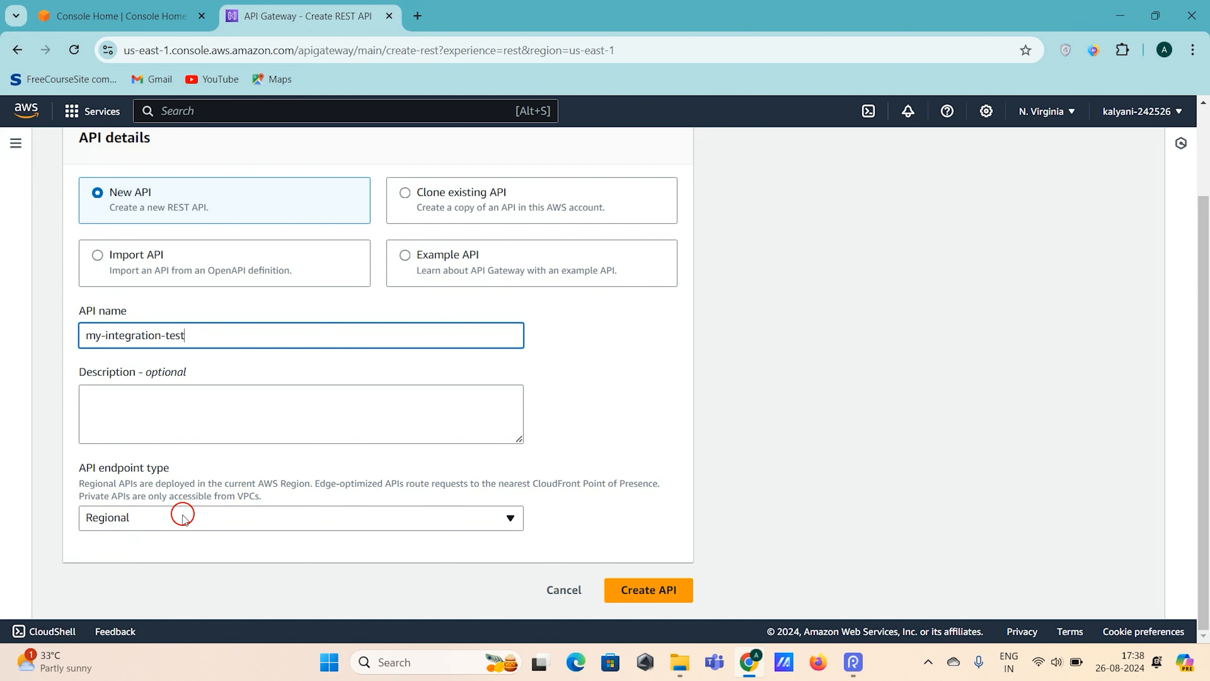
click(640, 589)
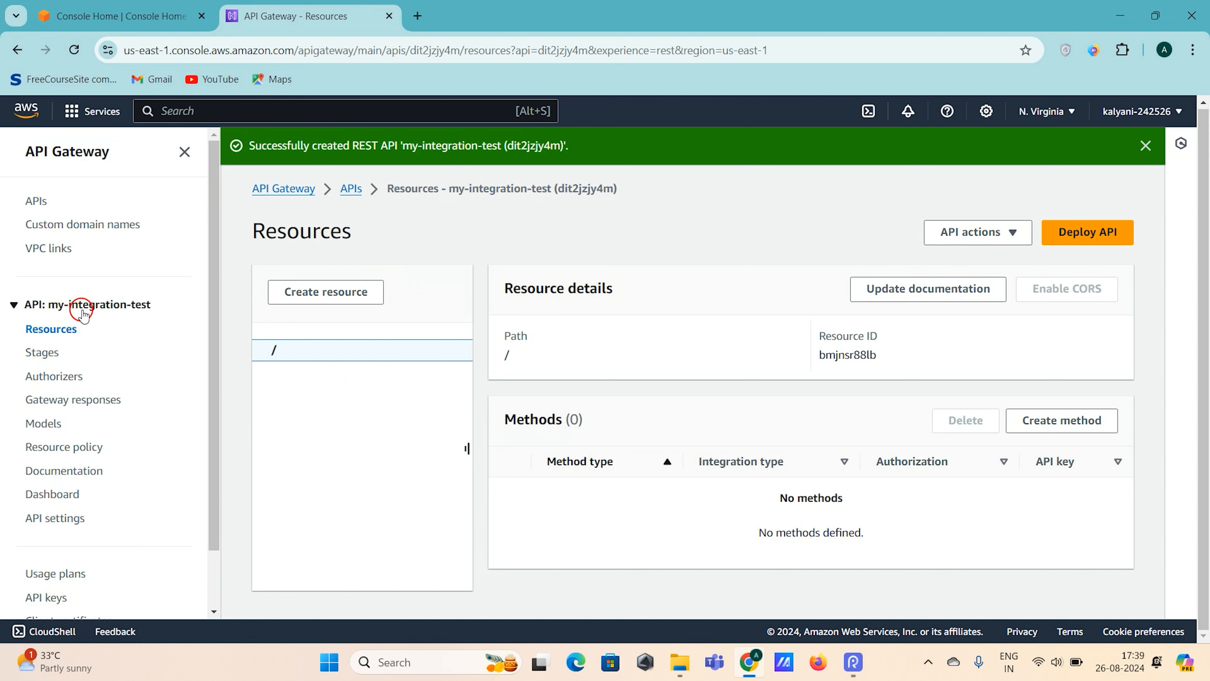
drag(314, 357, 270, 358)
click(356, 415)
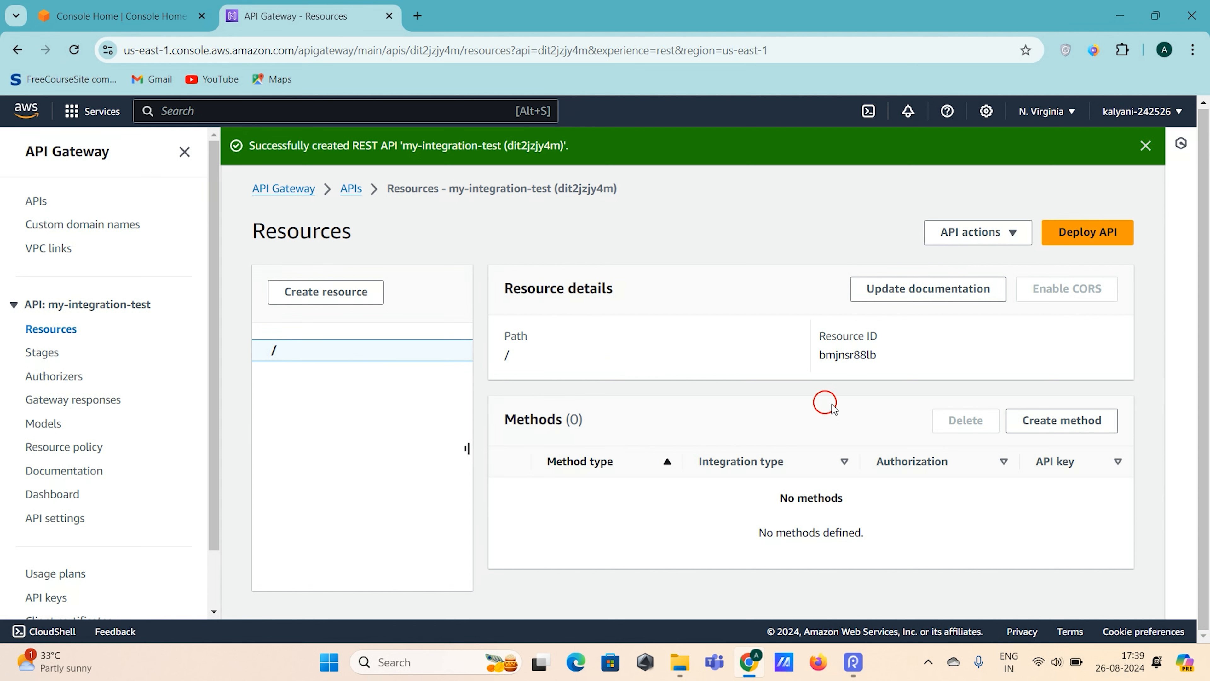
drag(327, 375, 265, 361)
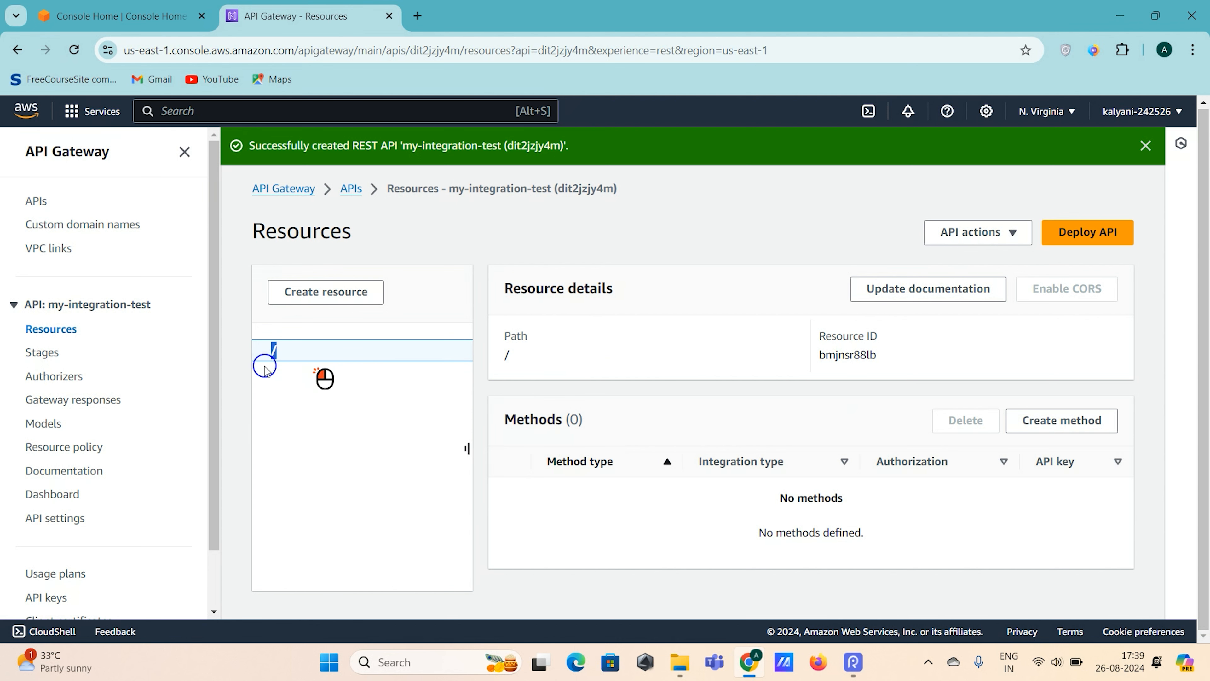
click(355, 424)
- Start creating a method on the root resource and set its method type to GET
click(1038, 420)
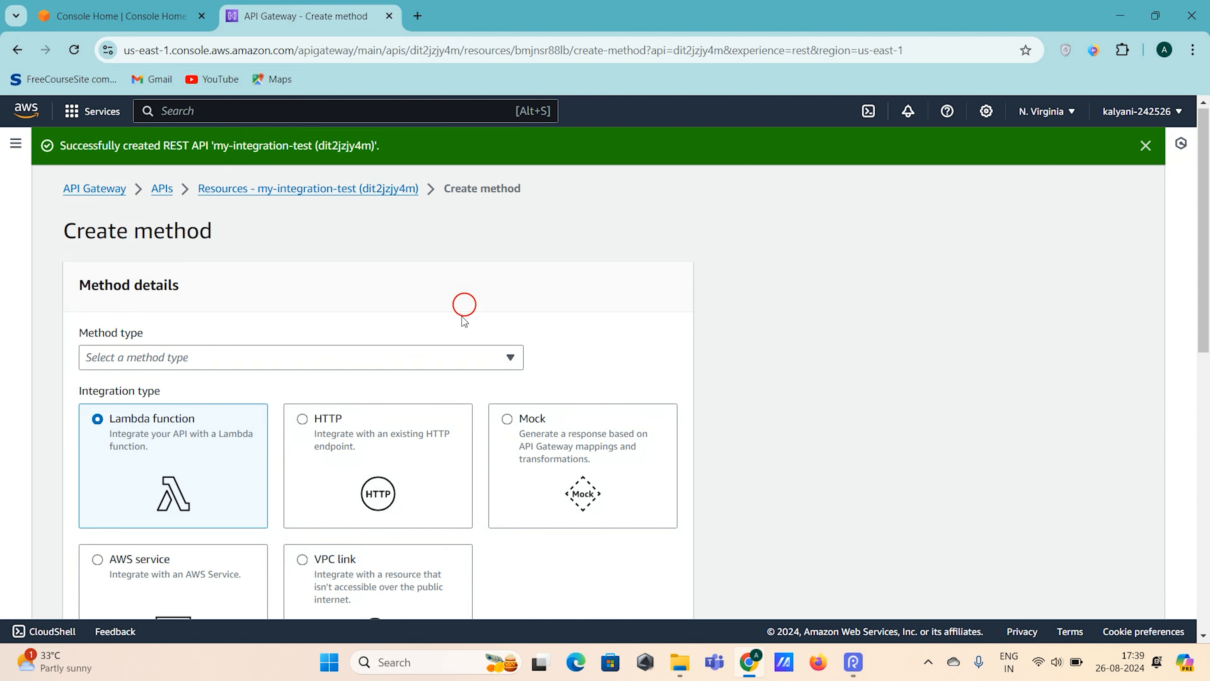
drag(77, 235, 210, 246)
click(184, 277)
click(170, 315)
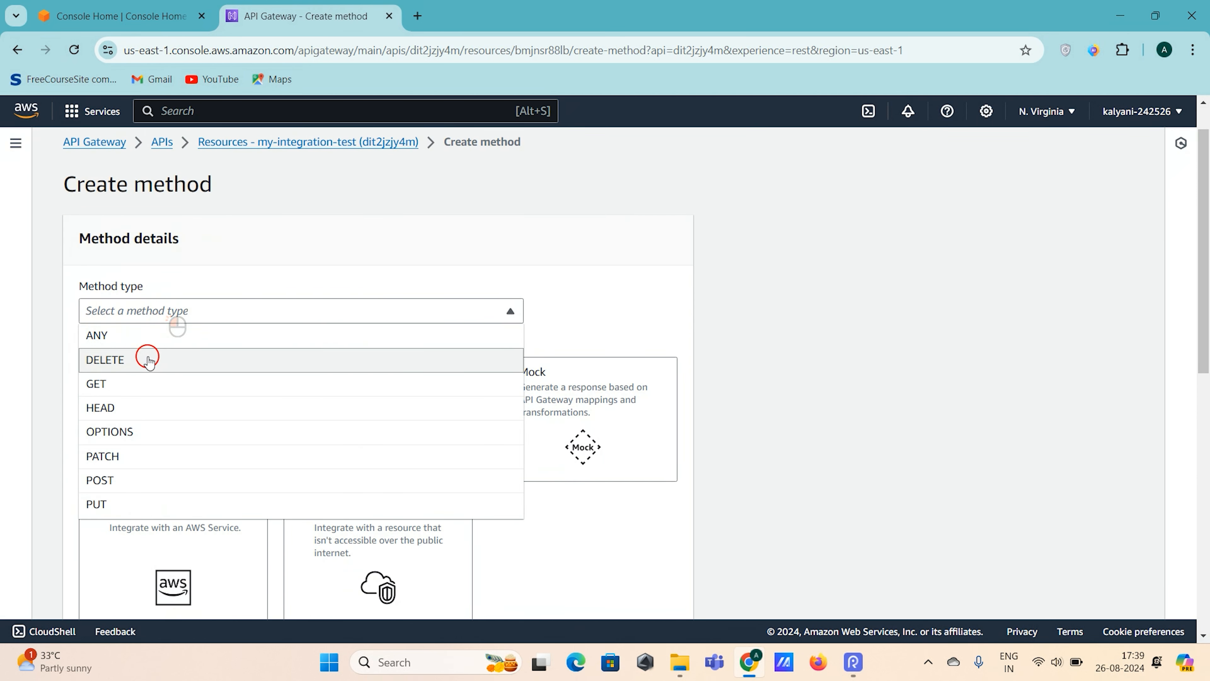
click(122, 384)
- Review the available integration types and the settings for the Lambda function integration
scroll(660, 222, down, 1)
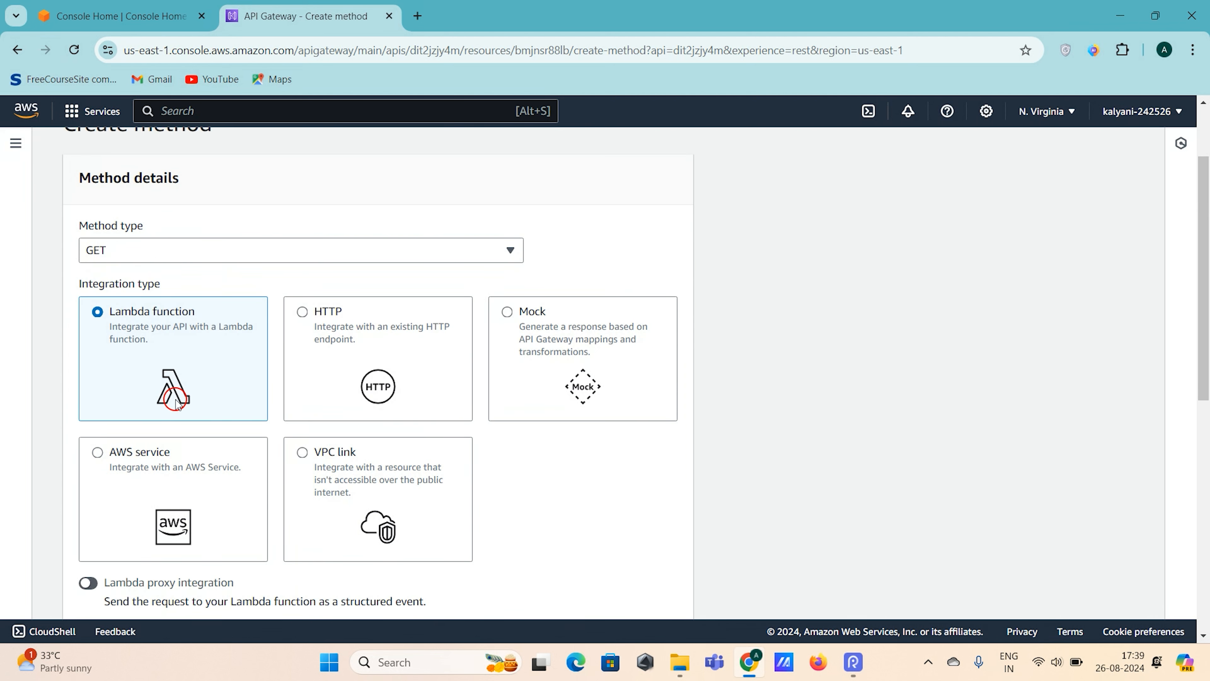
scroll(181, 331, down, 2)
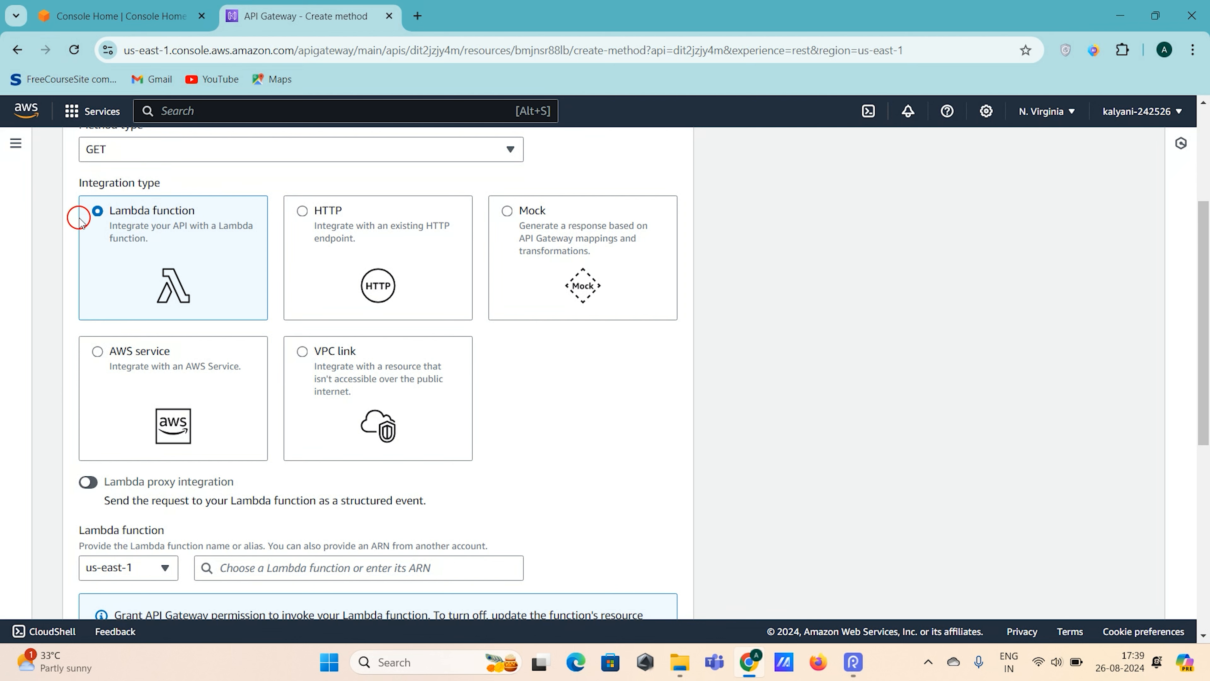
scroll(137, 485, down, 2)
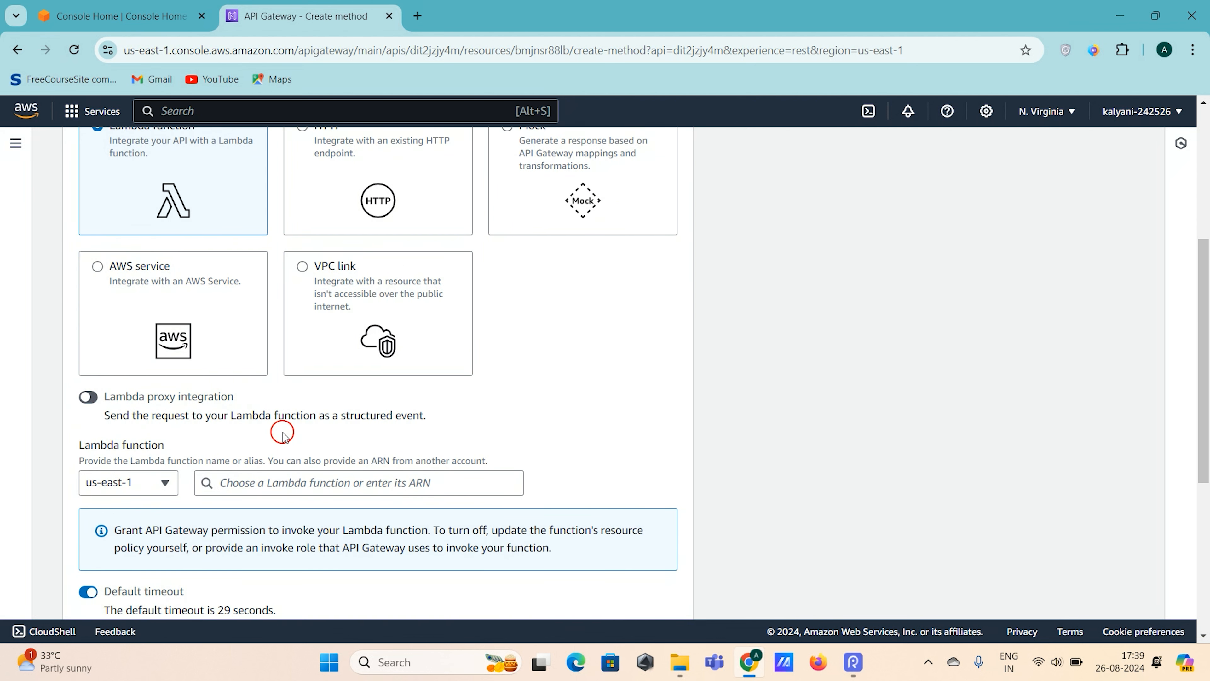
- Switch the integration type to HTTP and review its proxy, method, endpoint URL and content handling settings
scroll(283, 435, up, 1)
click(338, 254)
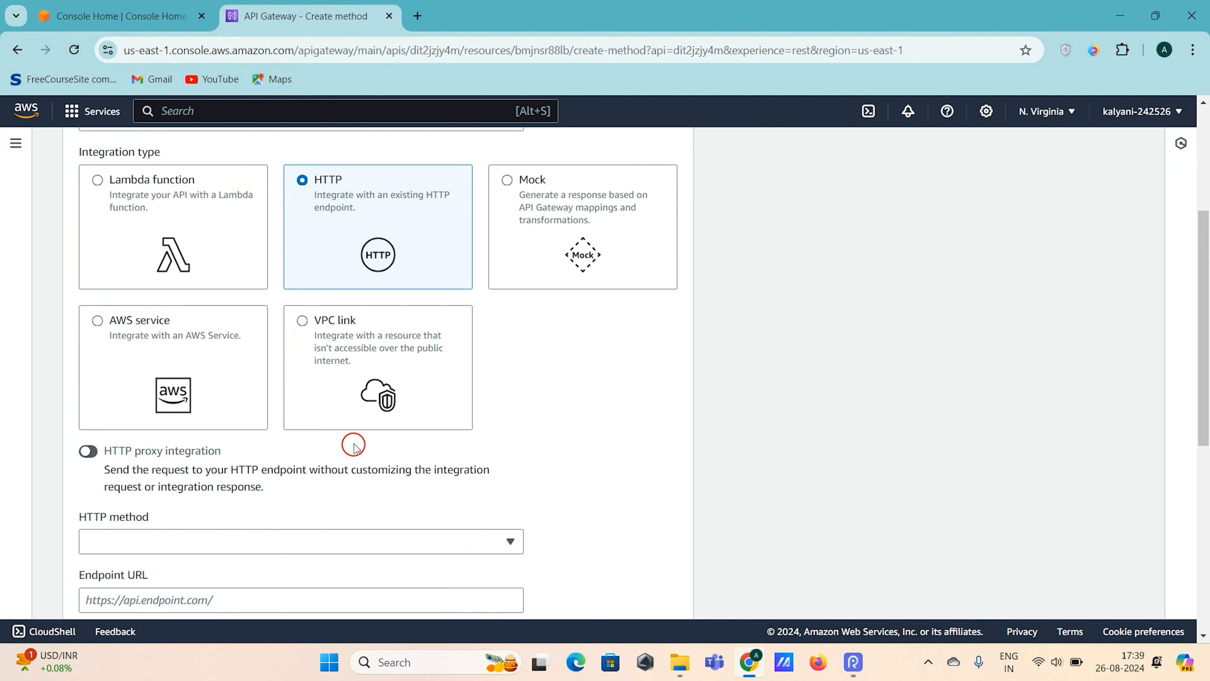
scroll(354, 445, down, 3)
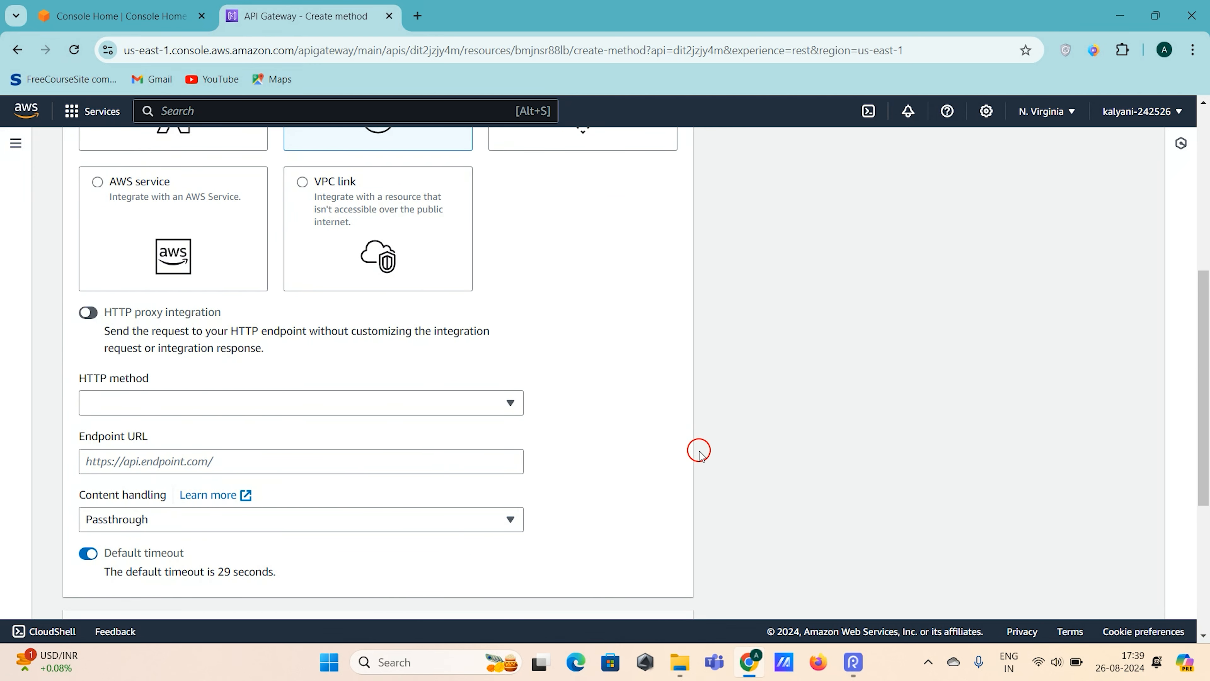
scroll(699, 453, down, 1)
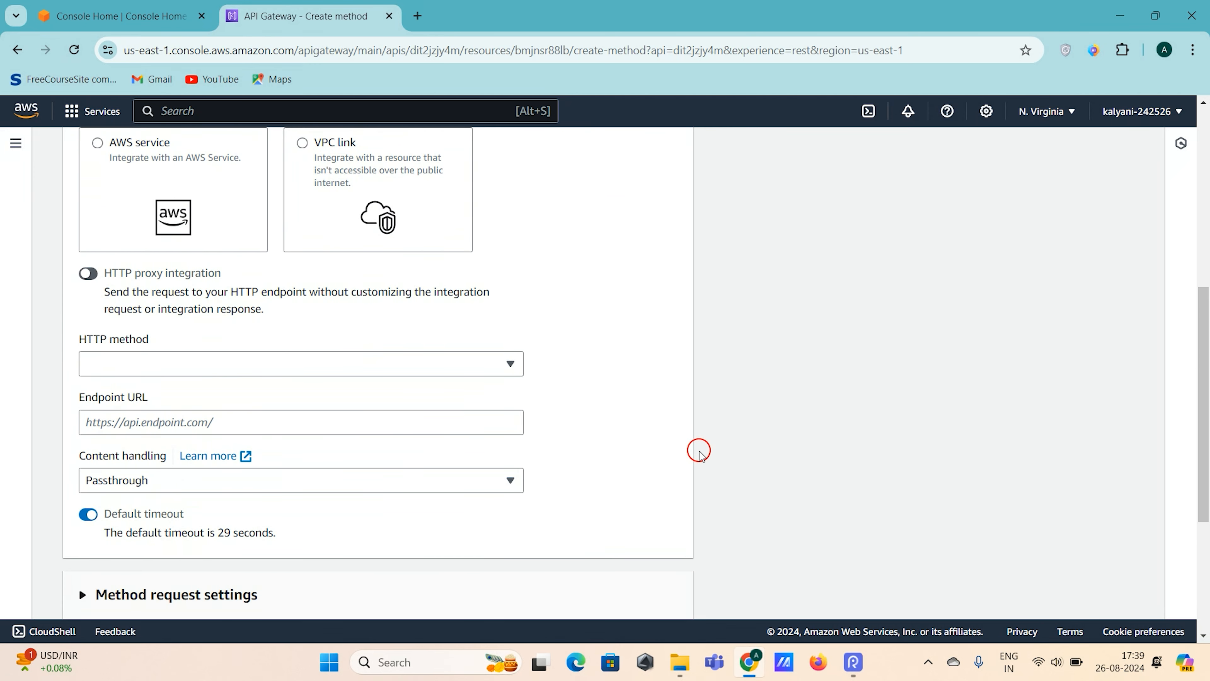
click(400, 418)
scroll(400, 418, up, 5)
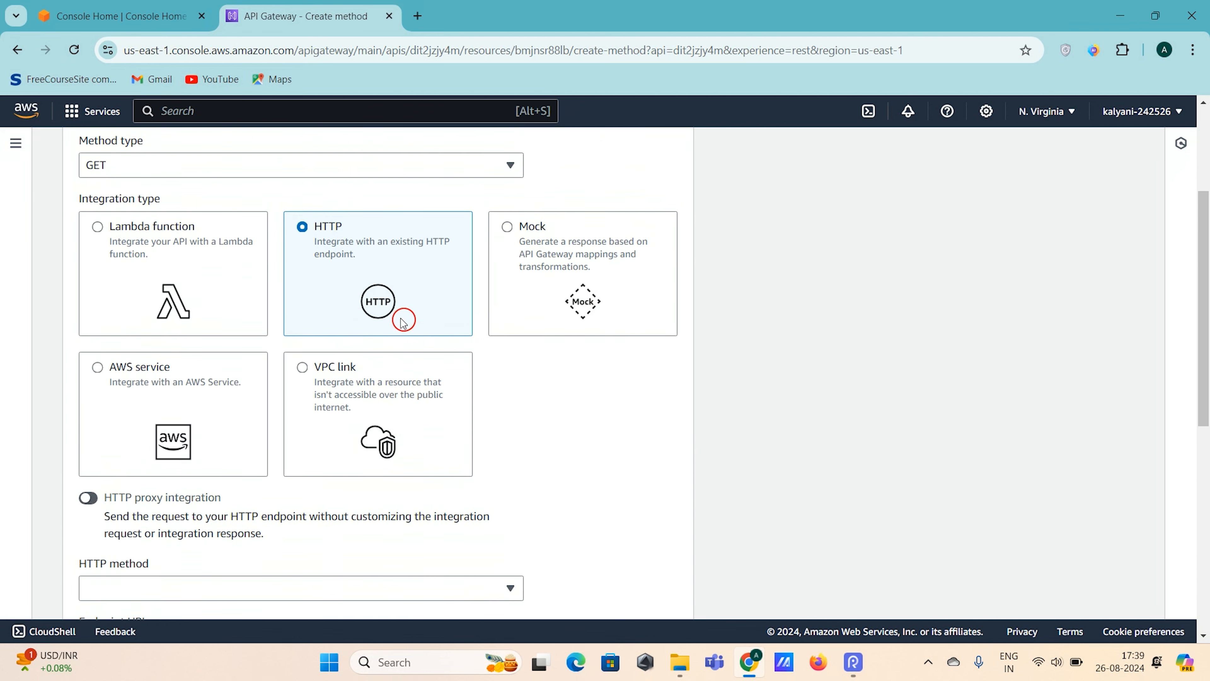
- Compare the proxy integration option of the Lambda function type with that of the HTTP type
click(199, 281)
scroll(95, 380, down, 3)
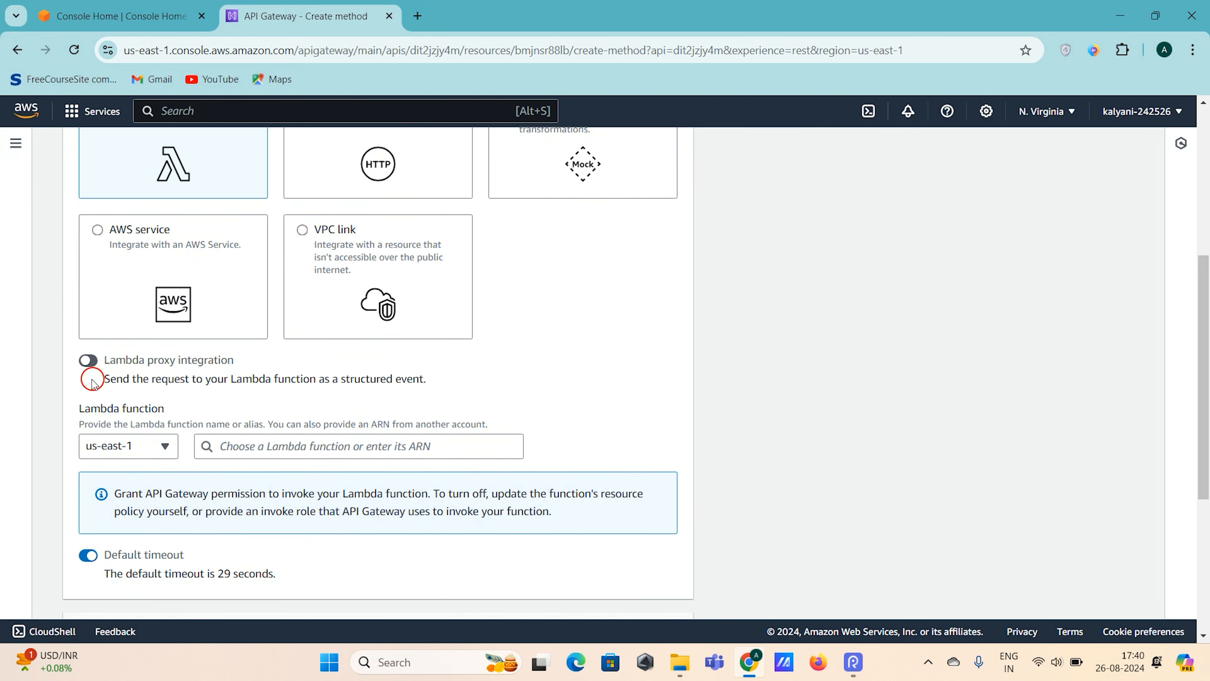
scroll(224, 355, up, 3)
click(351, 284)
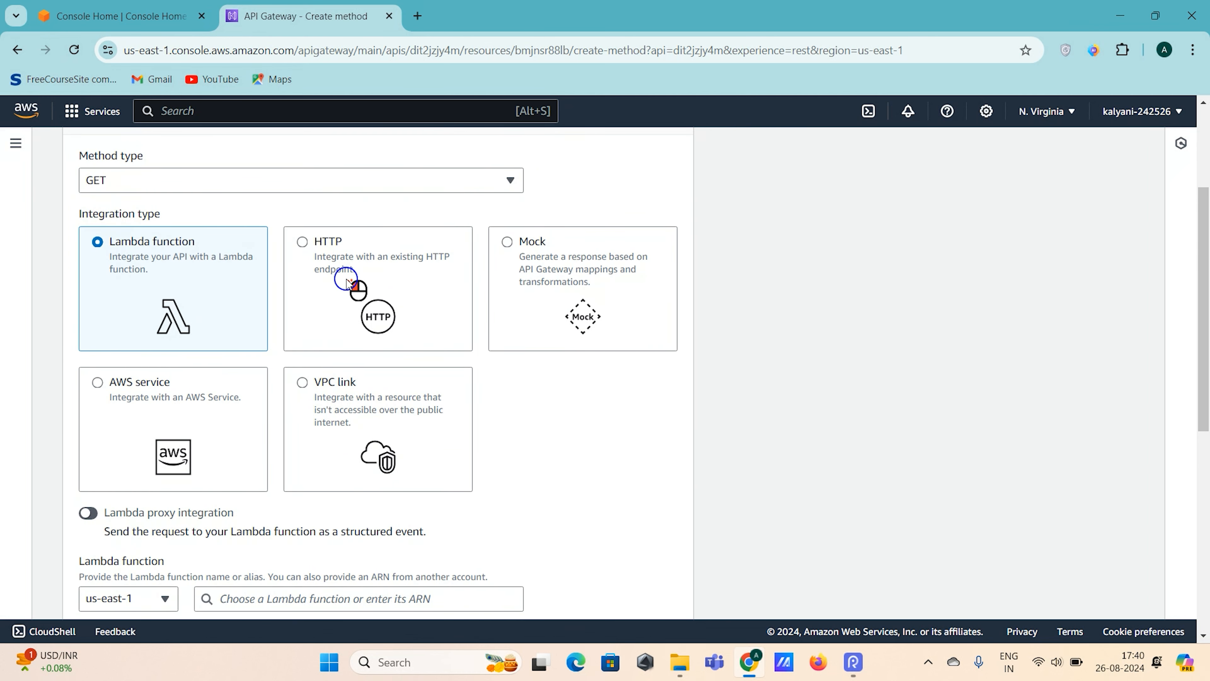
scroll(351, 284, down, 4)
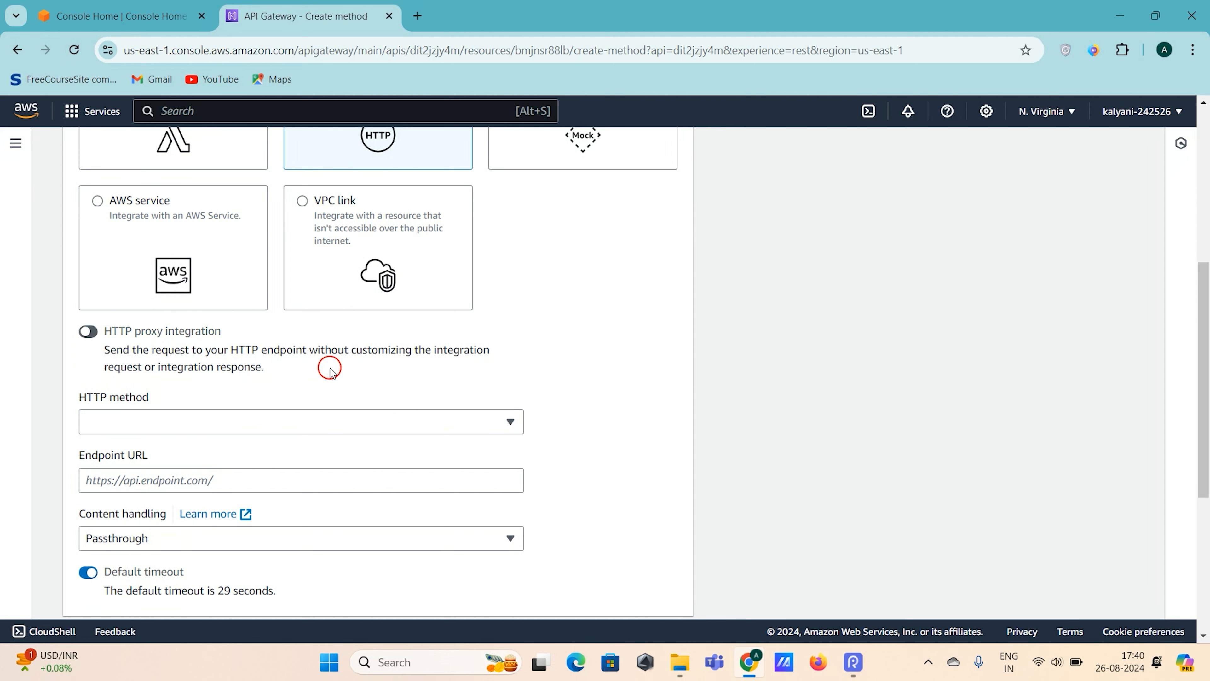
scroll(332, 371, up, 2)
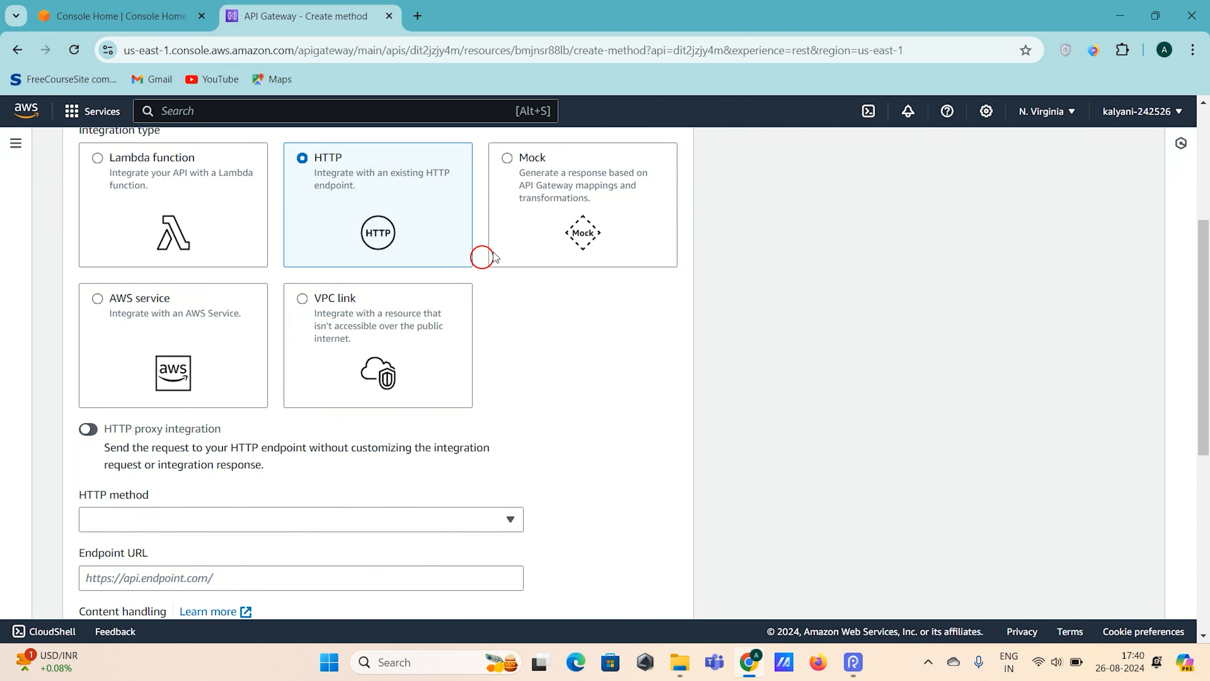
- View the settings offered by the Mock integration type and switch back to Lambda function
click(508, 235)
scroll(562, 343, up, 1)
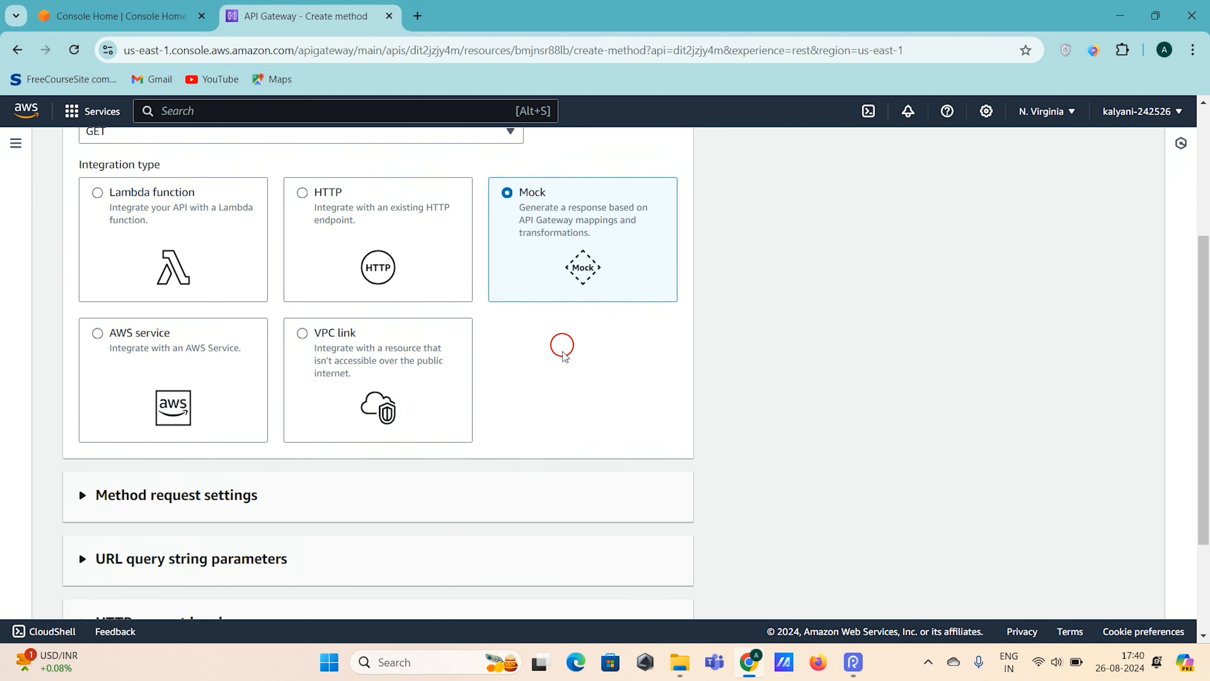
scroll(627, 323, up, 2)
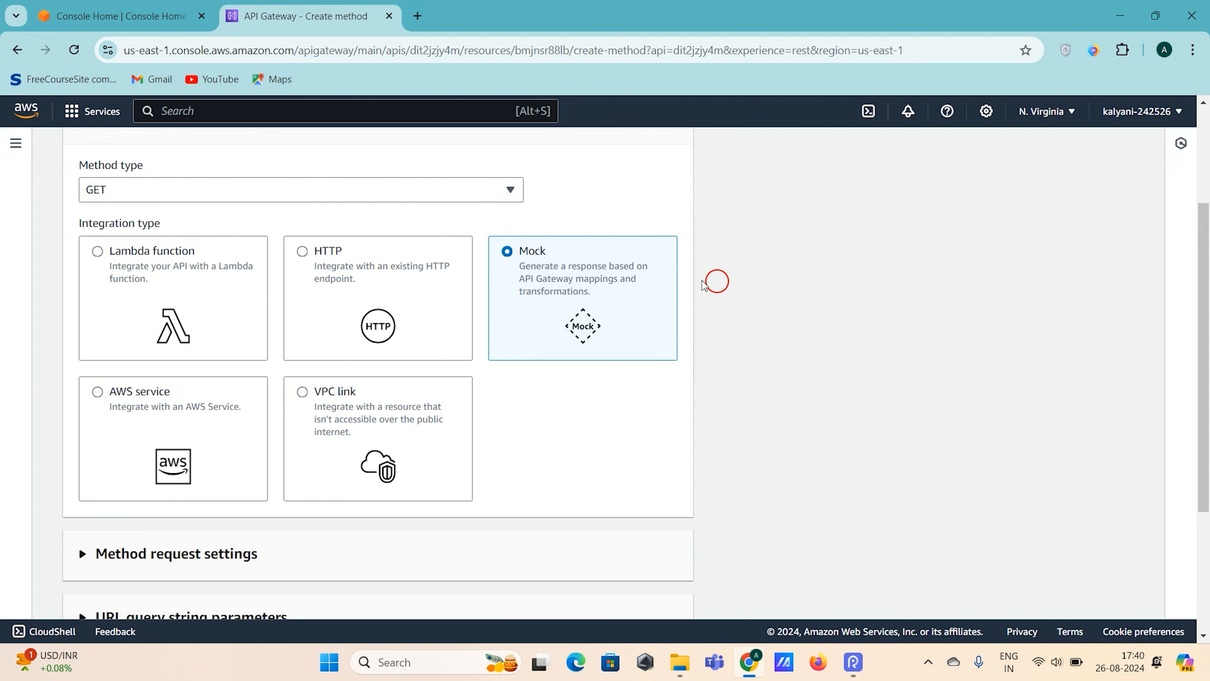
click(172, 294)
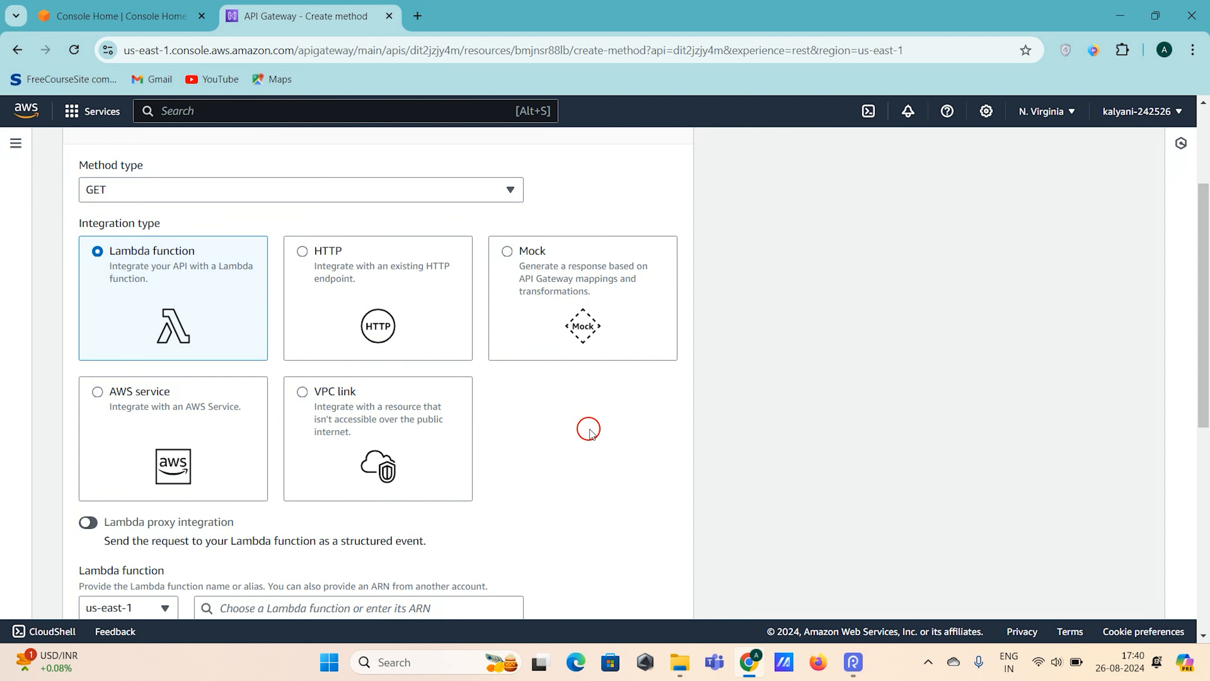
scroll(543, 394, down, 1)
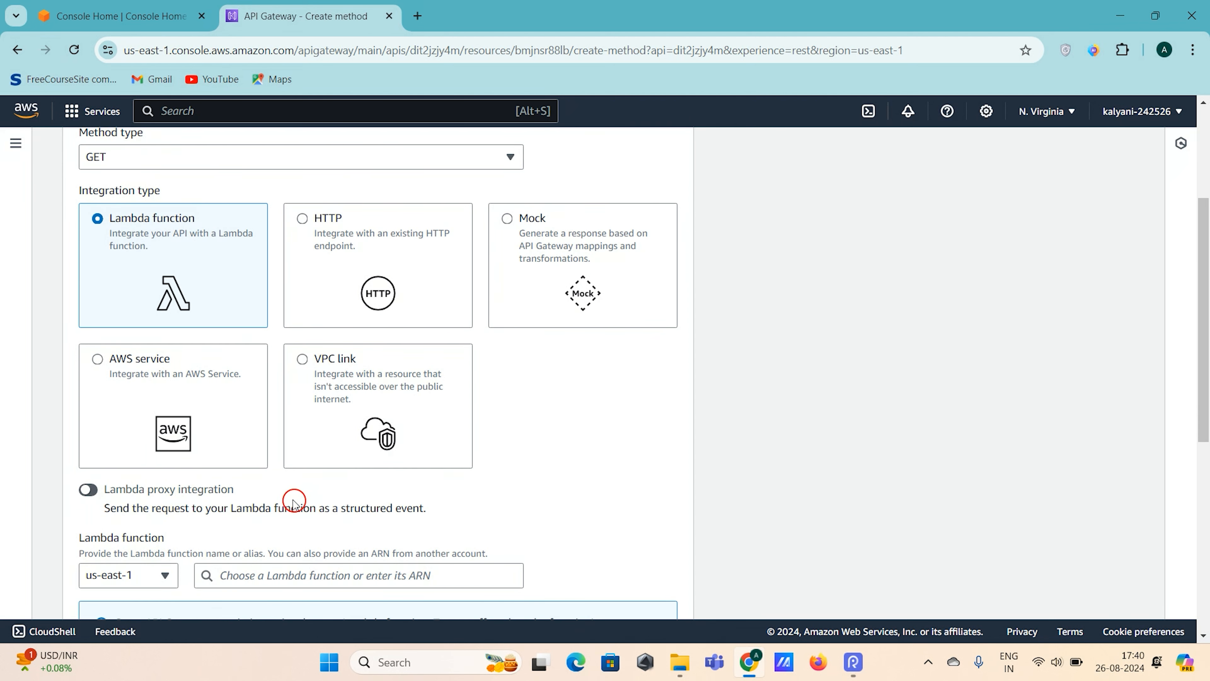
- Check the AWS service integration type's settings and return the selection to Lambda function
click(192, 411)
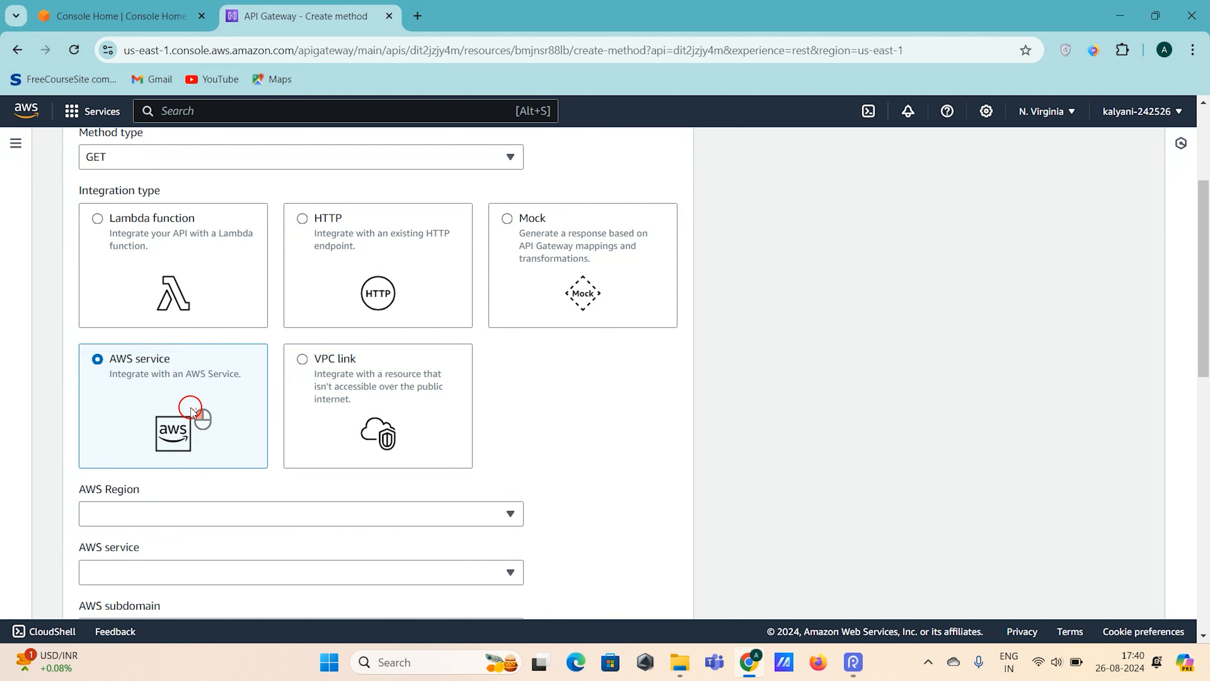
scroll(190, 405, down, 3)
scroll(173, 400, up, 2)
click(172, 260)
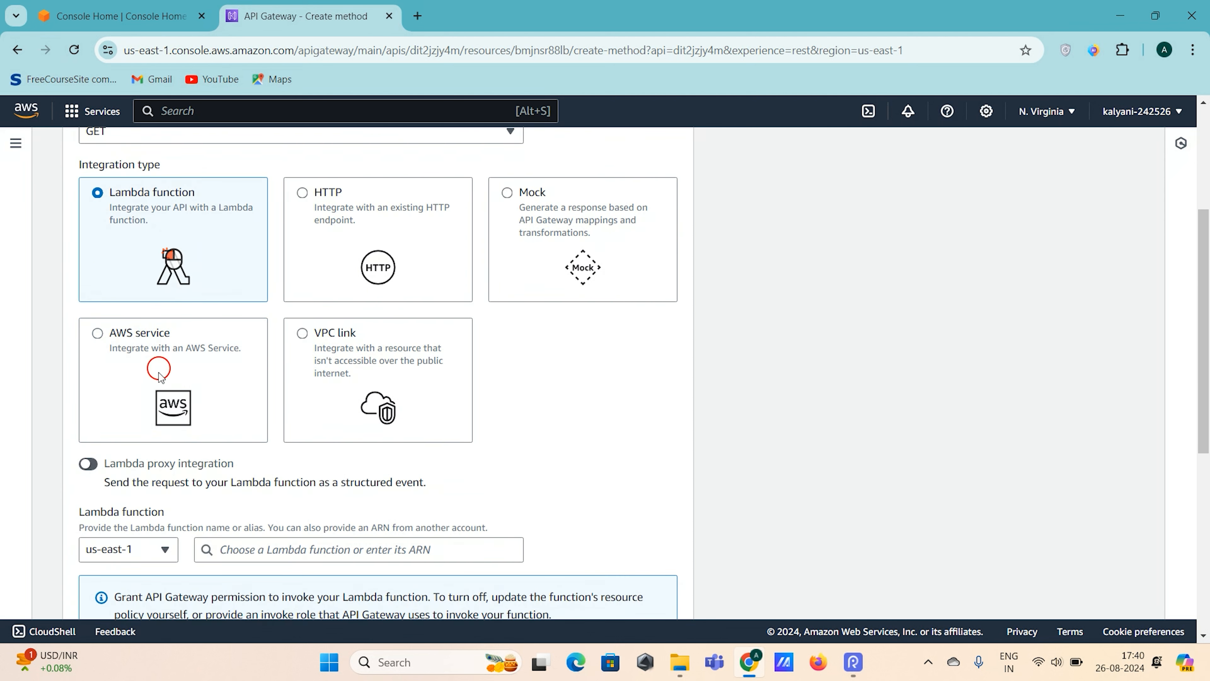
- Select the AWS service integration type and examine its fields, including the AWS Region and AWS service choices
click(167, 386)
scroll(162, 496, down, 5)
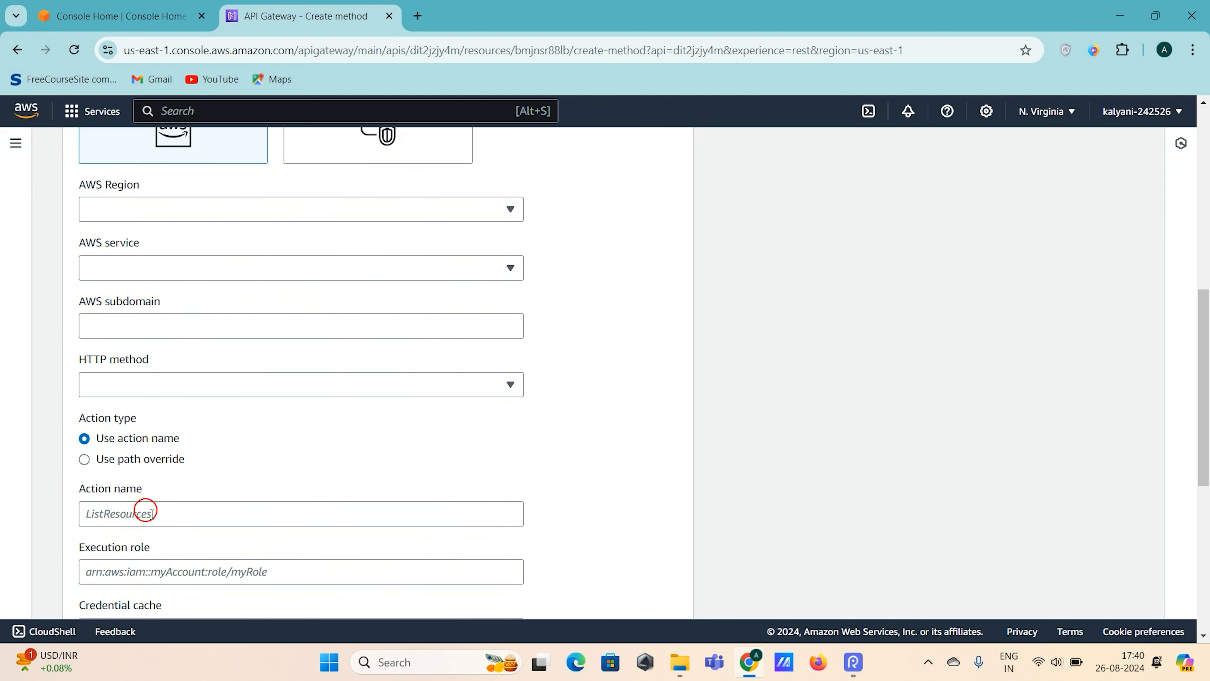
scroll(251, 376, down, 5)
scroll(252, 372, up, 6)
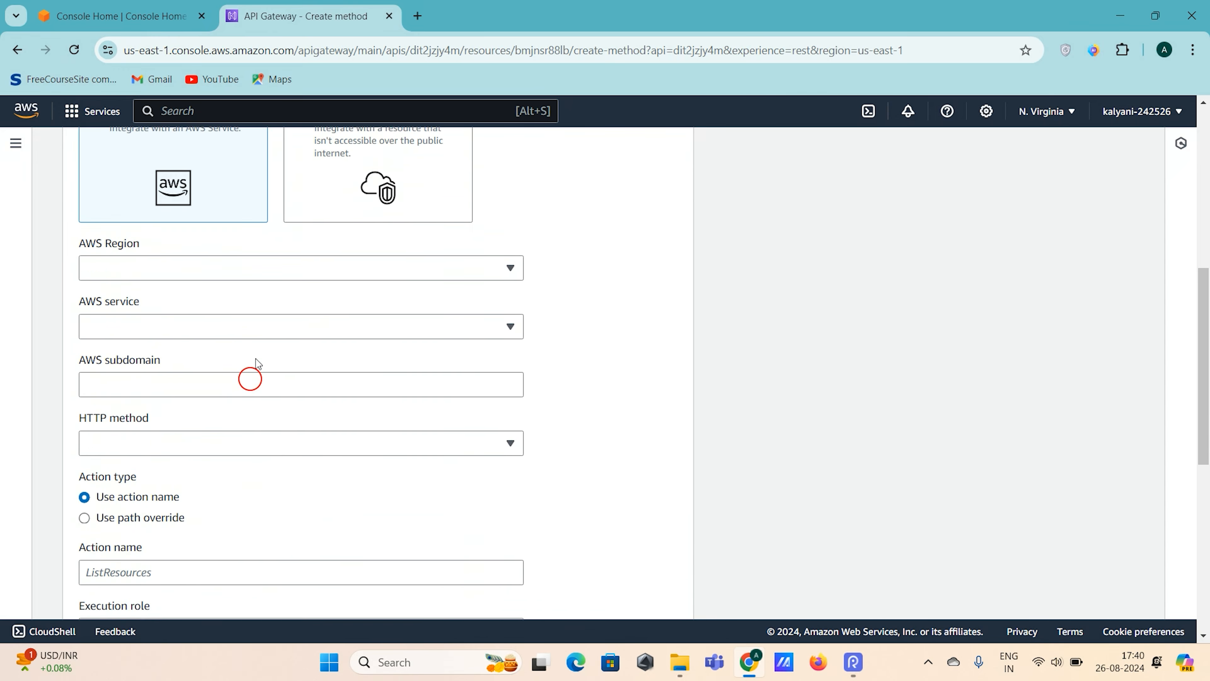
scroll(255, 372, up, 2)
click(197, 353)
click(607, 388)
click(297, 413)
click(640, 418)
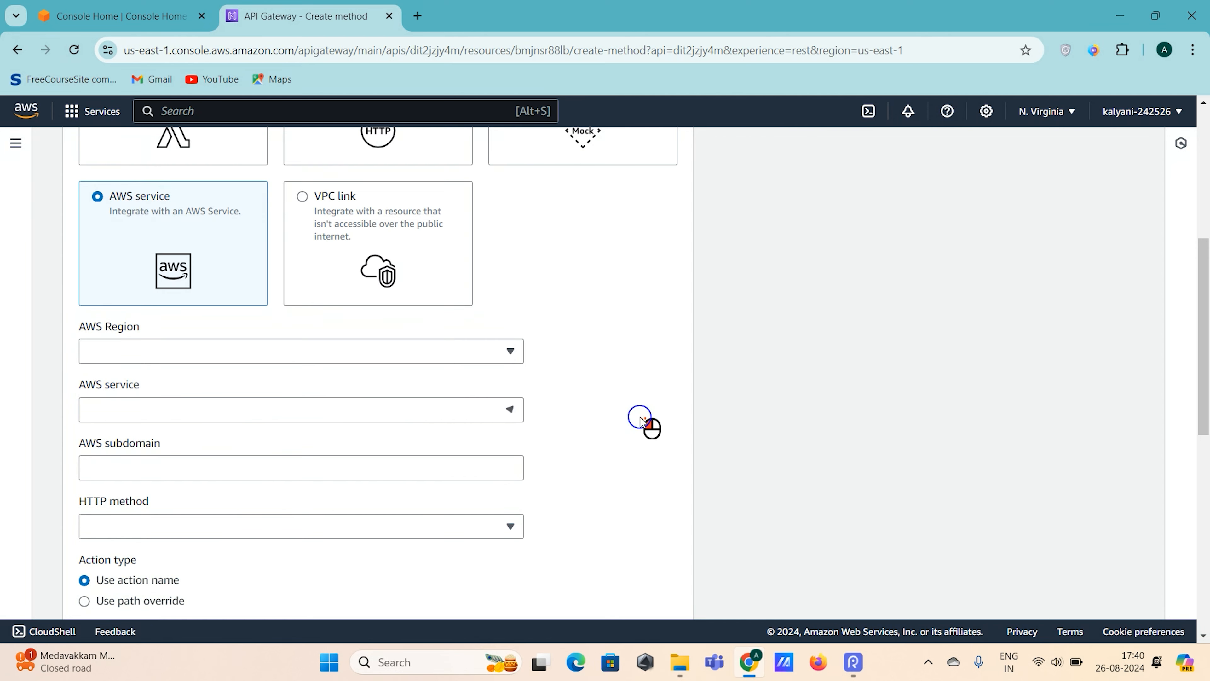
scroll(476, 356, down, 1)
scroll(476, 356, up, 5)
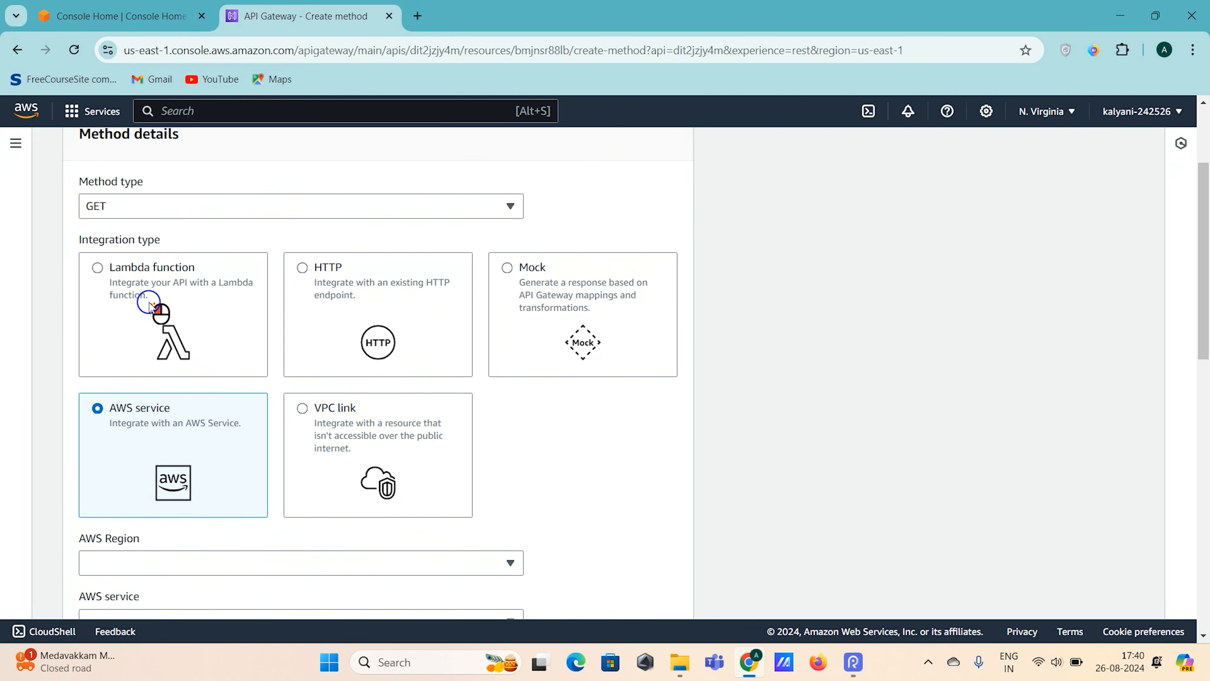
- Set the GET method's integration type back to Lambda function
click(153, 305)
scroll(533, 351, up, 3)
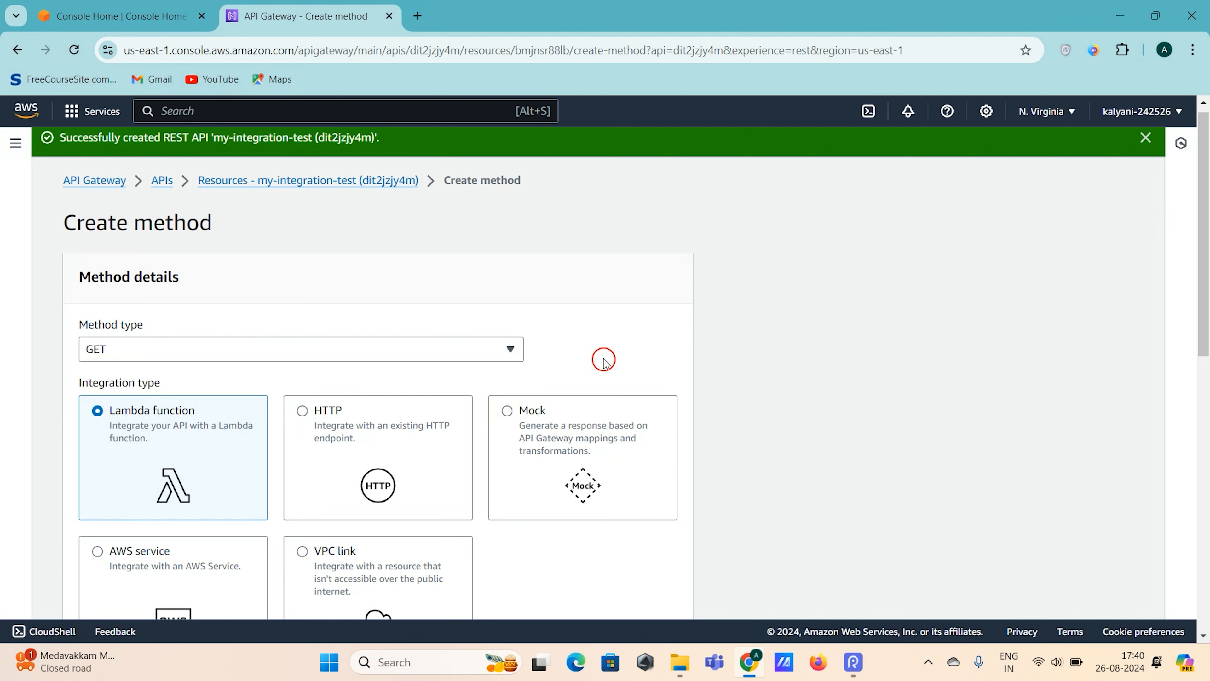
scroll(603, 361, down, 2)
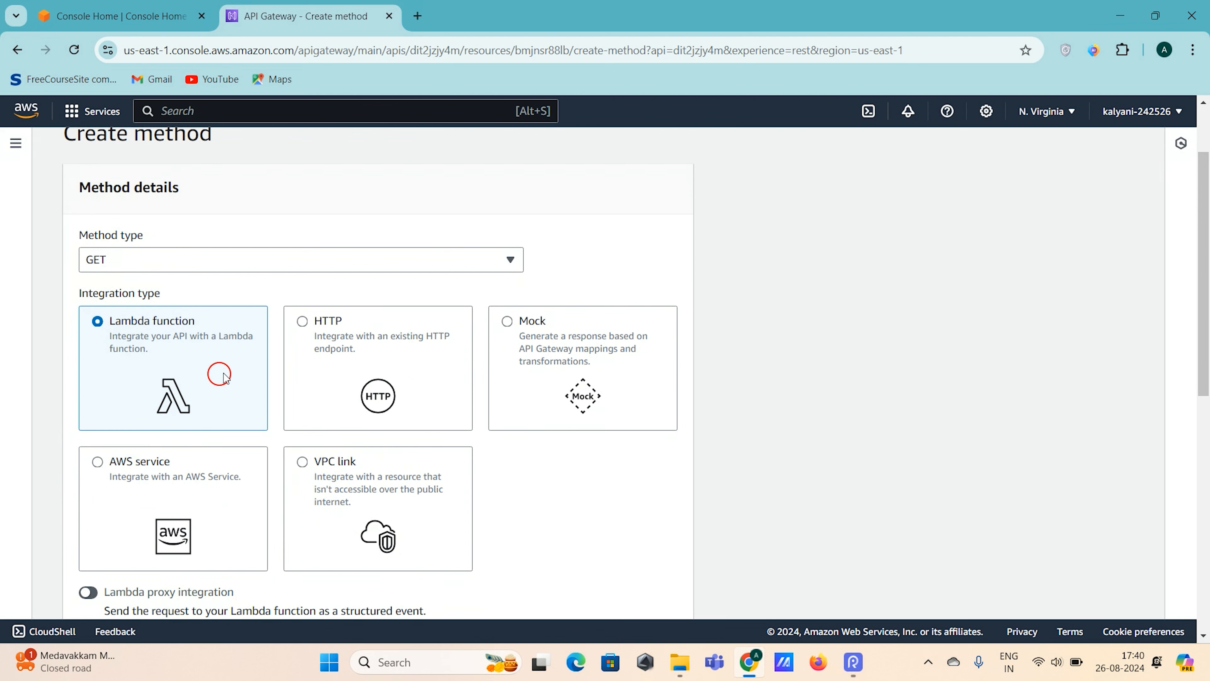
- Choose the my-canary-test-lambda function in us-east-1 as the GET method's integration and create the method
scroll(219, 374, down, 5)
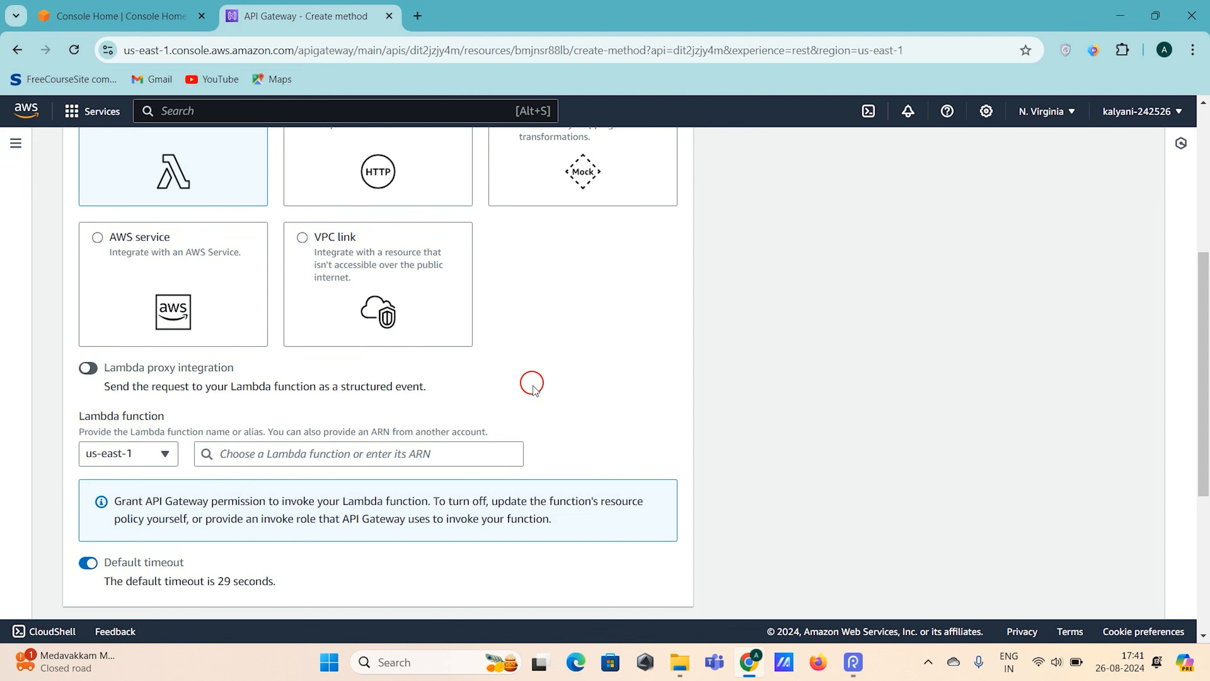
scroll(533, 384, down, 1)
click(363, 379)
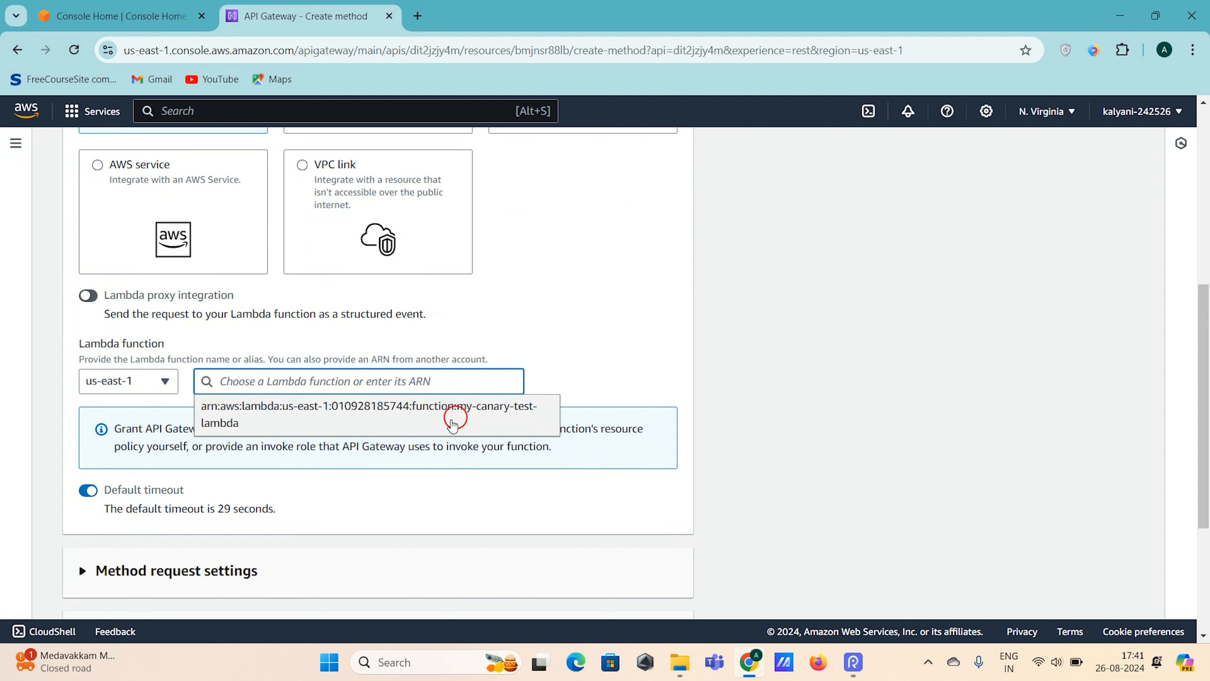
click(457, 414)
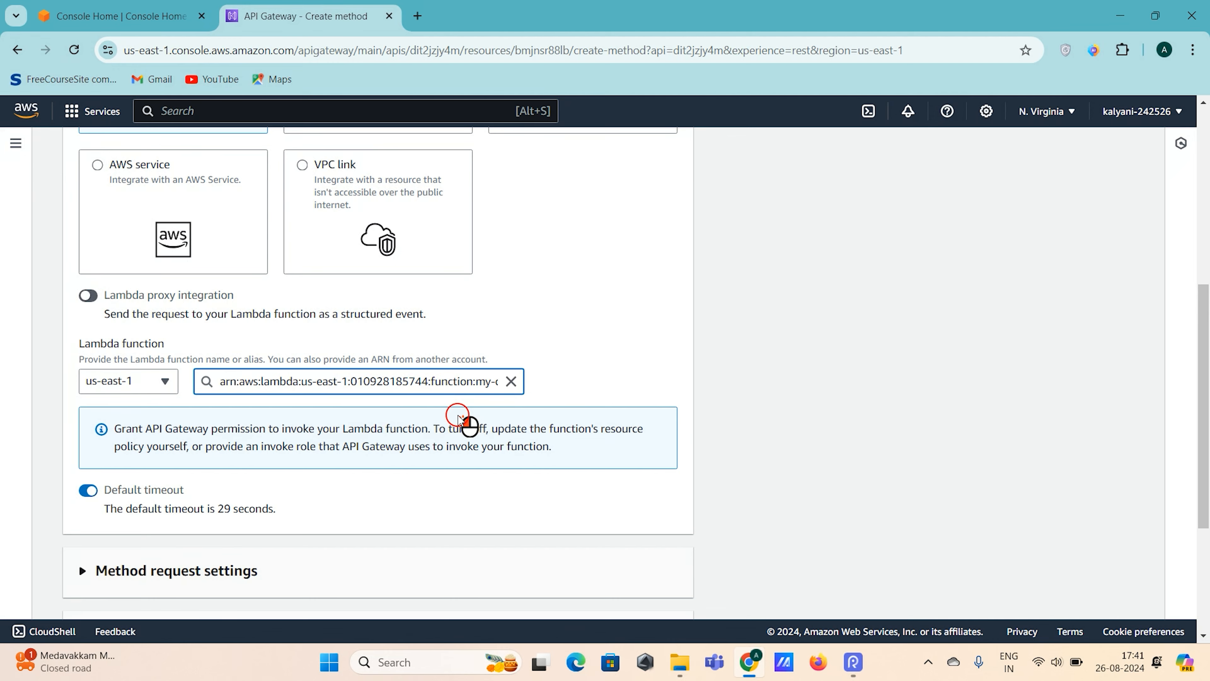
scroll(651, 300, up, 5)
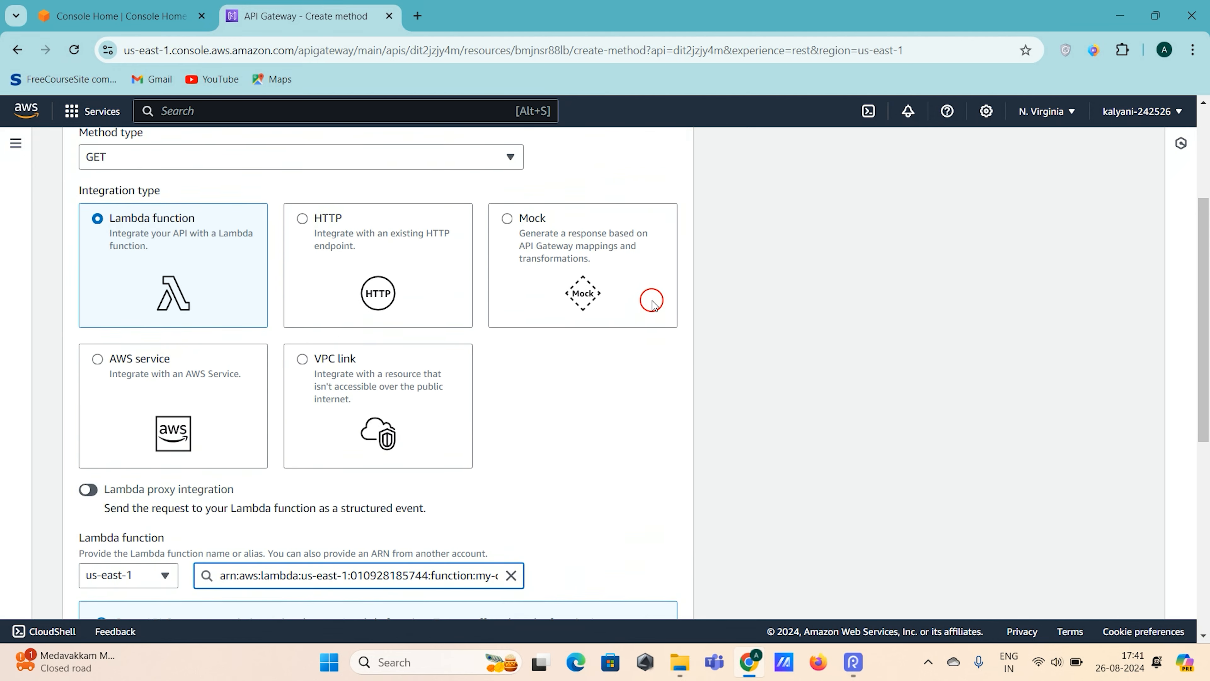
scroll(651, 301, down, 5)
scroll(652, 300, down, 7)
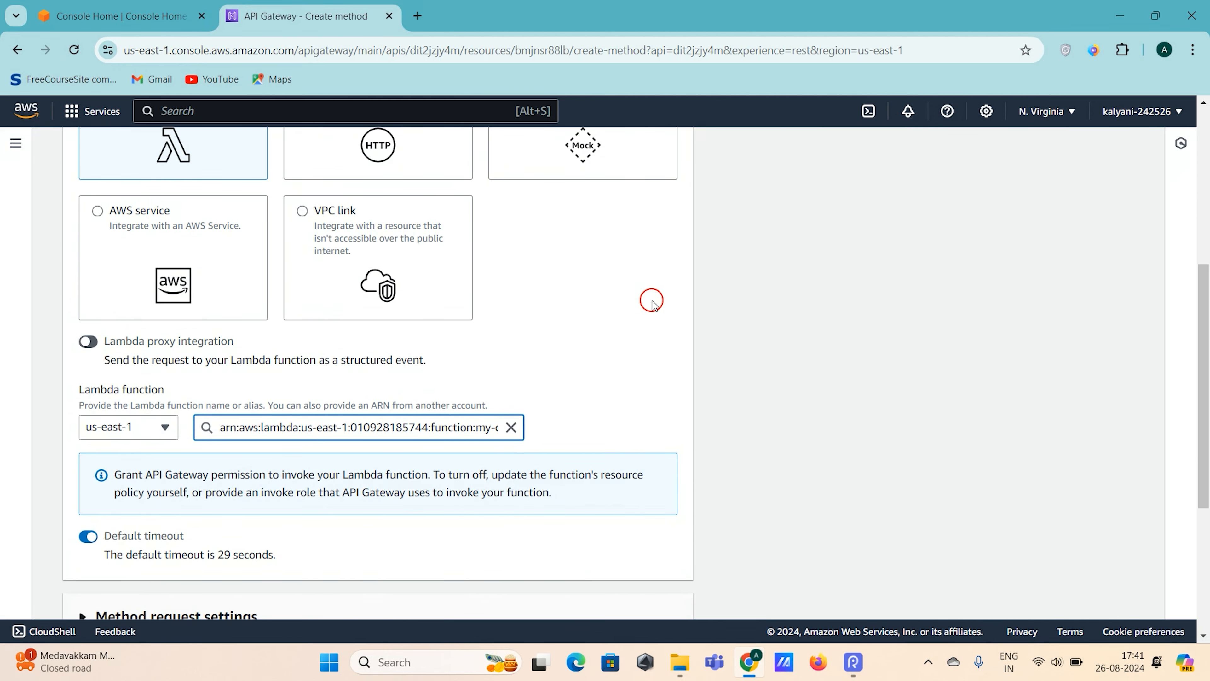
click(622, 589)
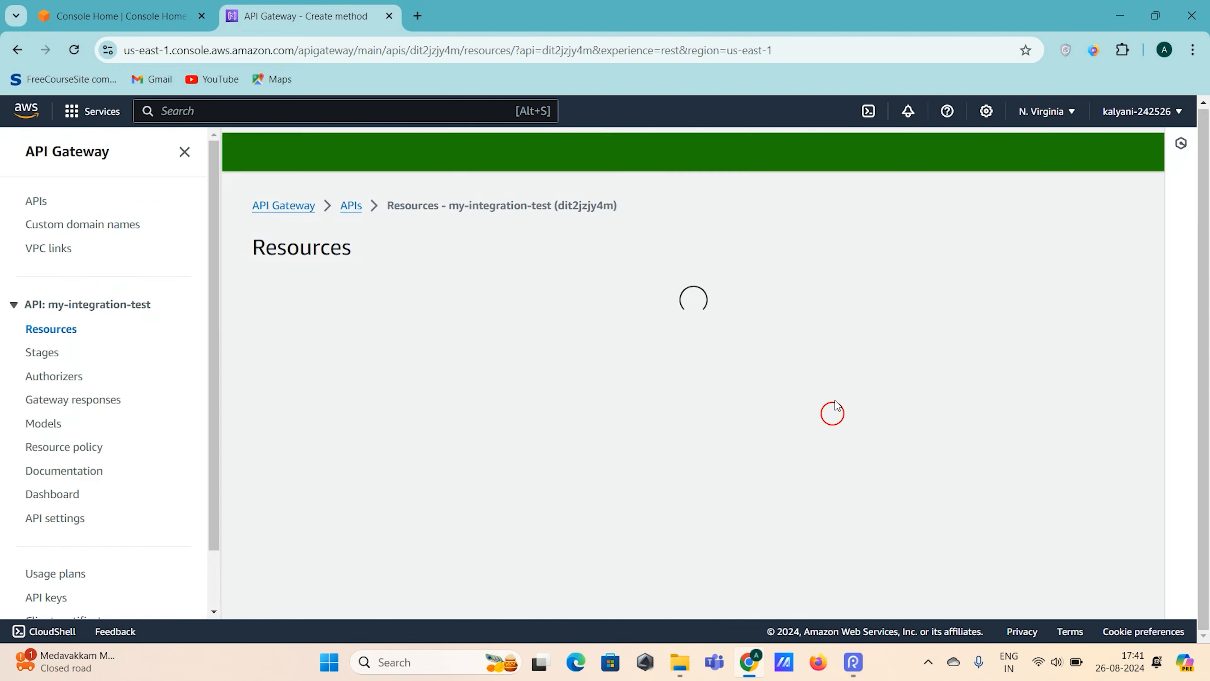
- View the Lambda integration details in the root GET method's execution diagram
click(292, 365)
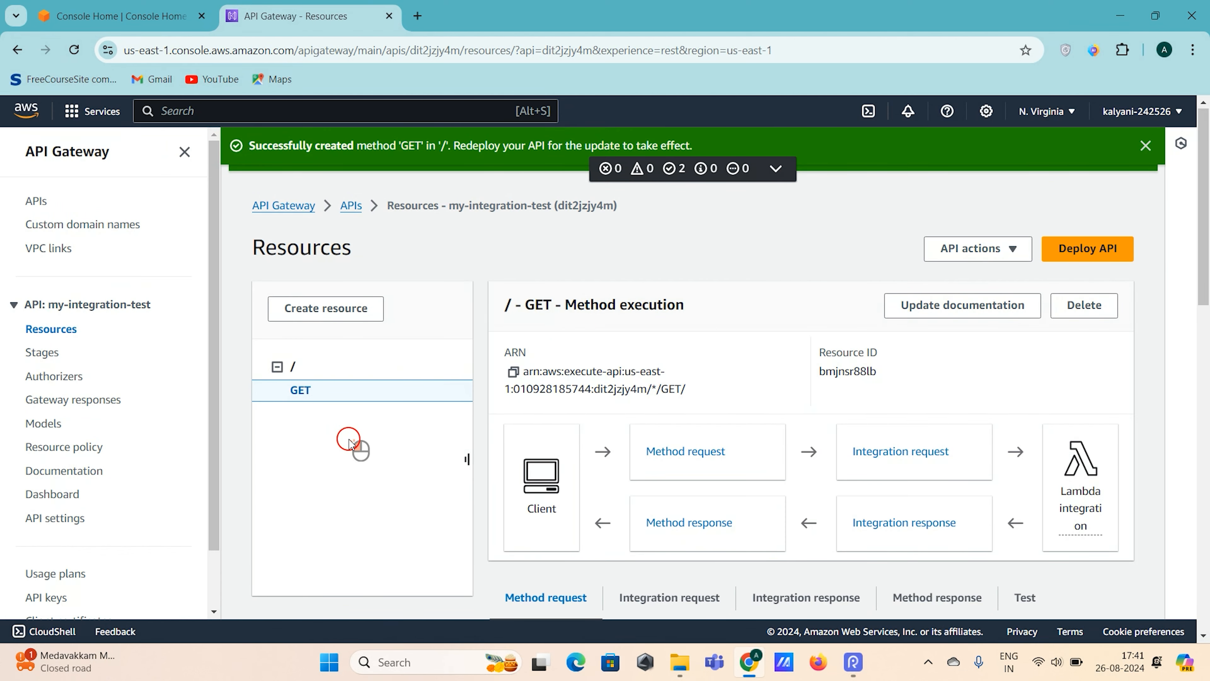
scroll(350, 441, down, 2)
click(1082, 436)
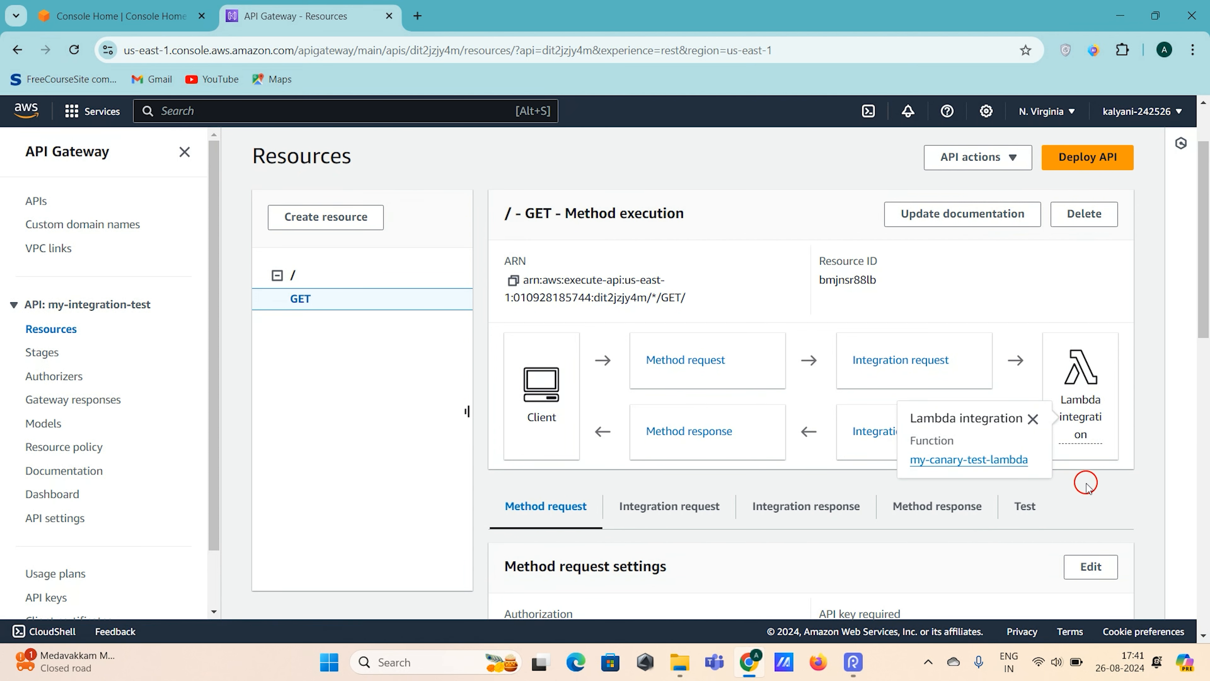
- Run a test call of the root GET method without query strings or headers
scroll(1083, 481, down, 2)
click(1040, 405)
scroll(819, 445, down, 3)
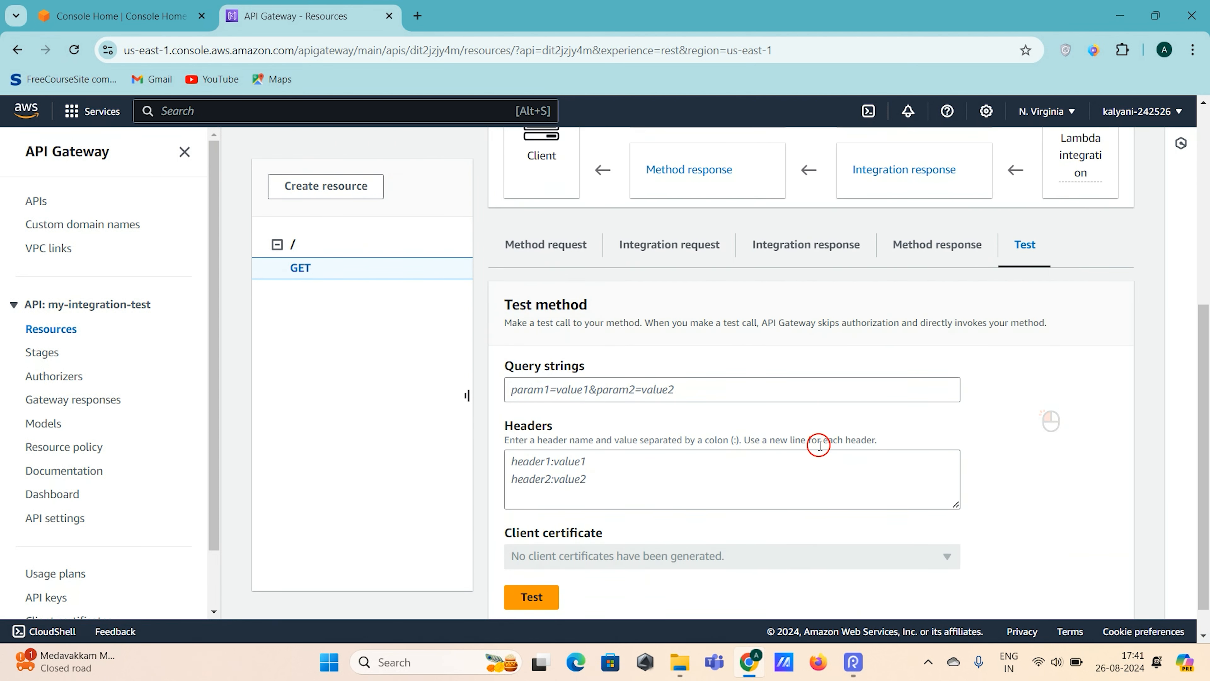
click(526, 567)
scroll(662, 453, down, 5)
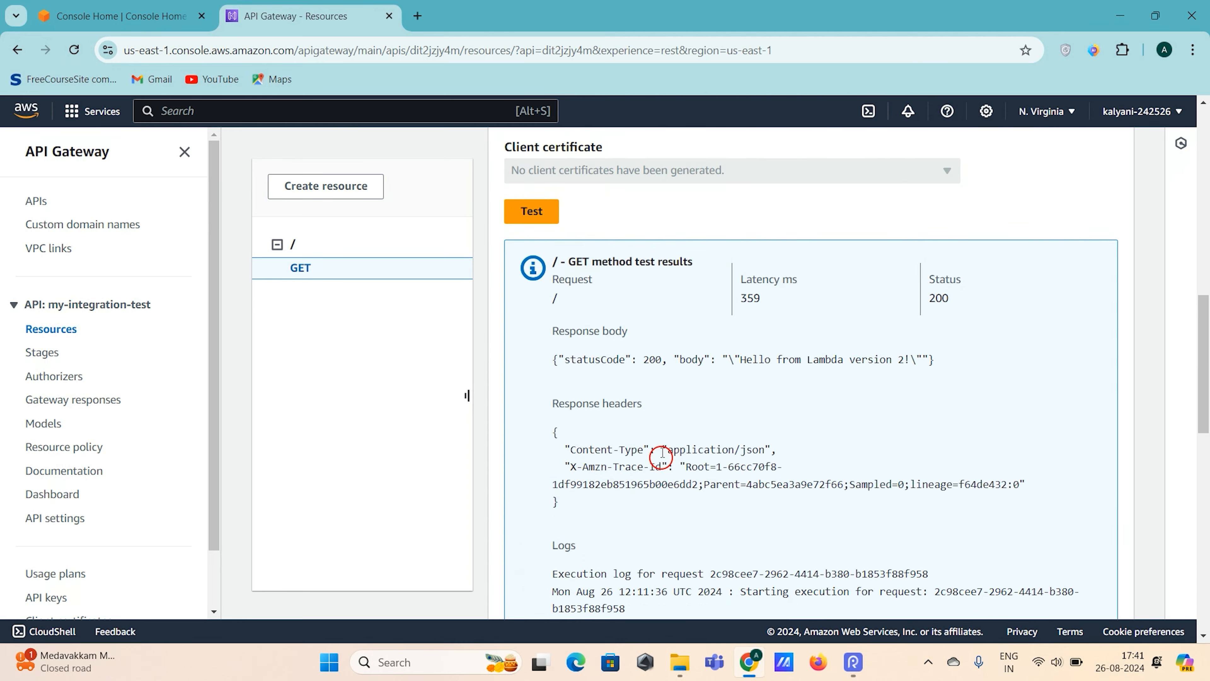
- Look through the root GET method's test results, including the response body and logs
scroll(661, 456, down, 4)
scroll(571, 240, up, 2)
drag(746, 275, 916, 279)
scroll(917, 280, up, 3)
scroll(918, 280, up, 5)
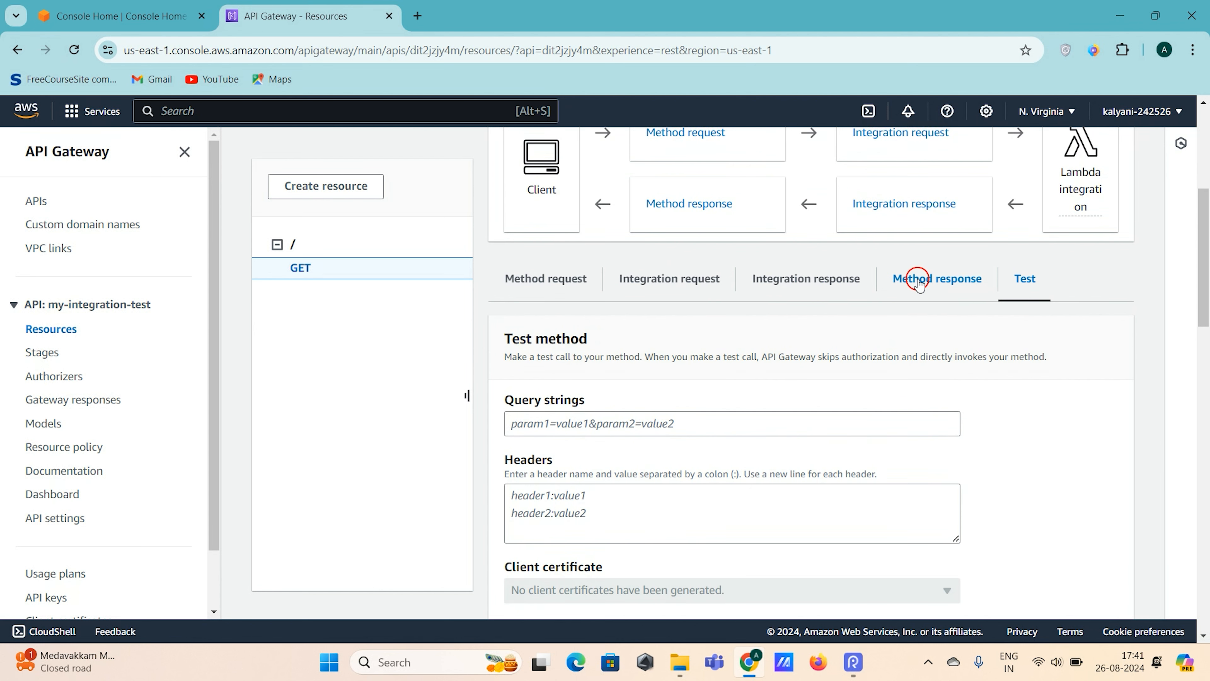
scroll(918, 281, up, 6)
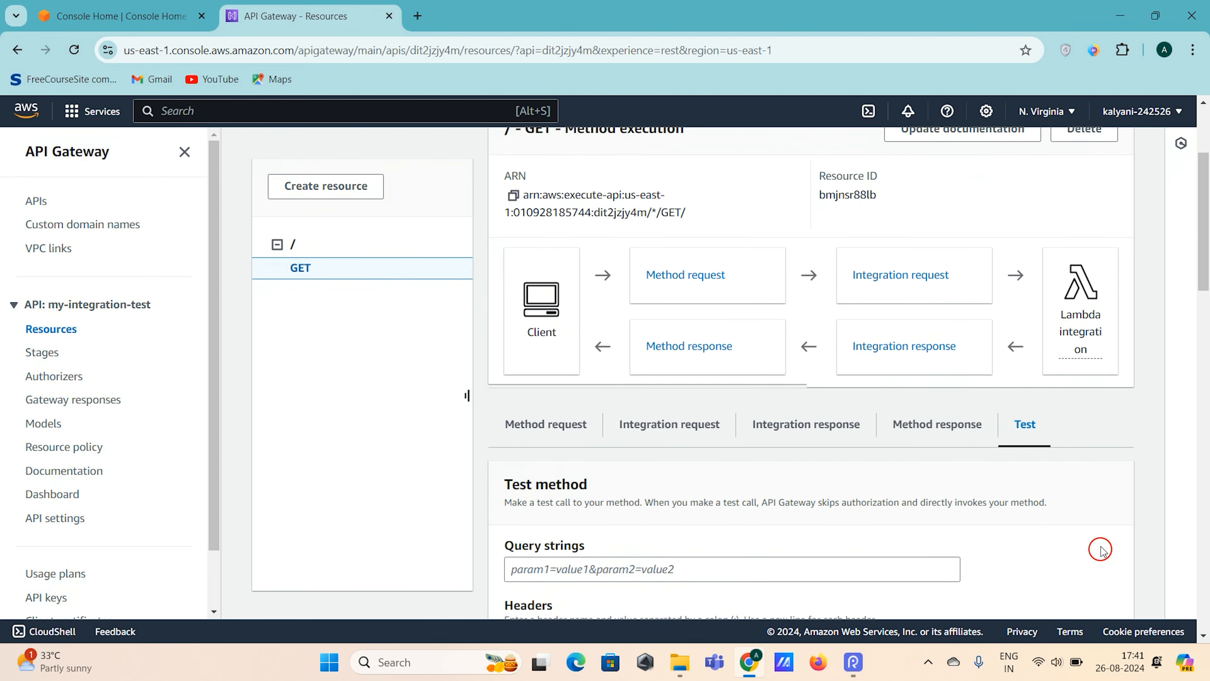
- Examine the statusCode and body parts of the root GET test's response body
scroll(1099, 548, down, 7)
click(1005, 549)
drag(820, 541, 555, 539)
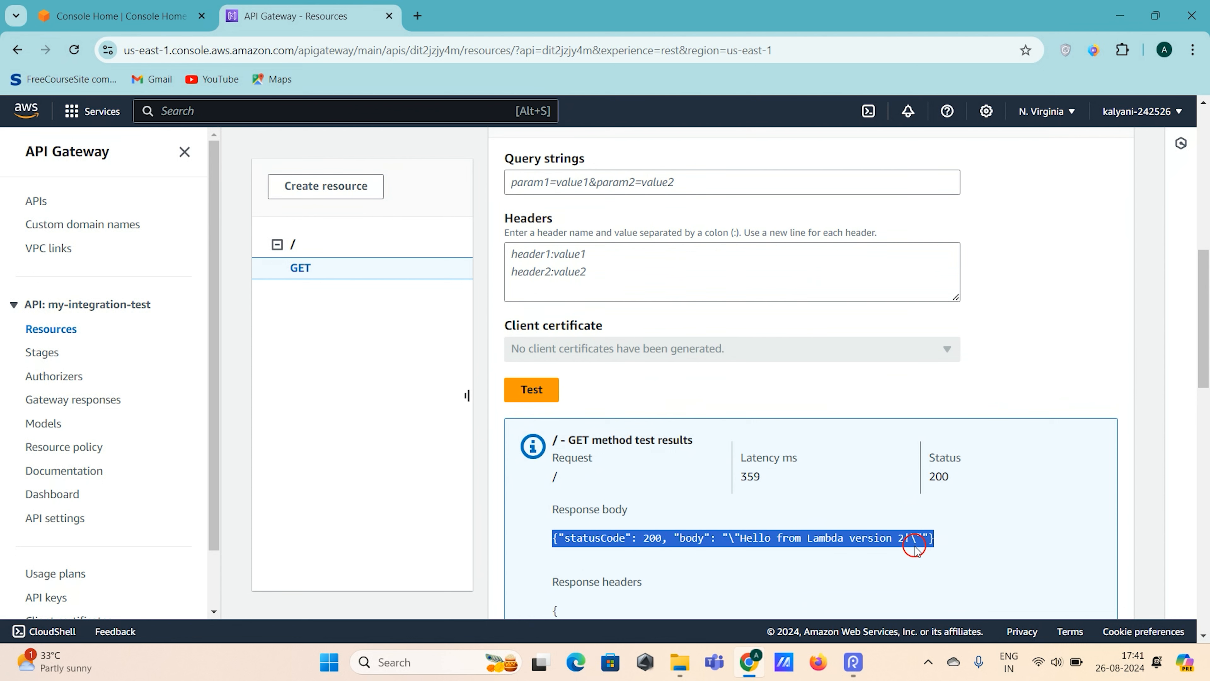
click(955, 541)
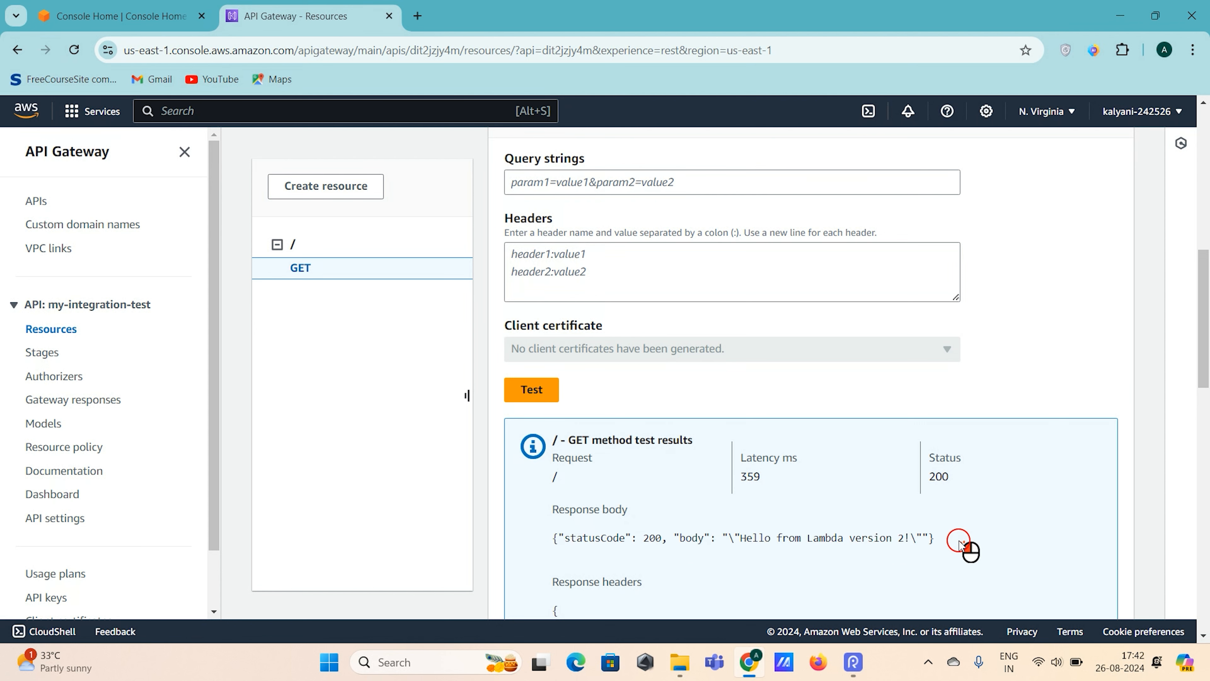
right_click(668, 517)
drag(534, 545, 970, 537)
click(969, 537)
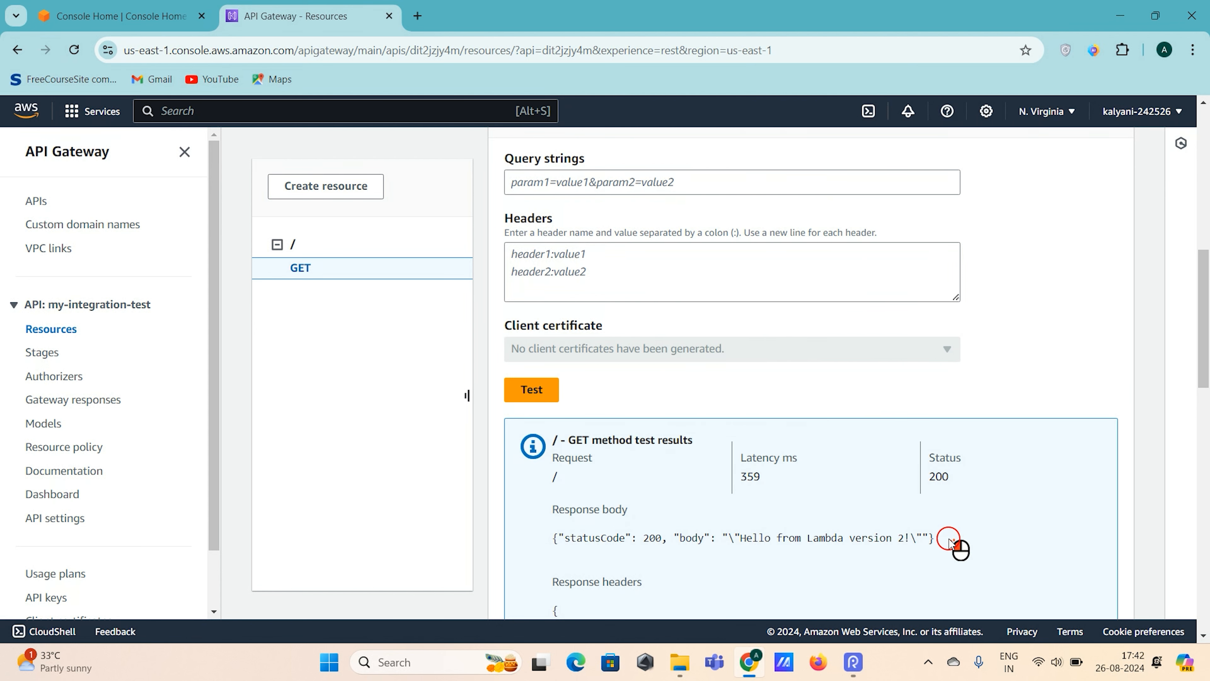
double_click(587, 538)
double_click(652, 537)
click(984, 537)
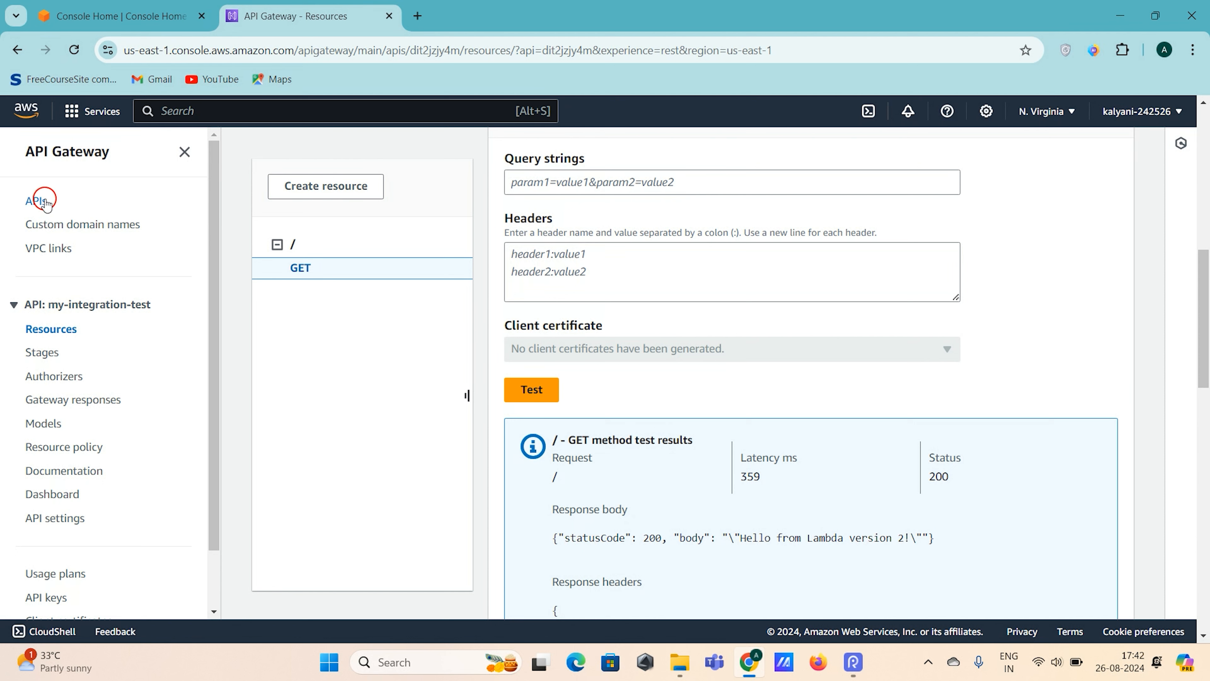
- Open the API list in a new browser tab and go to the GET method under /test-demo in my-test-api
click(34, 200)
right_click(35, 201)
click(95, 211)
click(465, 11)
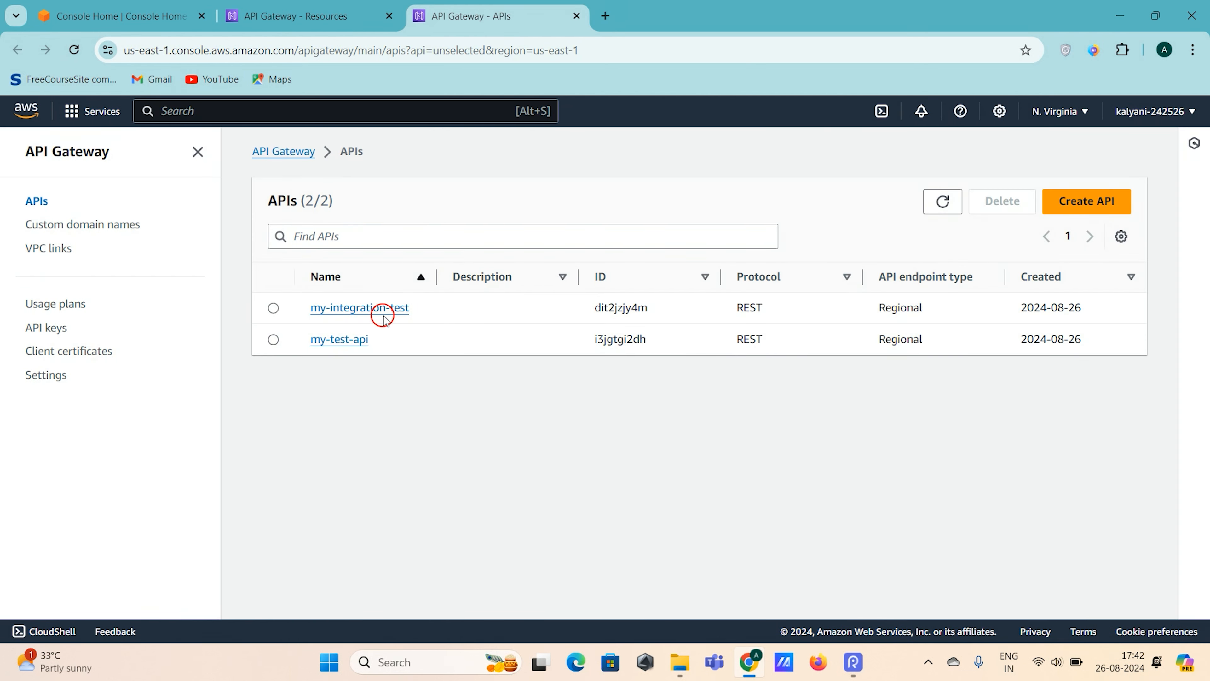
click(348, 339)
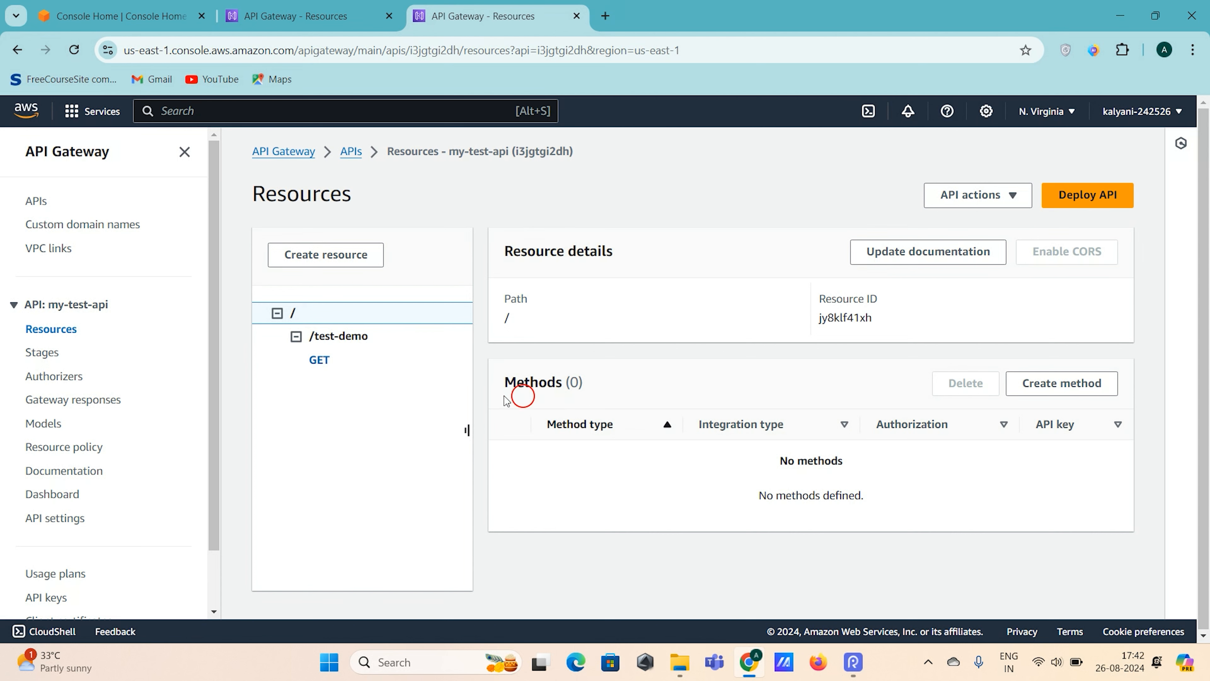
click(337, 350)
click(317, 358)
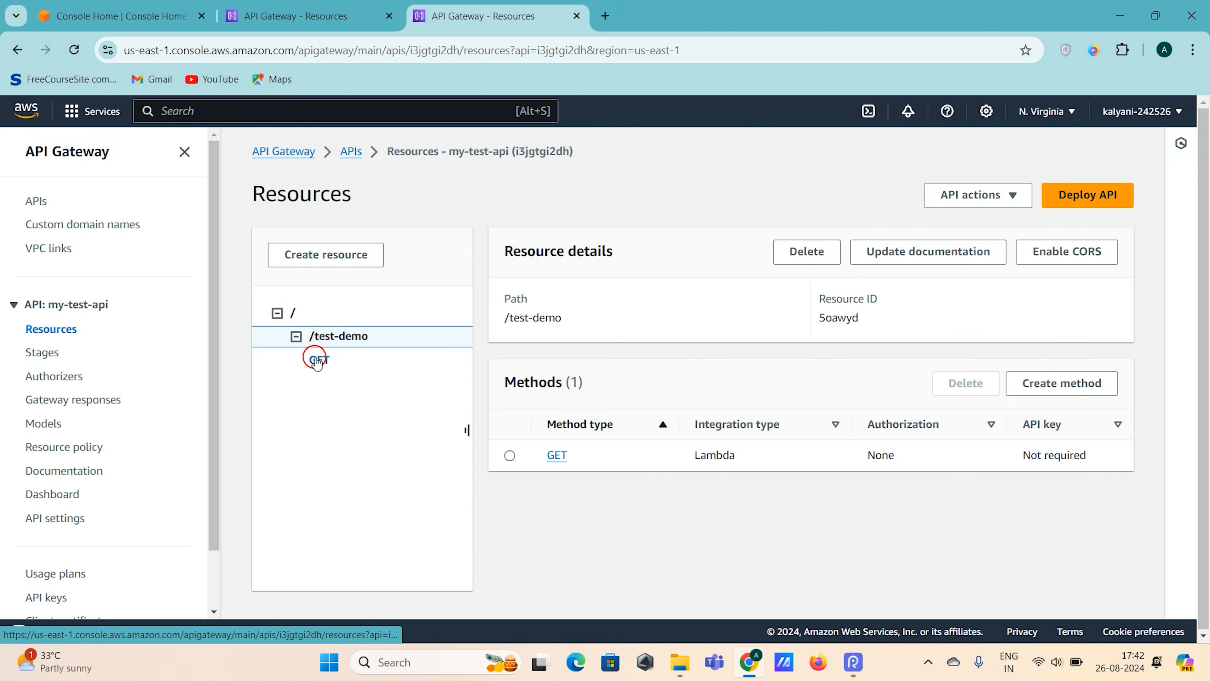
- Run a test call of the /test-demo GET method without query strings or headers
scroll(1050, 554, down, 2)
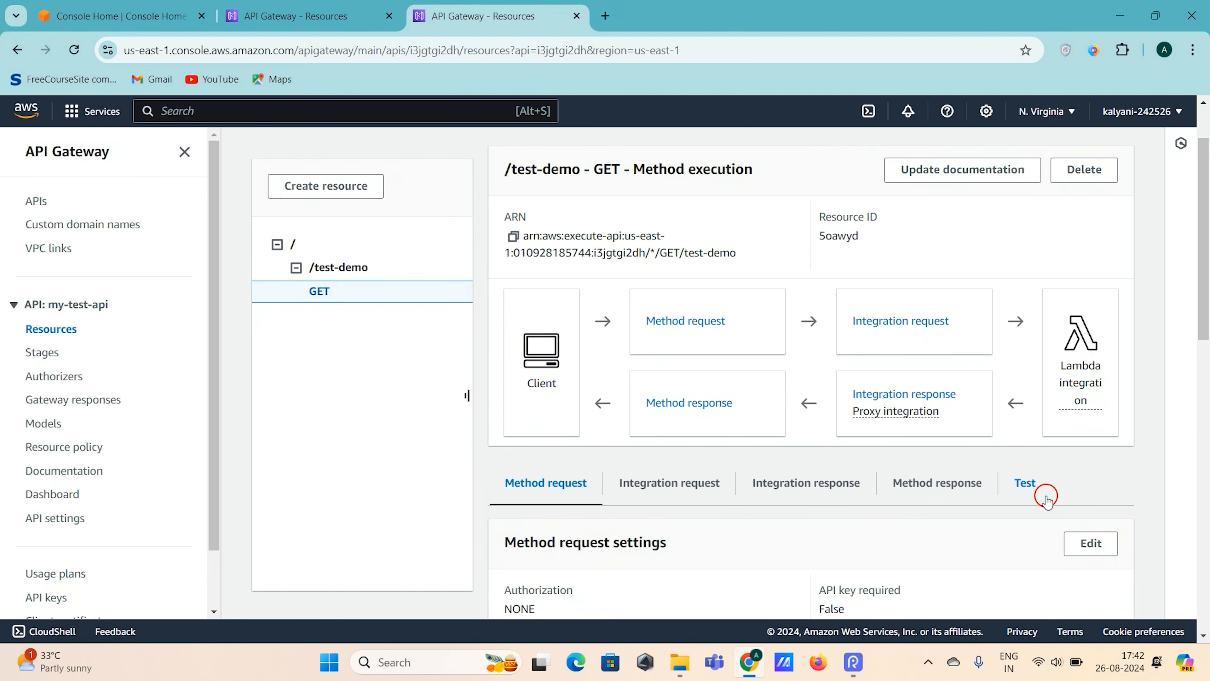
click(1031, 484)
scroll(1001, 491, down, 5)
click(543, 563)
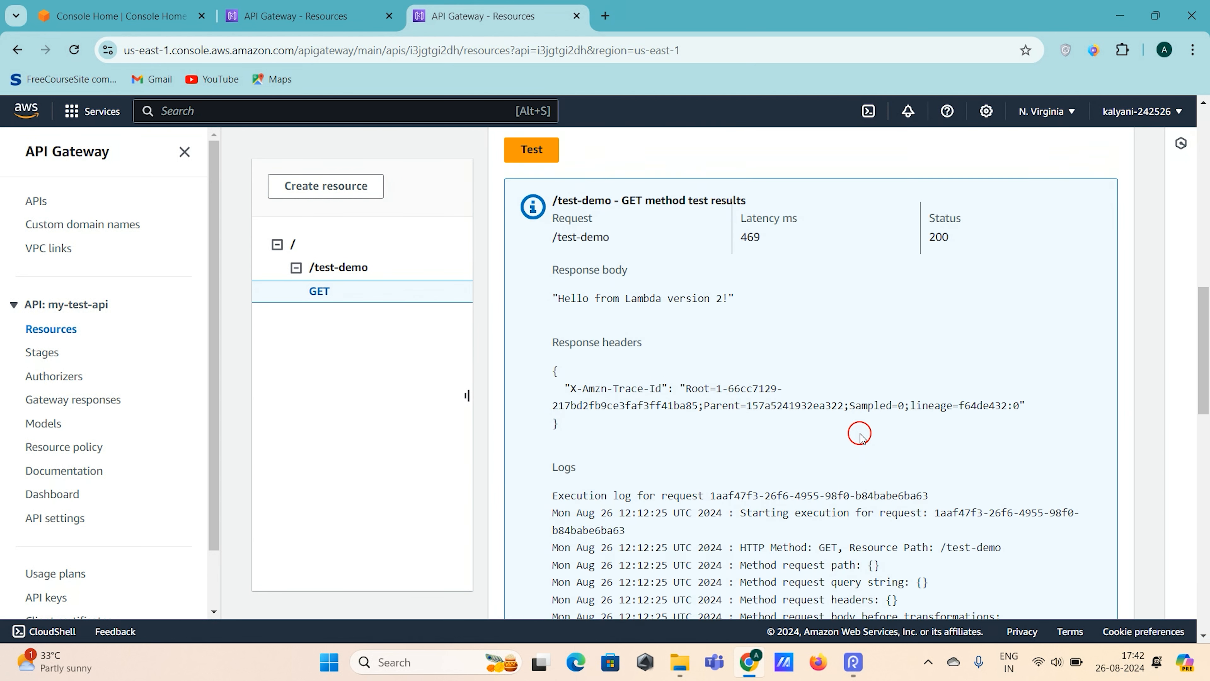
- Examine the response body and status in the /test-demo GET method's test results
mouse_move(539, 289)
mouse_down()
mouse_move(762, 278)
mouse_move(667, 297)
mouse_move(548, 300)
mouse_up()
click(779, 286)
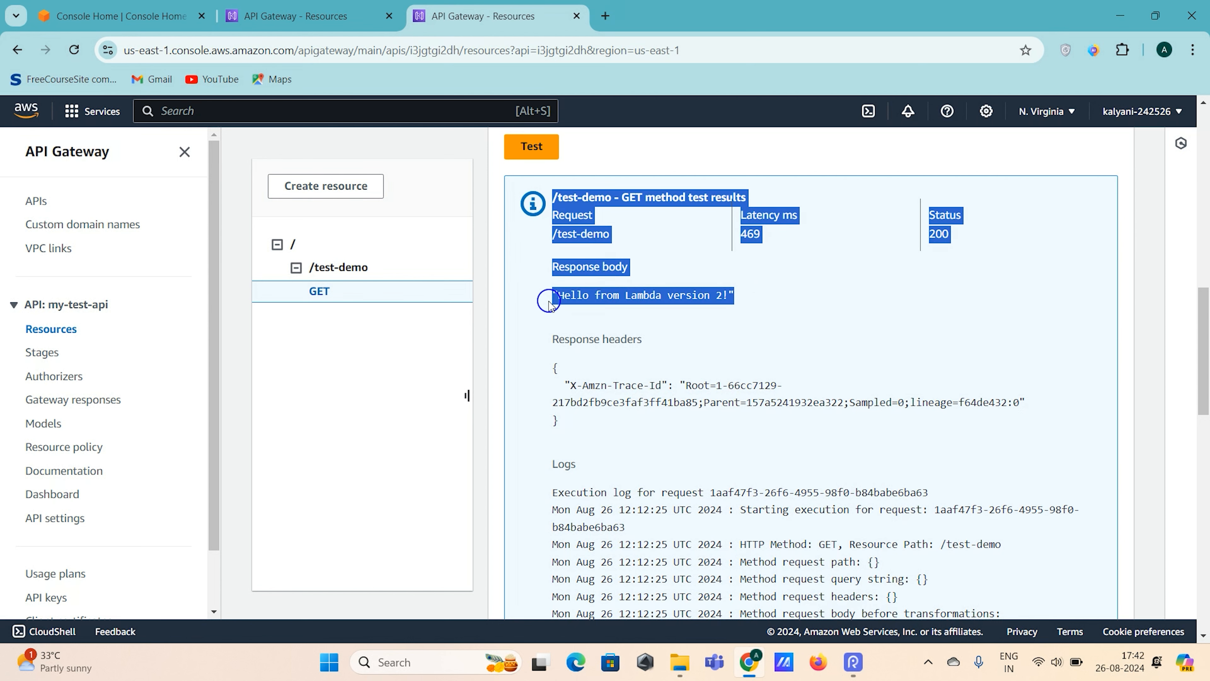
click(790, 339)
drag(743, 296, 553, 297)
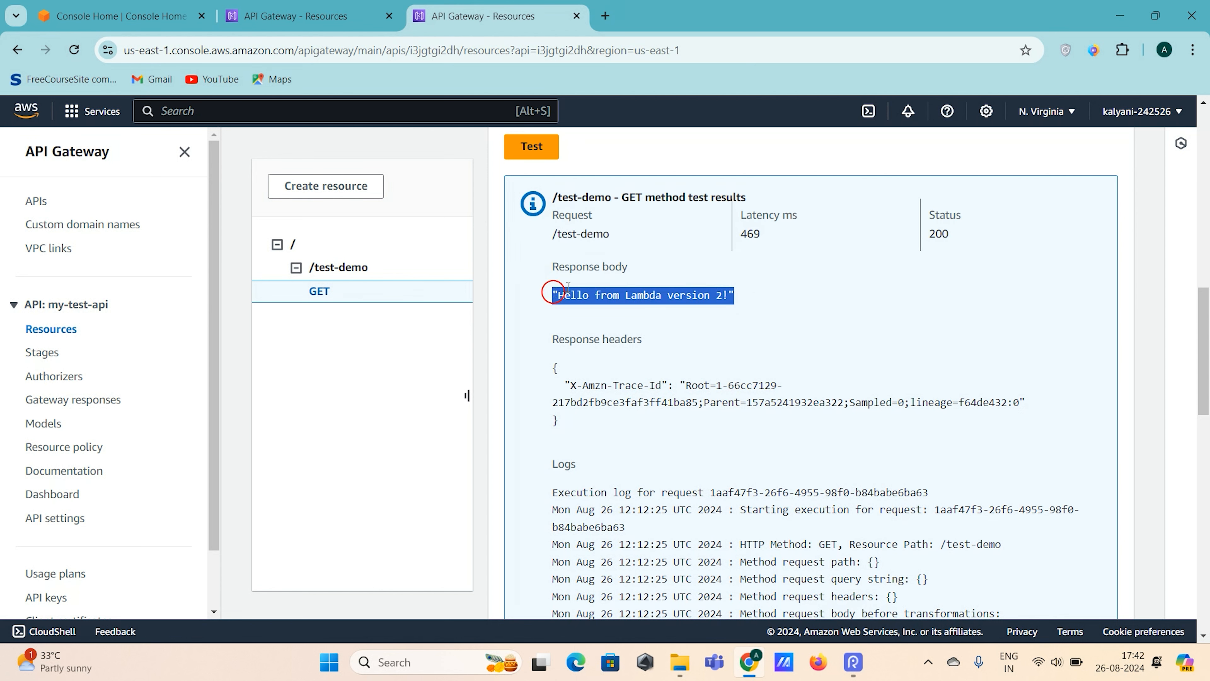
drag(928, 234, 972, 231)
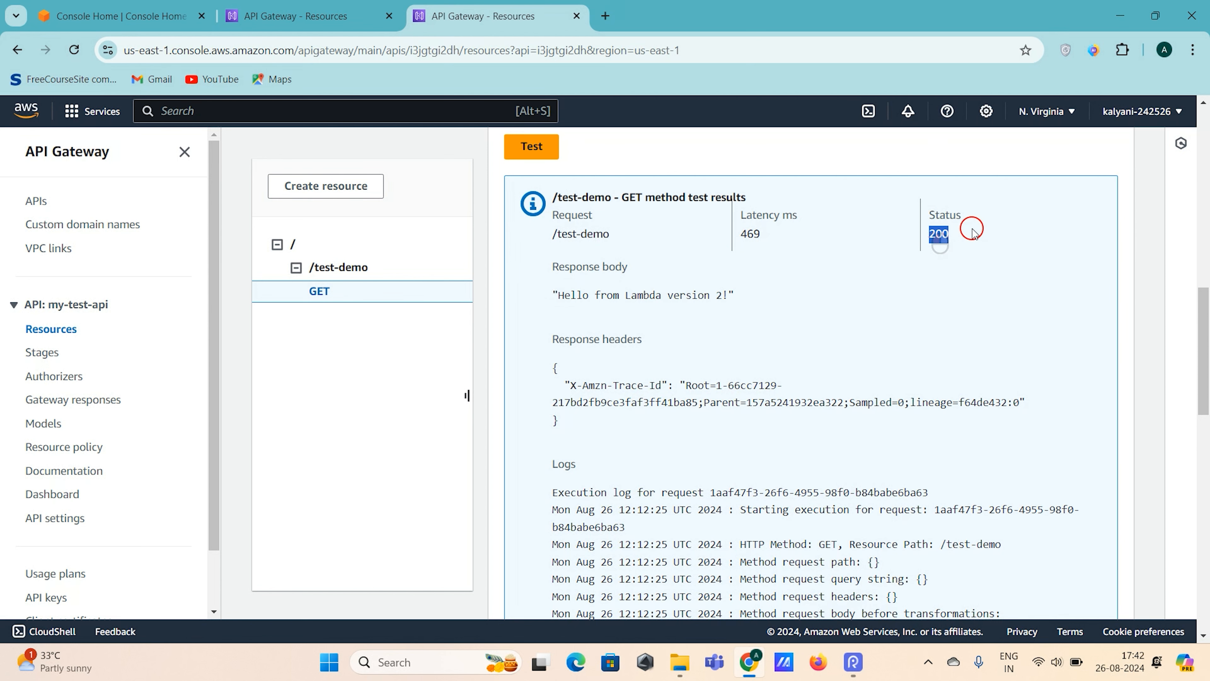
click(831, 289)
scroll(828, 290, up, 2)
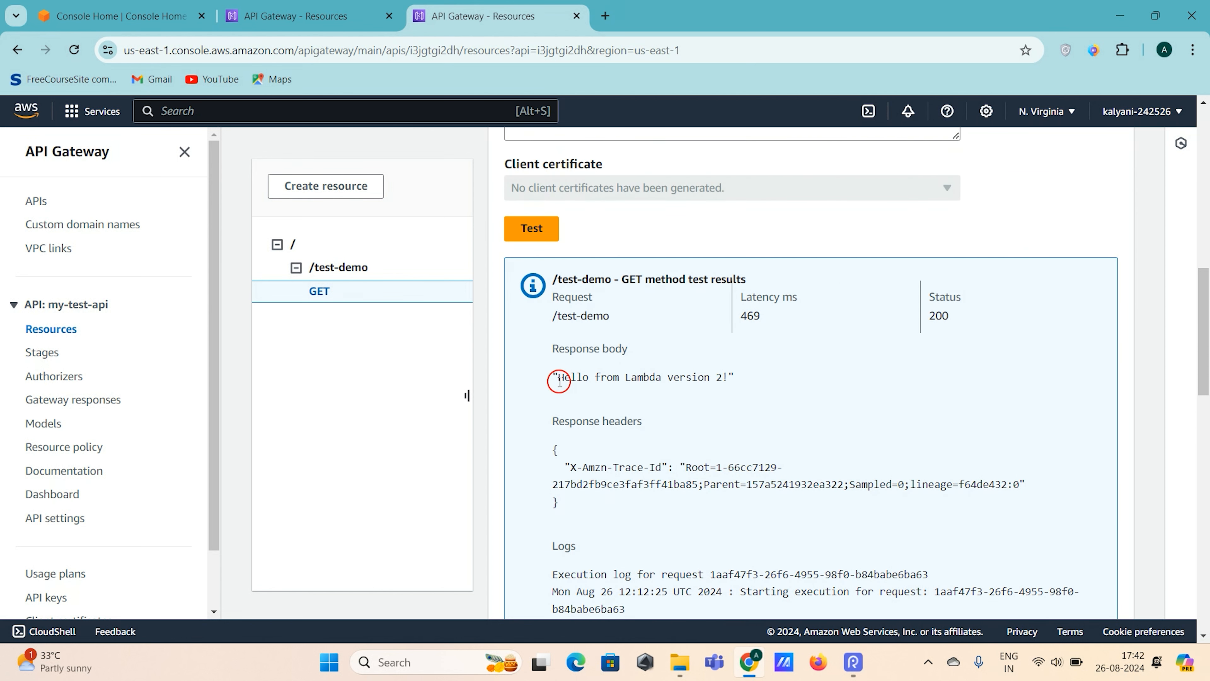
drag(559, 381, 749, 381)
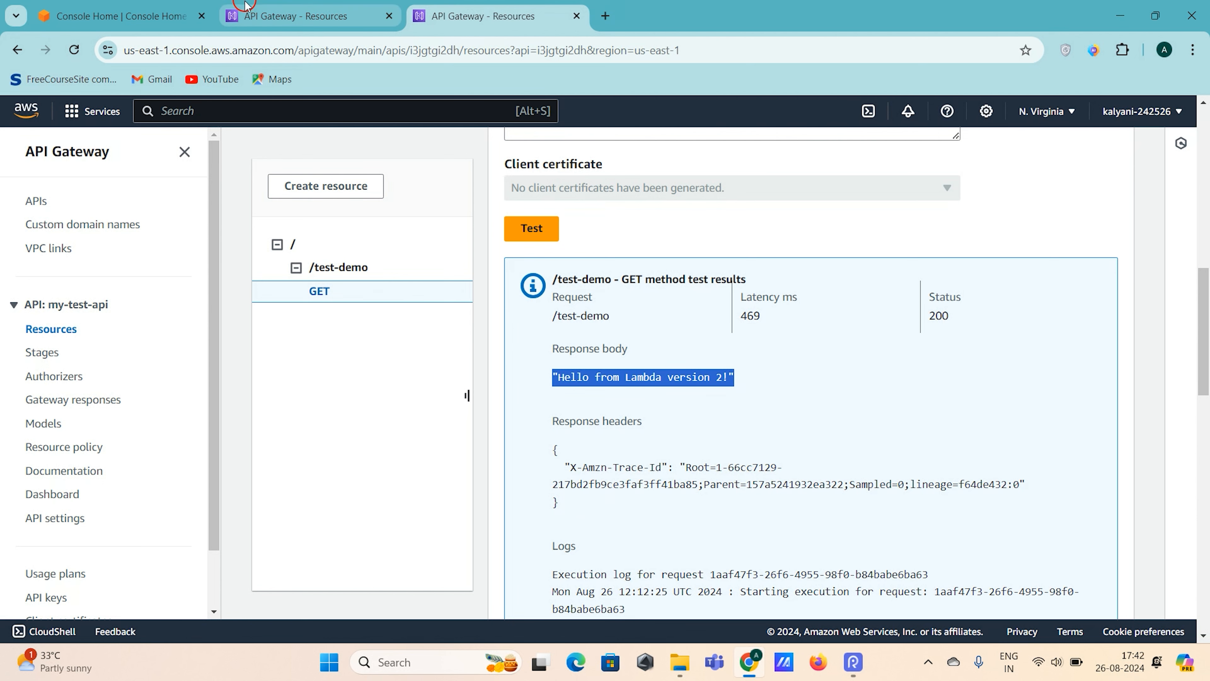
- Return to my-integration-test and compare its GET test's response body with the one from my-test-api
click(267, 19)
scroll(743, 427, down, 2)
drag(552, 446, 935, 446)
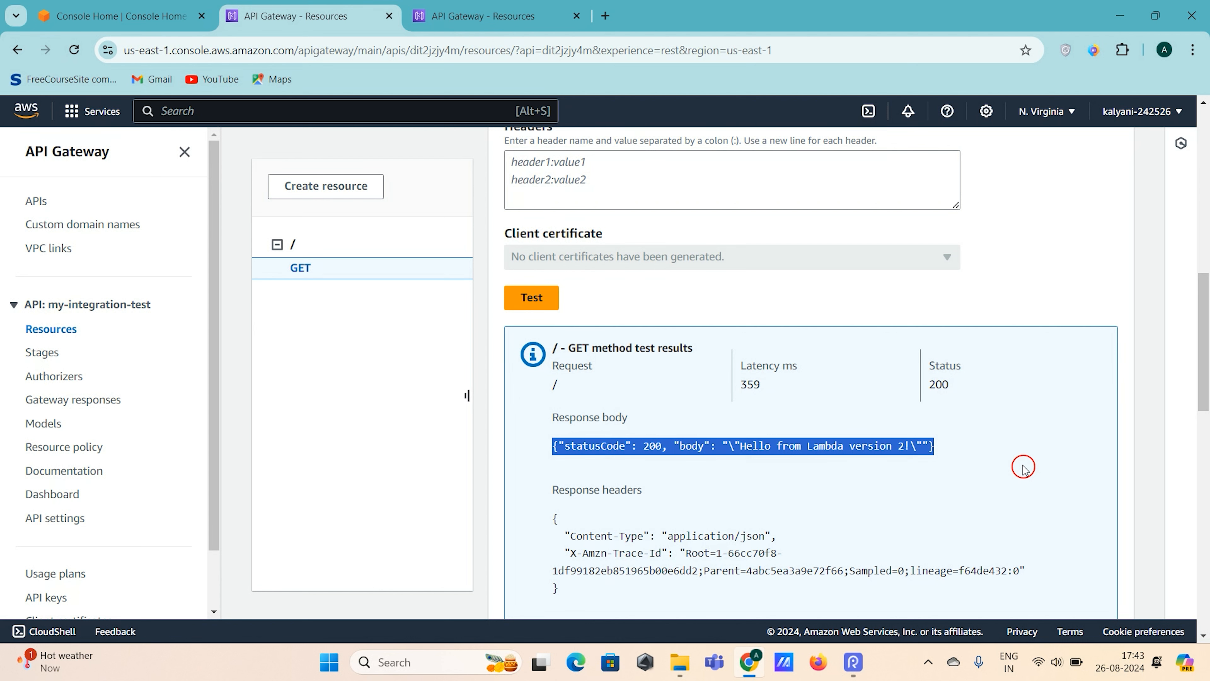
scroll(1023, 468, up, 6)
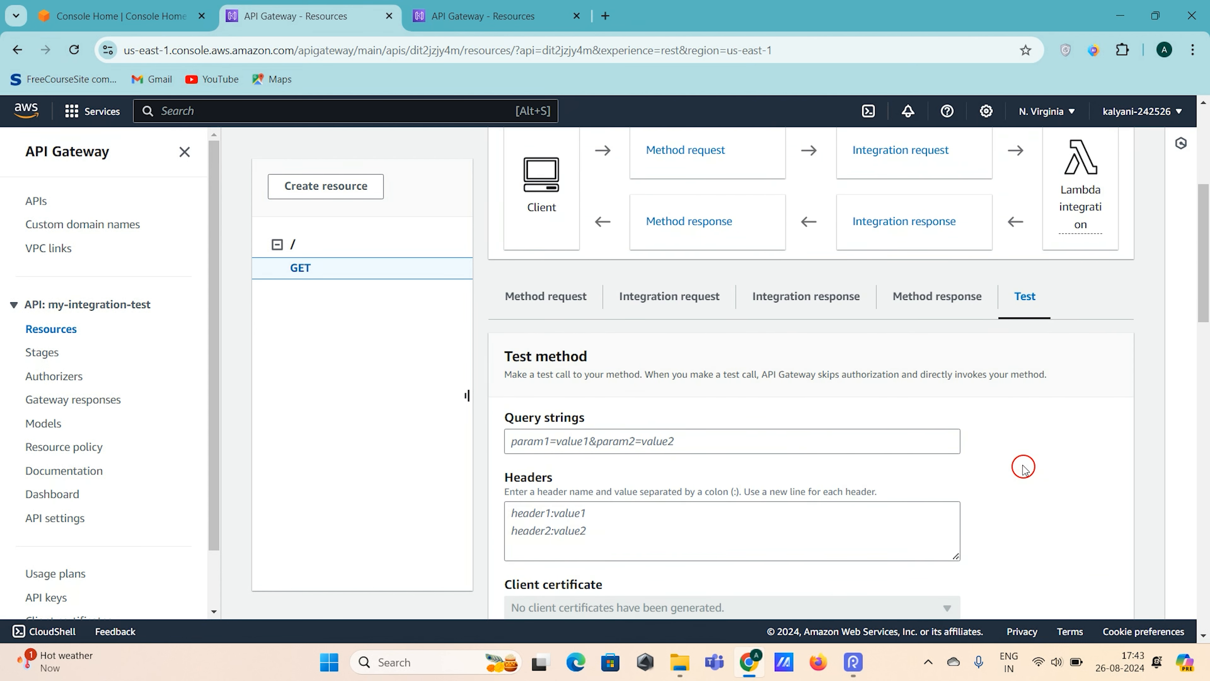
scroll(1024, 468, down, 5)
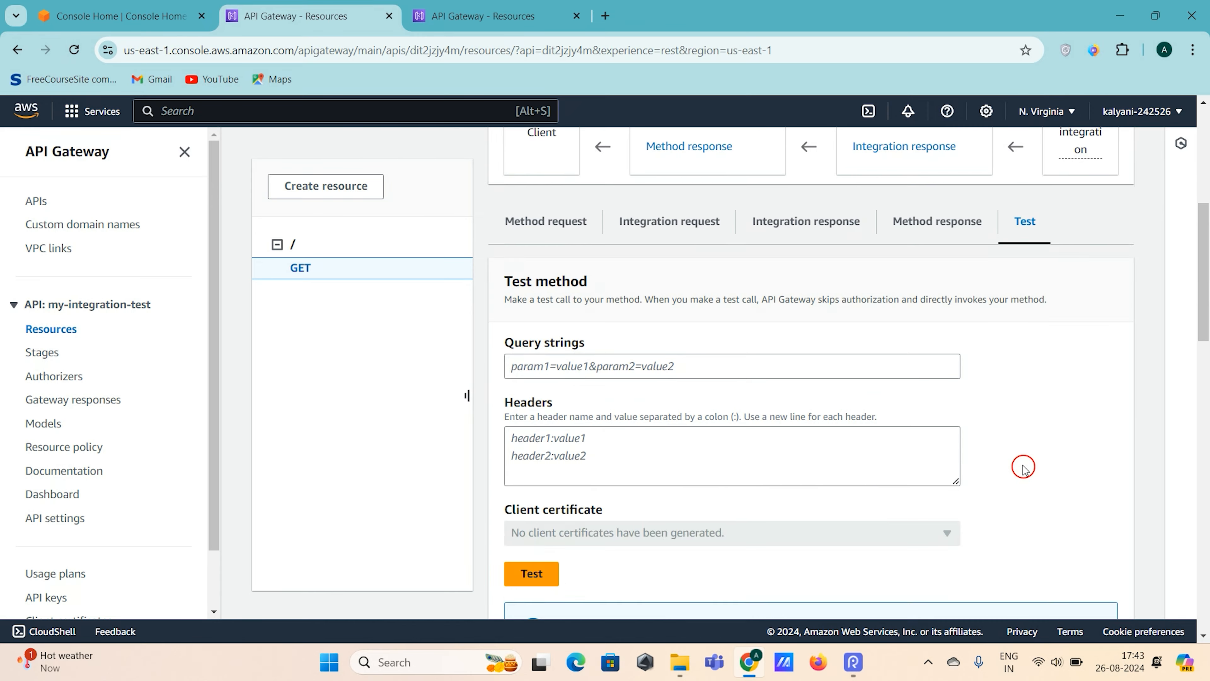
click(989, 487)
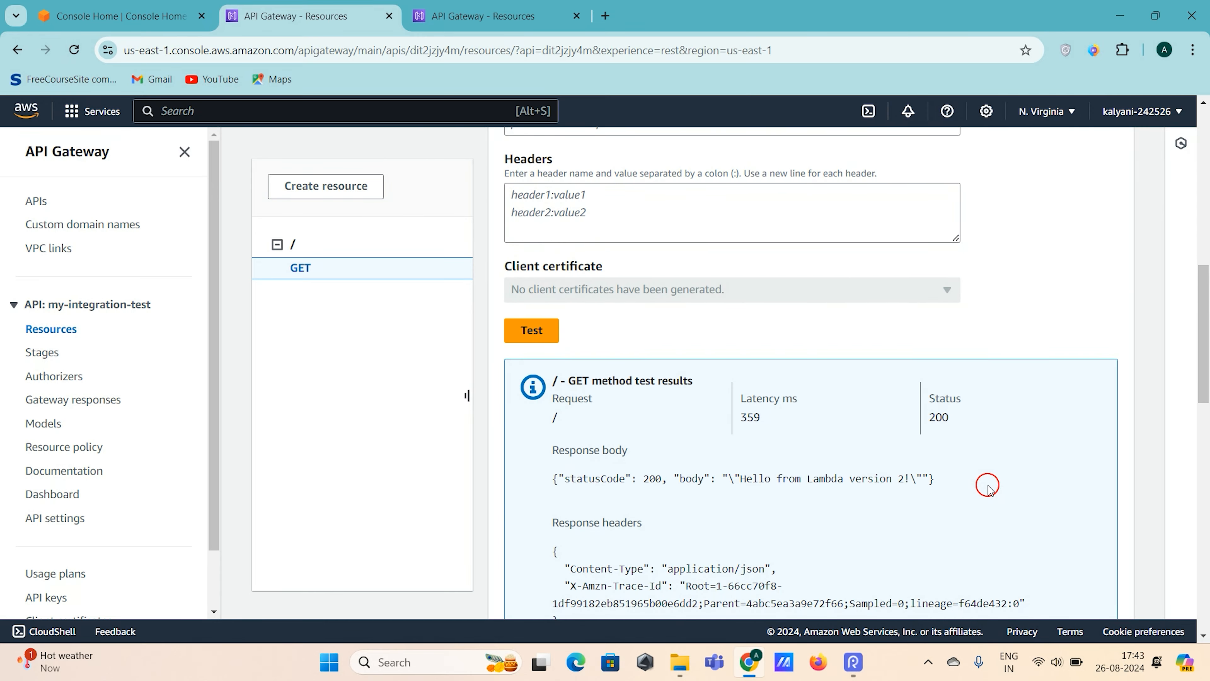
- Show the integration request settings of my-integration-test's root GET method
scroll(988, 486, up, 6)
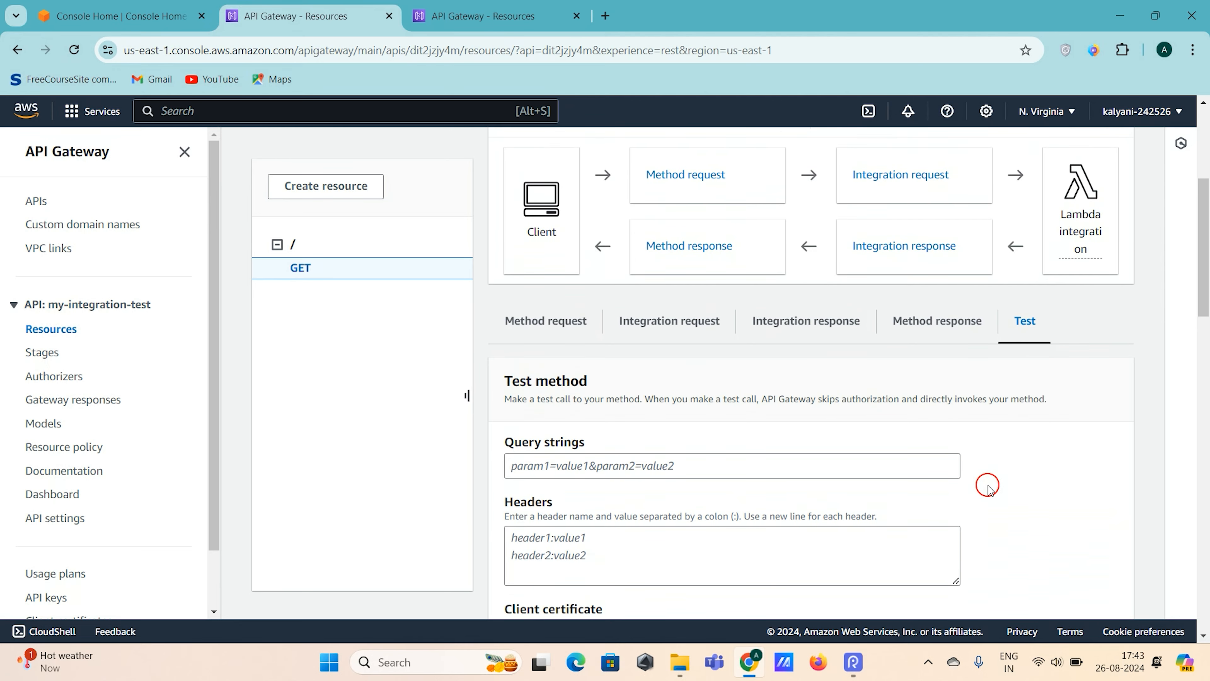
scroll(989, 486, up, 1)
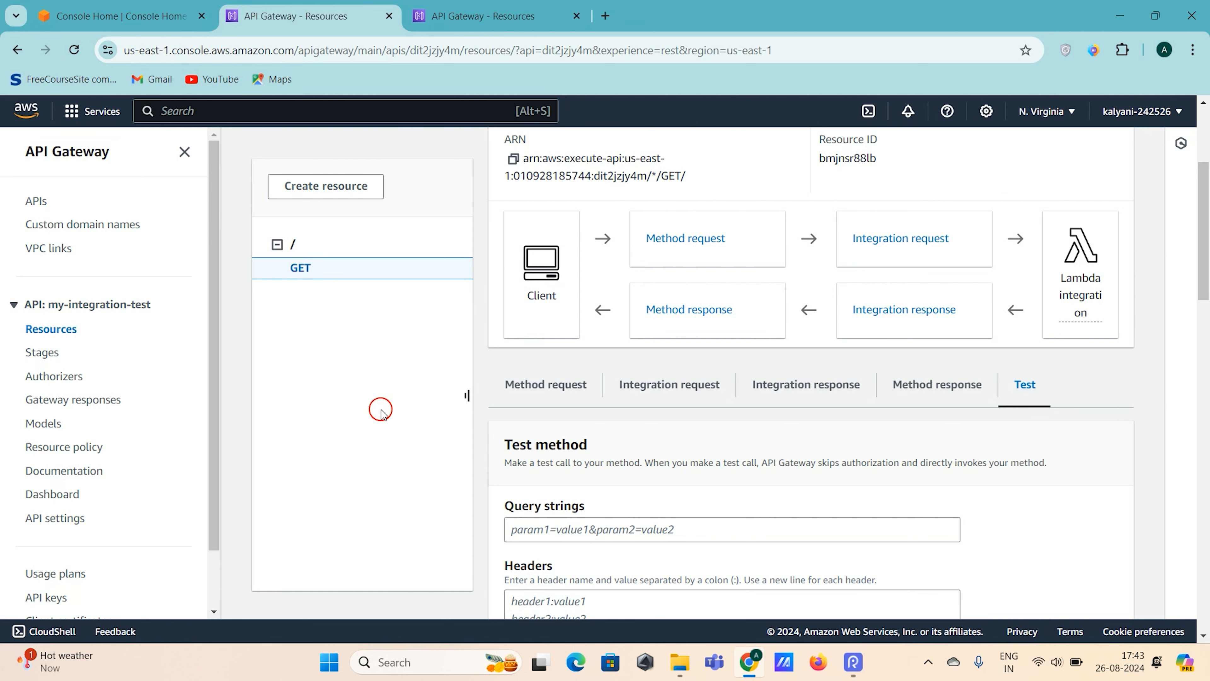
scroll(380, 411, up, 5)
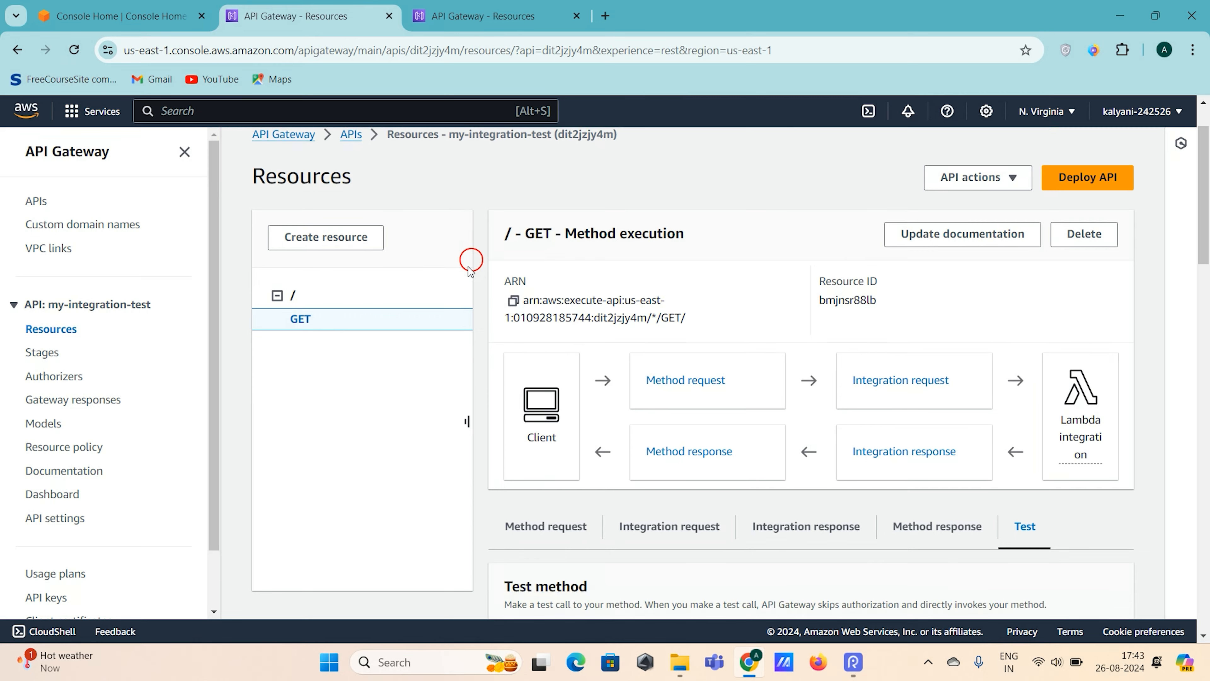
click(902, 387)
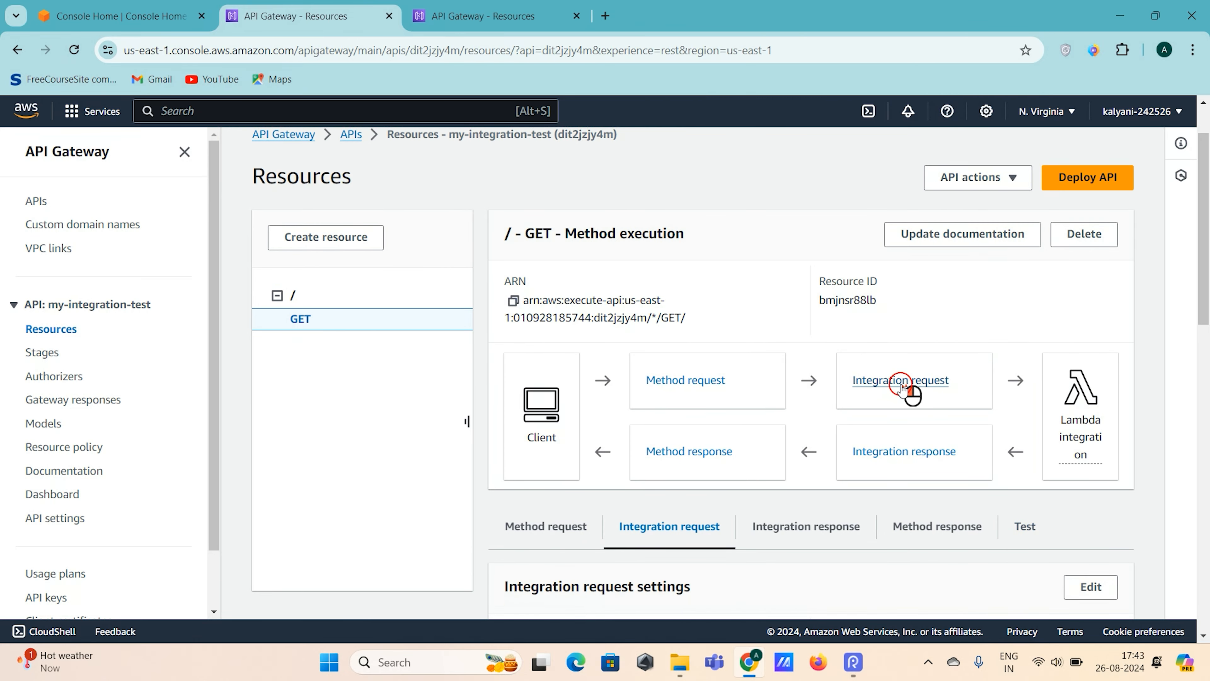
scroll(856, 425, down, 1)
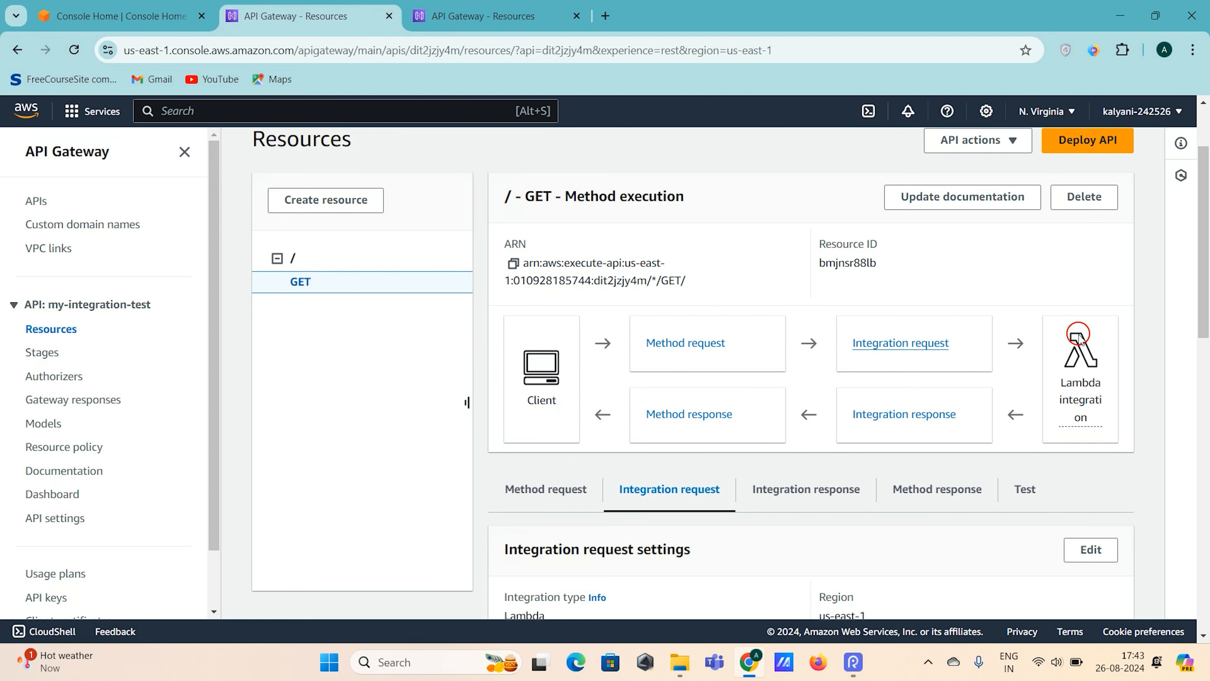
- Compare the integration response of my-integration-test's root GET method with the proxy integration of the /test-demo GET method in my-test-api
scroll(1077, 336, down, 2)
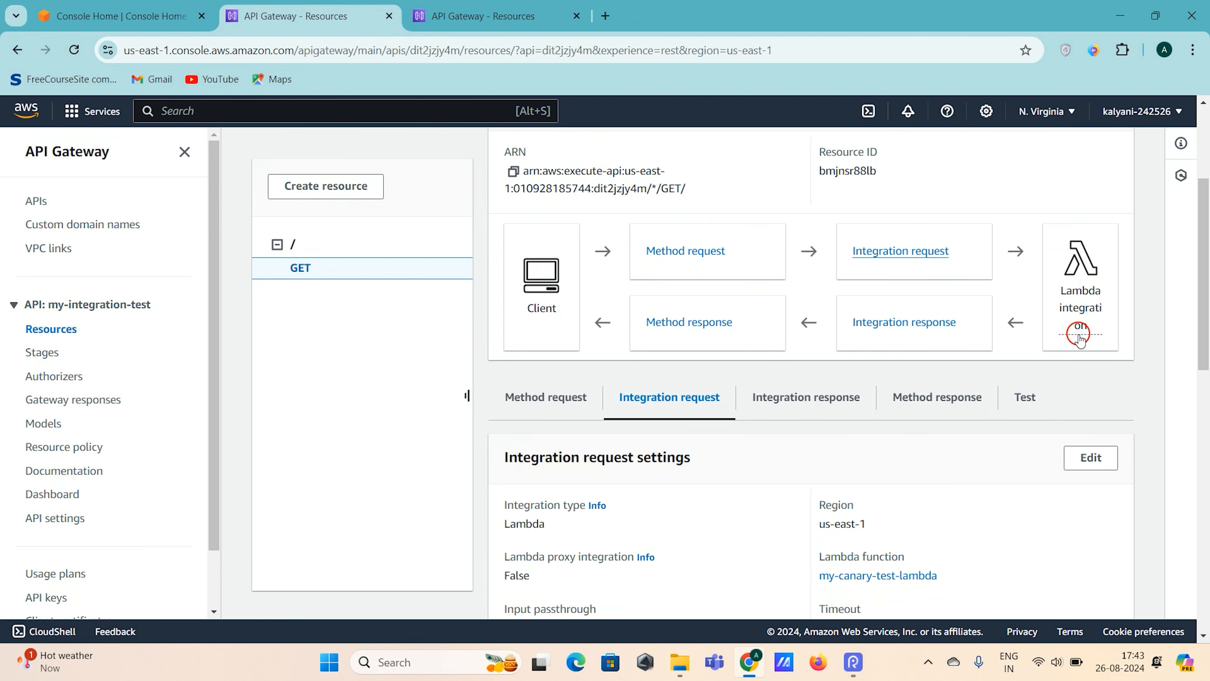
click(928, 329)
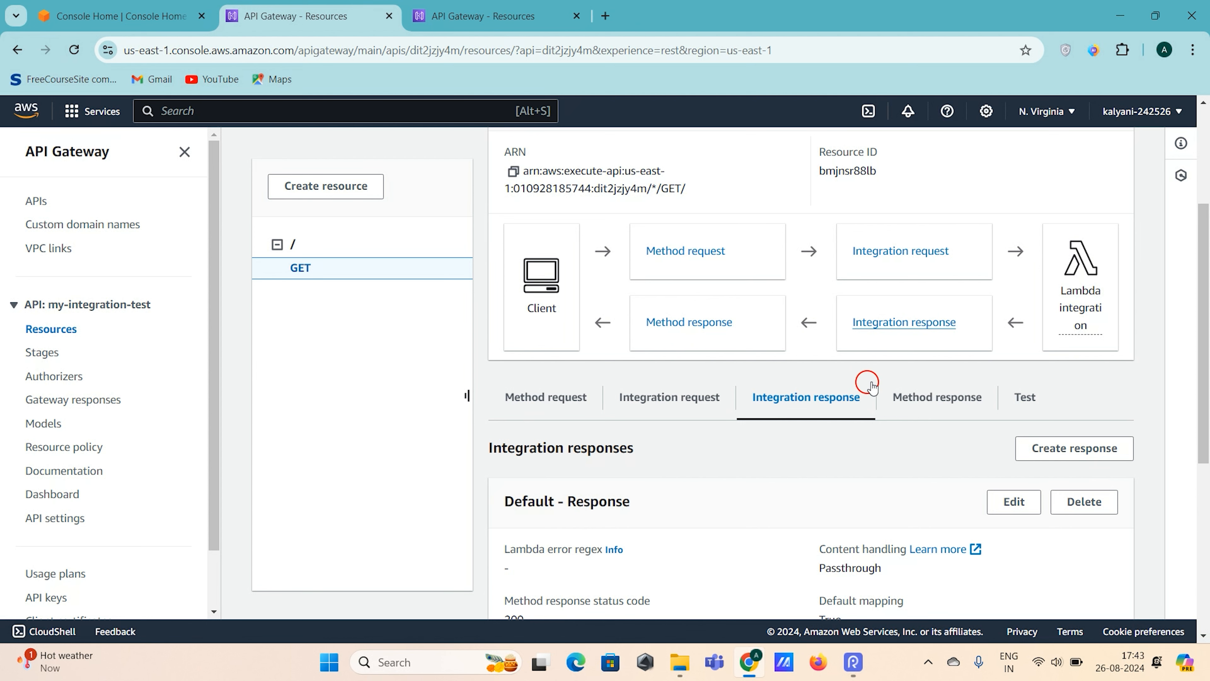
click(481, 15)
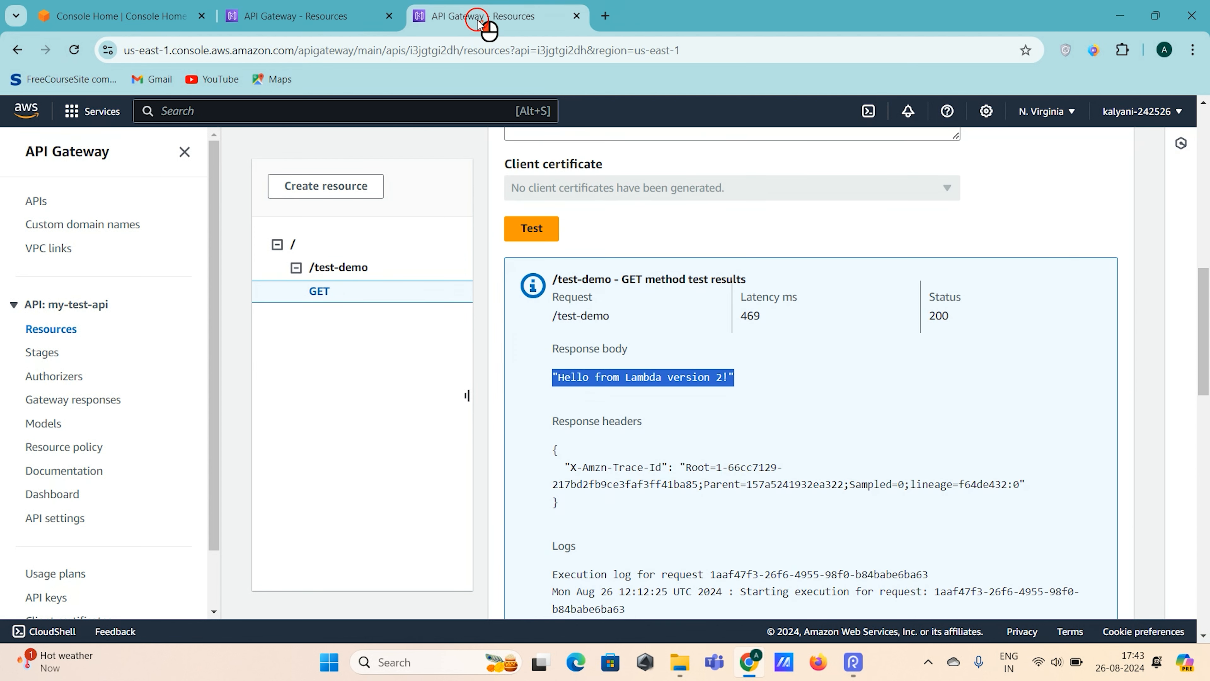
scroll(865, 348, up, 2)
scroll(770, 386, up, 10)
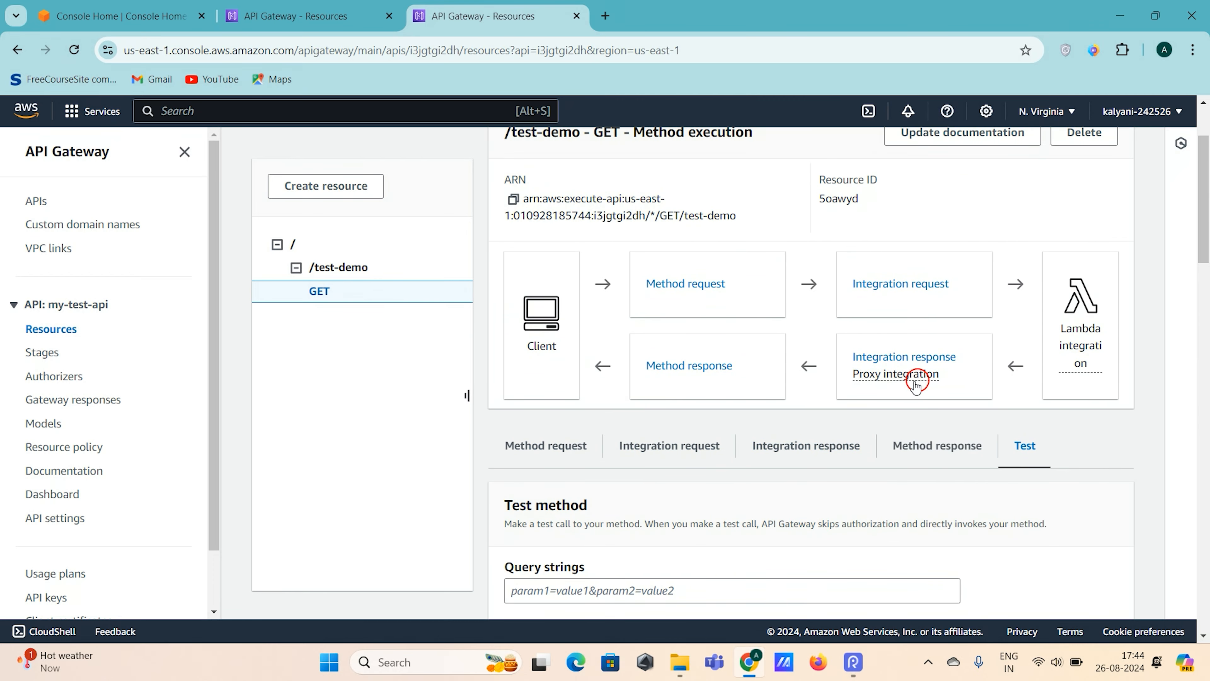
mouse_move(850, 375)
mouse_down()
mouse_move(964, 374)
mouse_move(810, 382)
mouse_move(855, 379)
mouse_up()
click(964, 376)
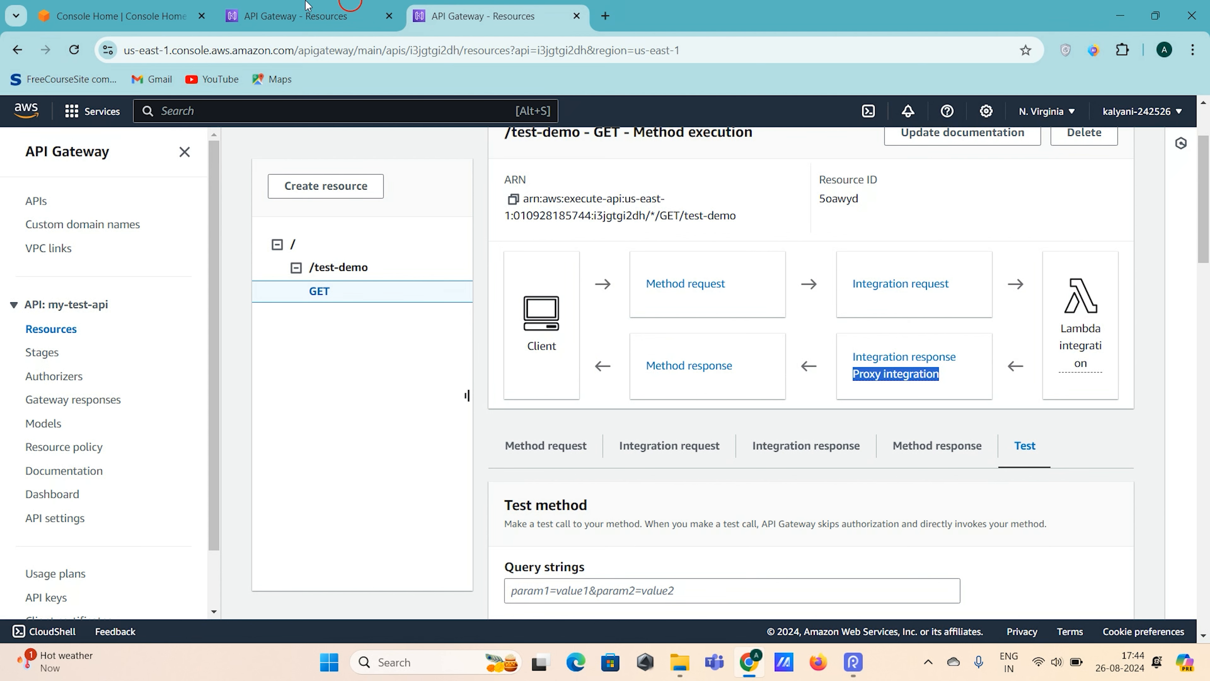
- Return to my-integration-test and review the root GET method's integration response and its integration request settings, including the mapping templates section
click(280, 17)
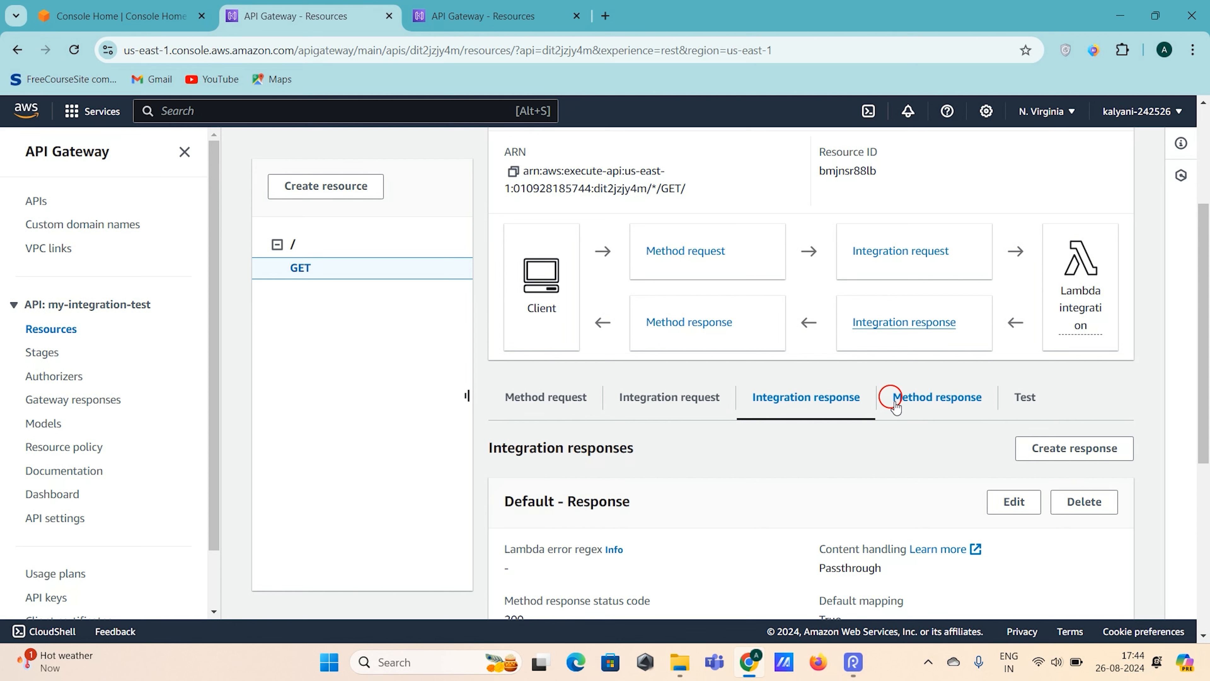
scroll(896, 407, down, 1)
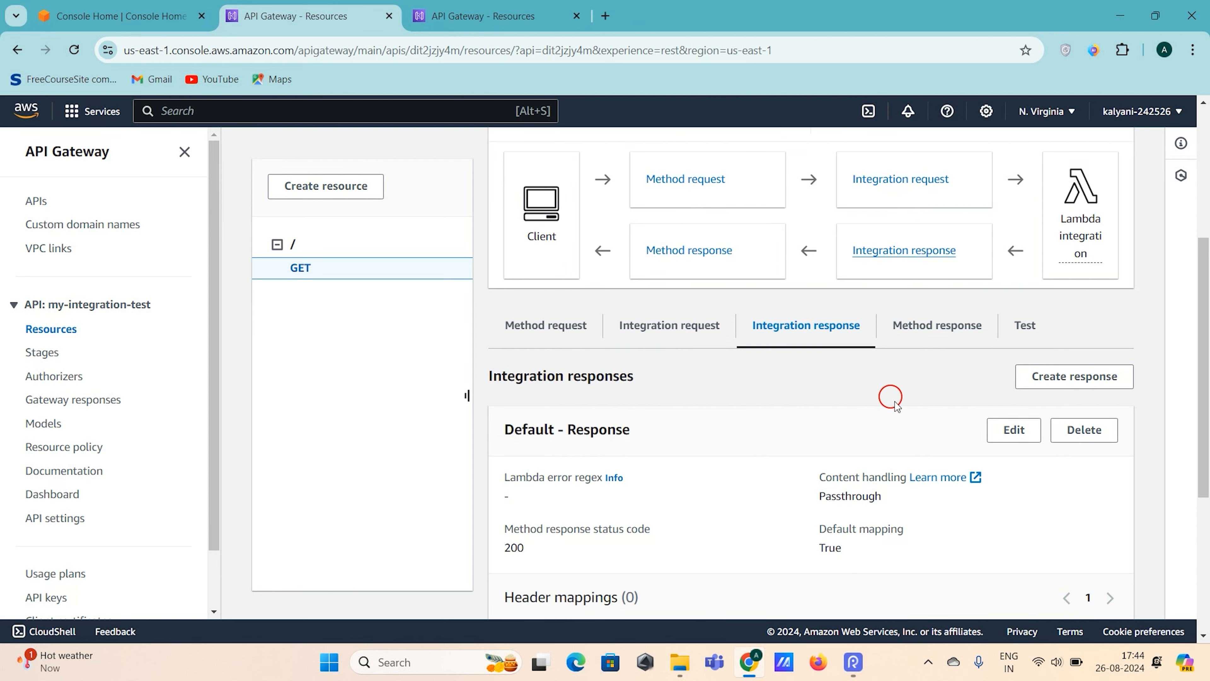
click(910, 186)
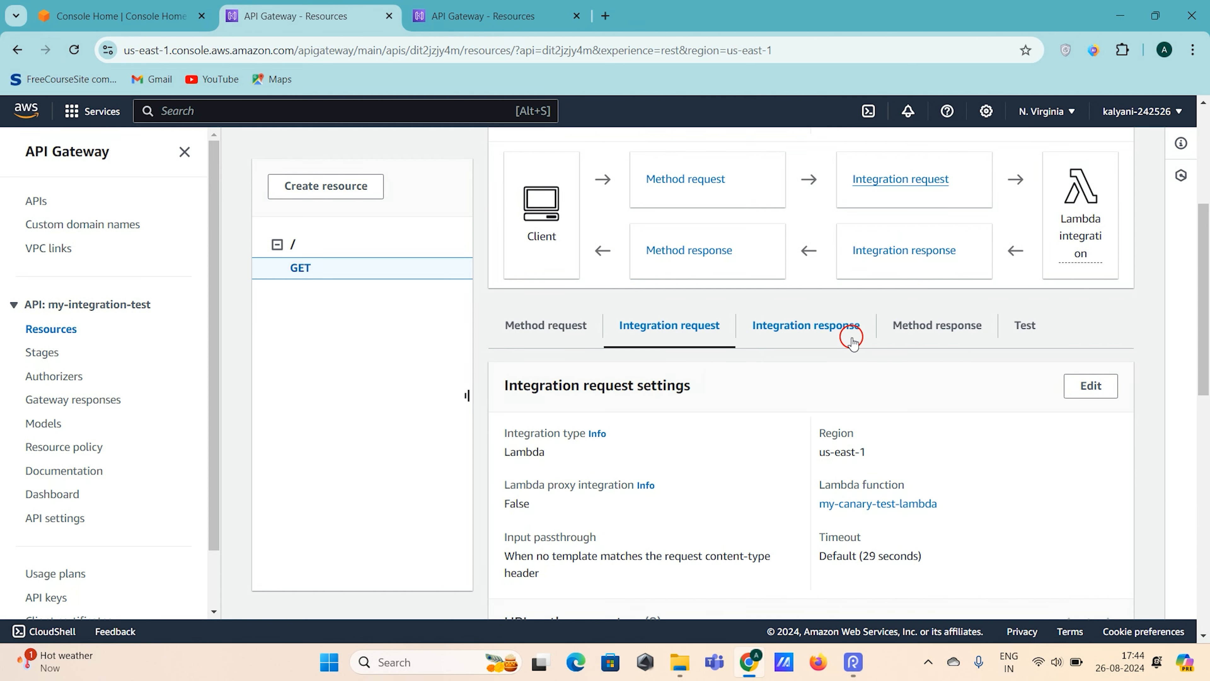
scroll(852, 339, down, 1)
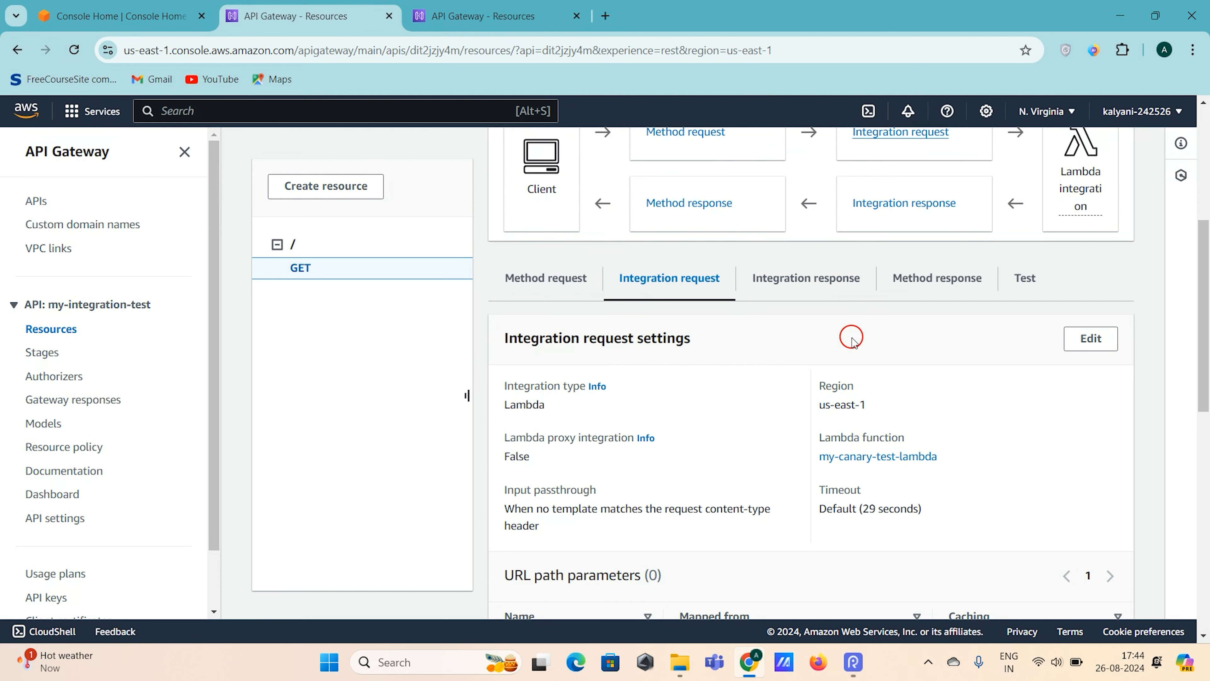
scroll(847, 337, down, 1)
scroll(851, 338, up, 2)
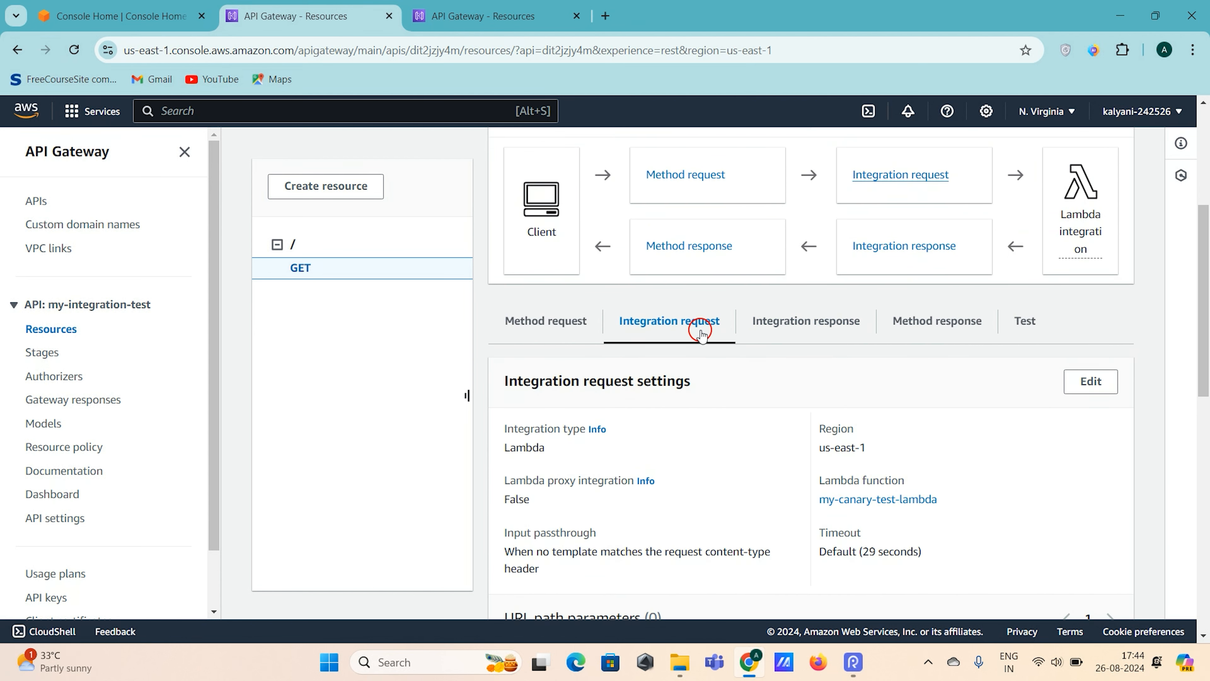
scroll(700, 396, down, 4)
scroll(702, 400, down, 9)
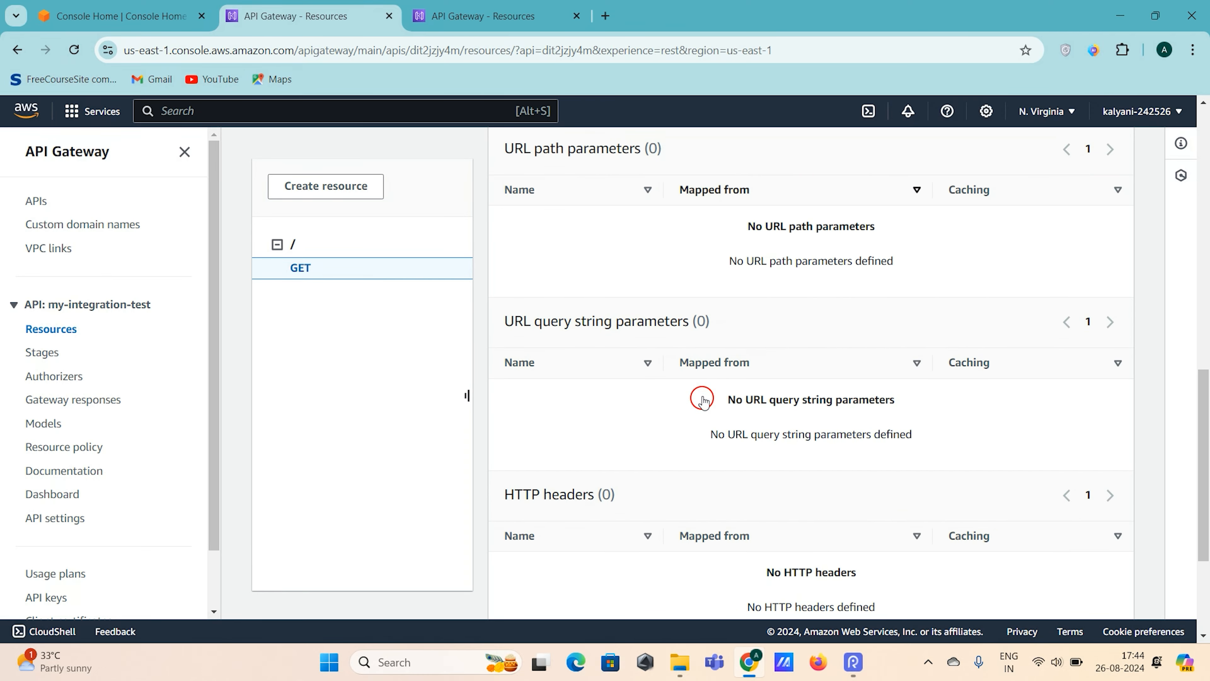
drag(505, 474, 676, 479)
drag(722, 515, 961, 573)
click(958, 570)
drag(762, 520, 935, 543)
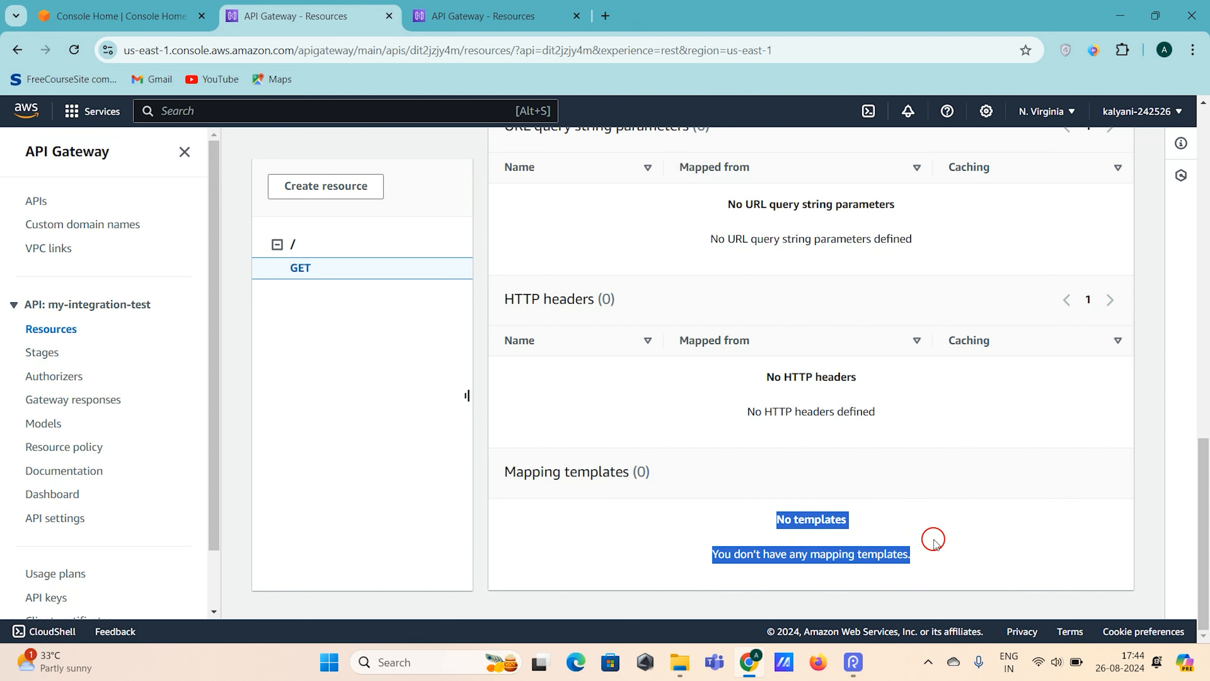
- Edit the root GET method's integration request and add a new mapping template
scroll(933, 541, up, 8)
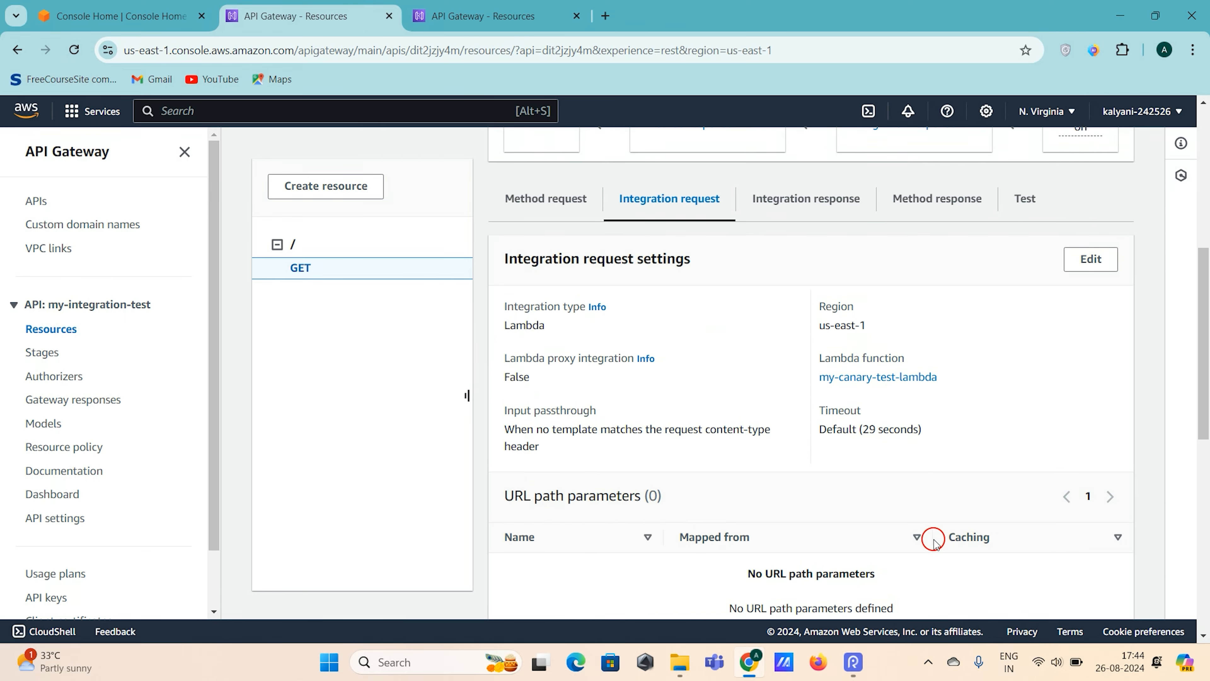
click(1091, 260)
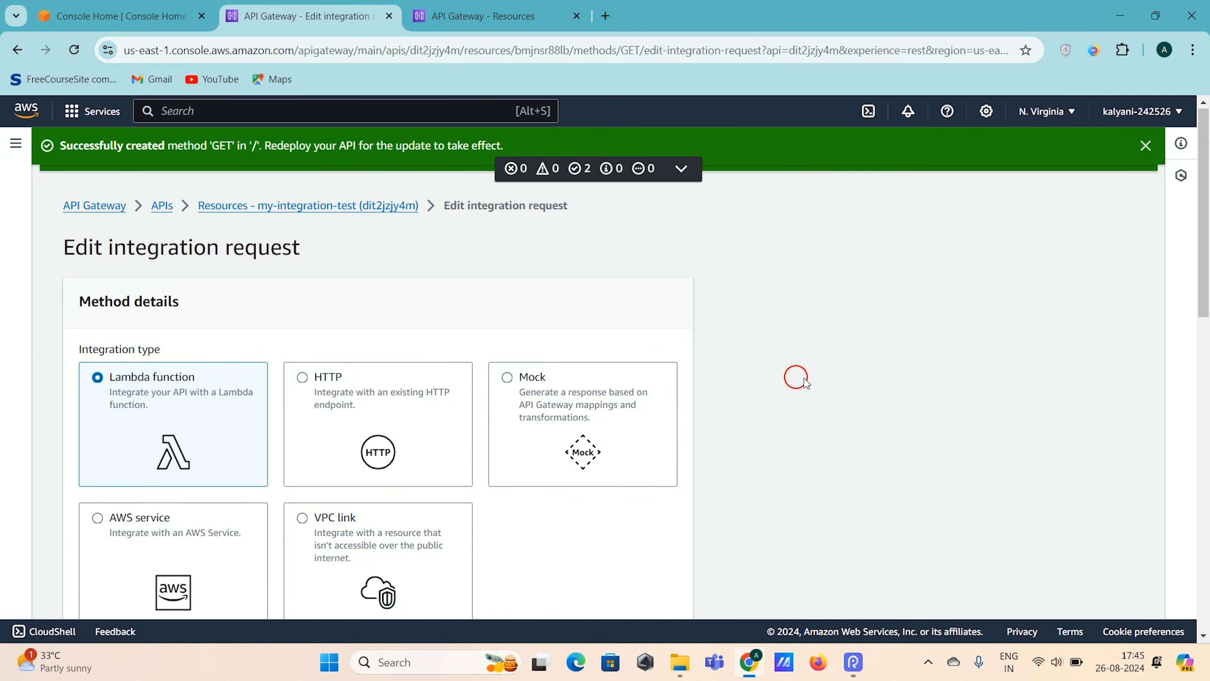
scroll(841, 377, down, 5)
scroll(840, 377, up, 5)
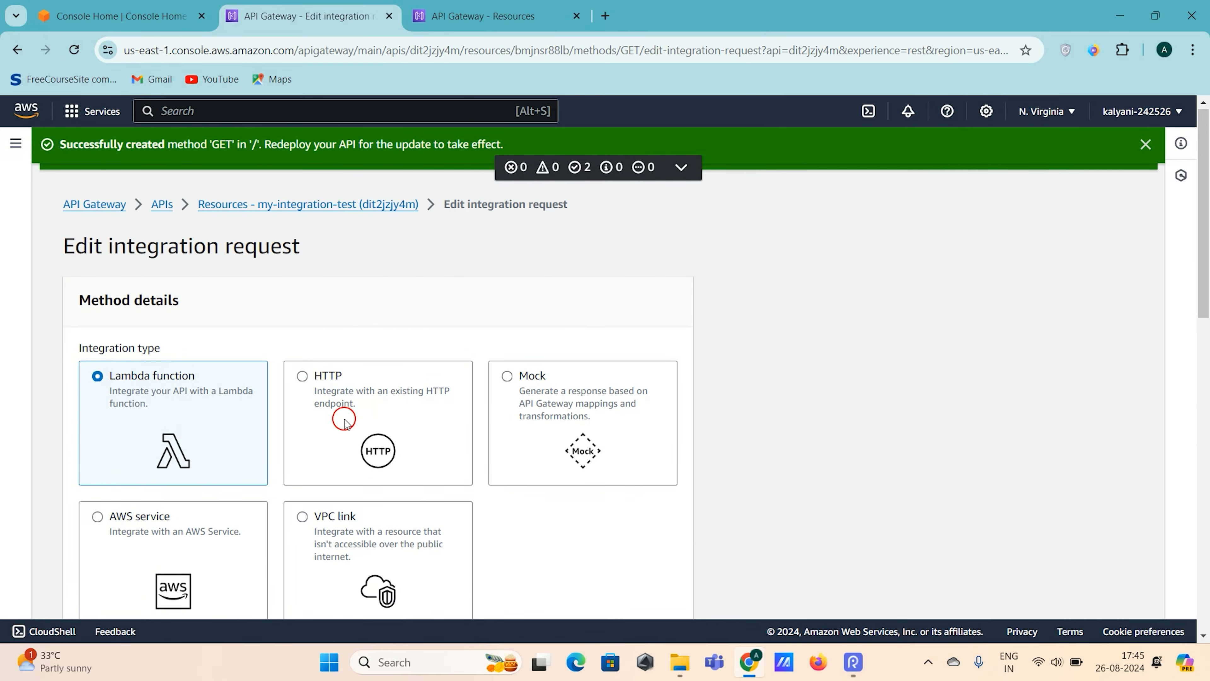
scroll(703, 412, down, 7)
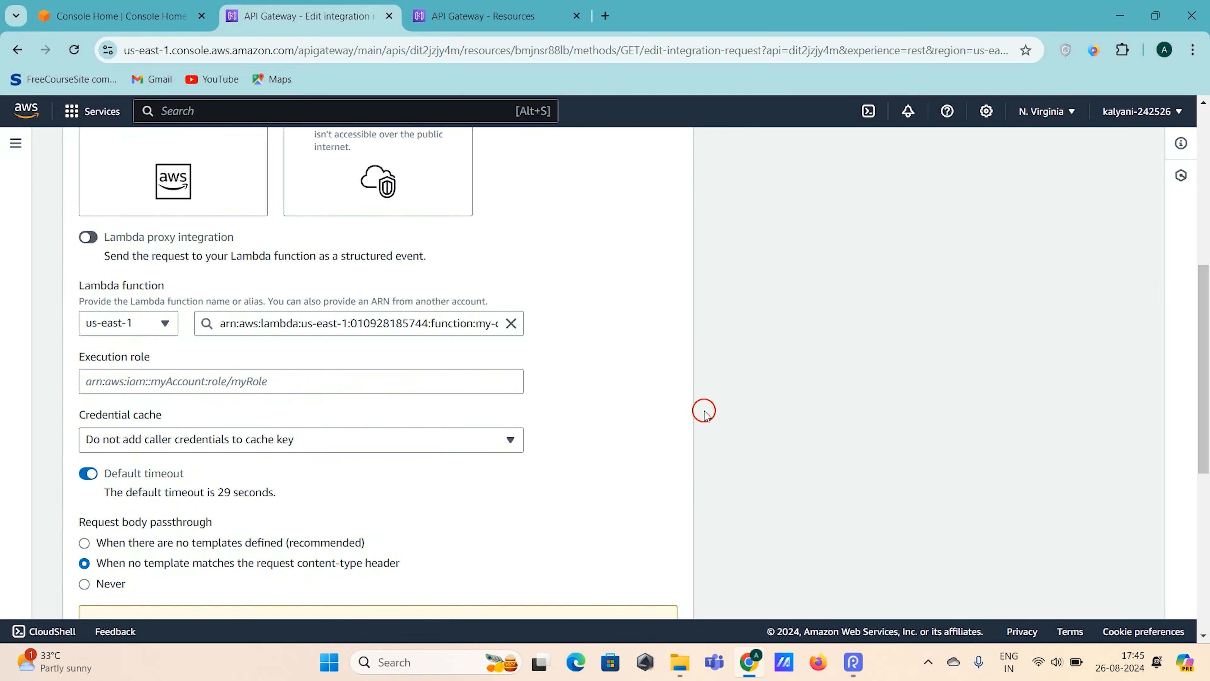
scroll(703, 412, down, 7)
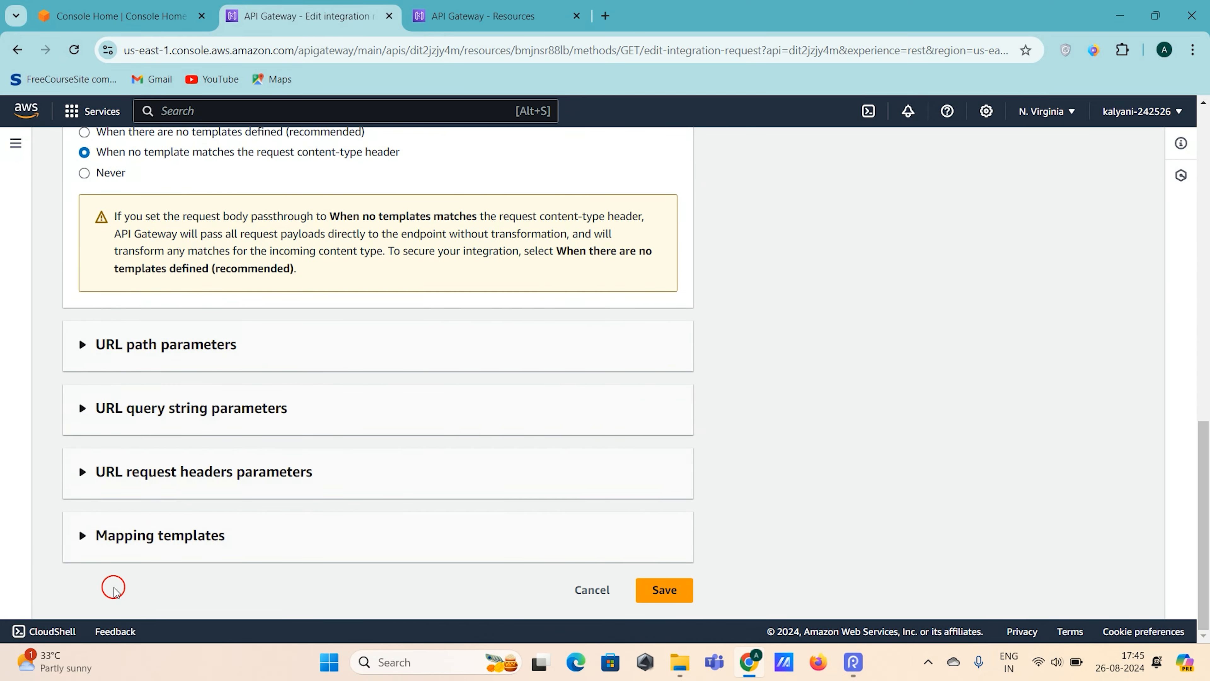
click(84, 535)
scroll(323, 343, down, 2)
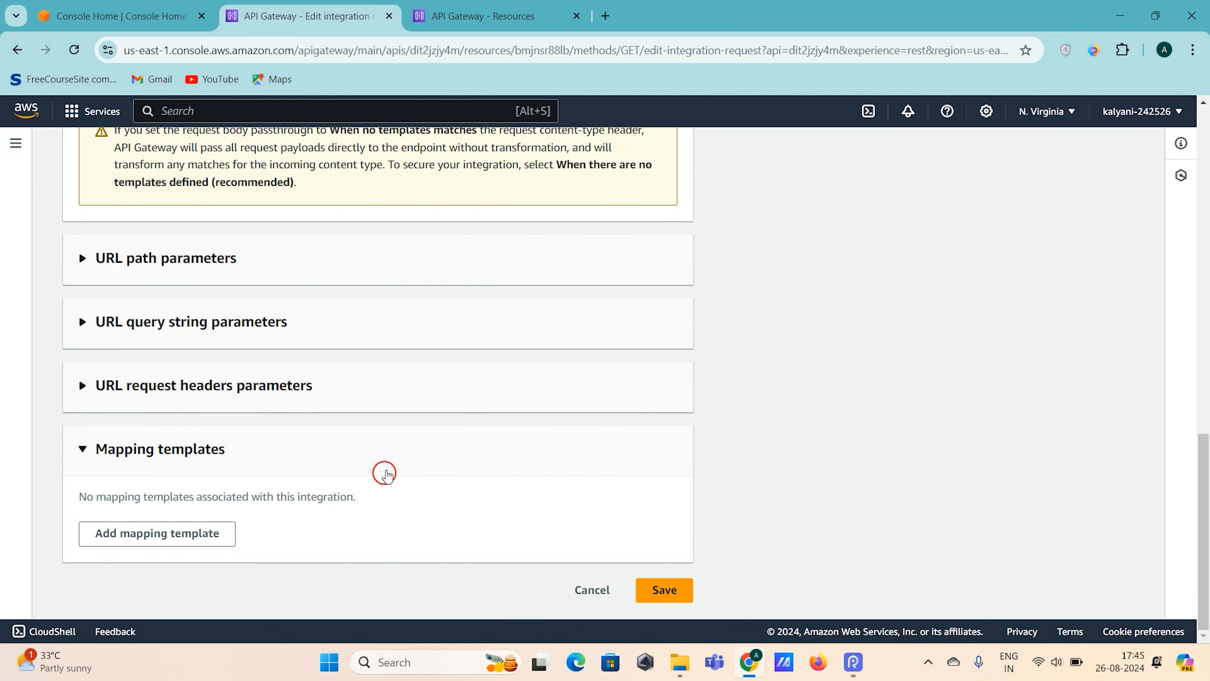
click(224, 533)
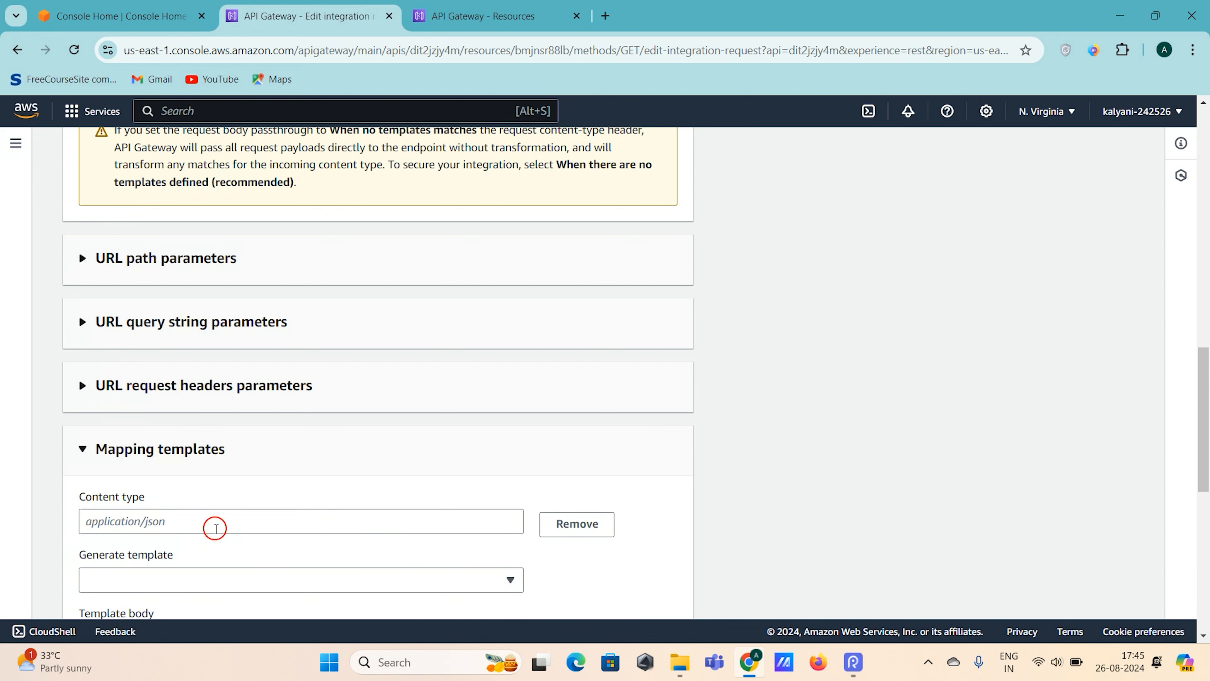
- Set the new mapping template's content type to application/json
scroll(215, 528, down, 2)
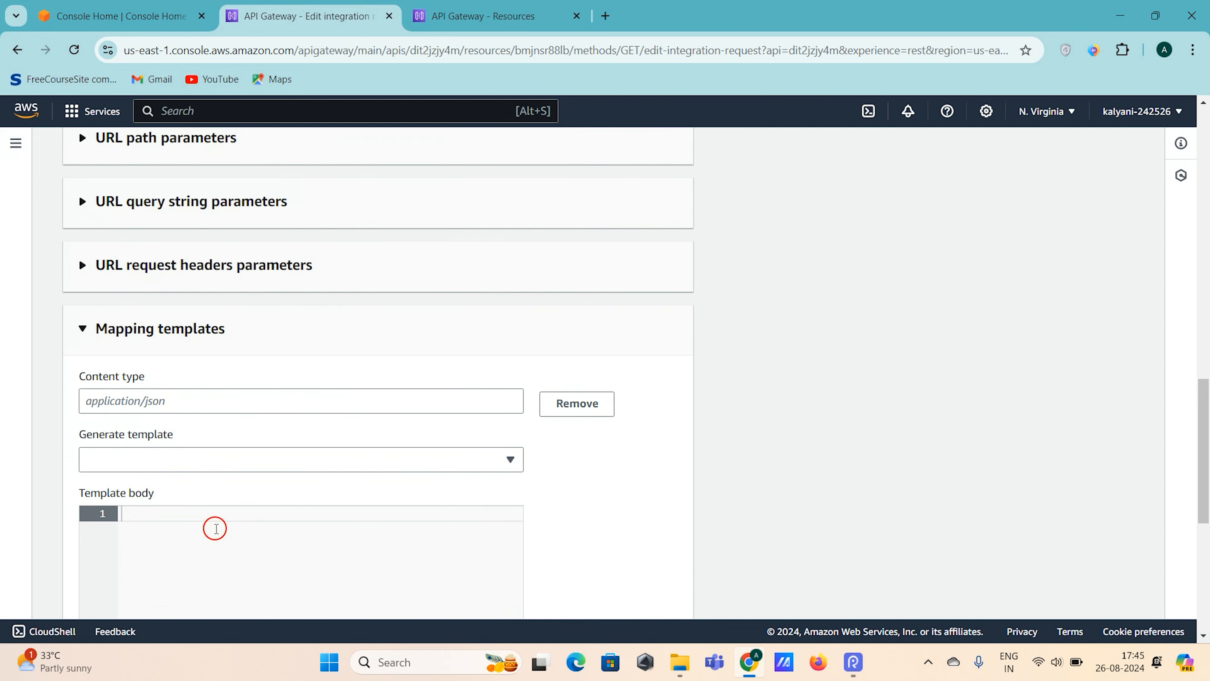
scroll(215, 527, down, 1)
click(190, 355)
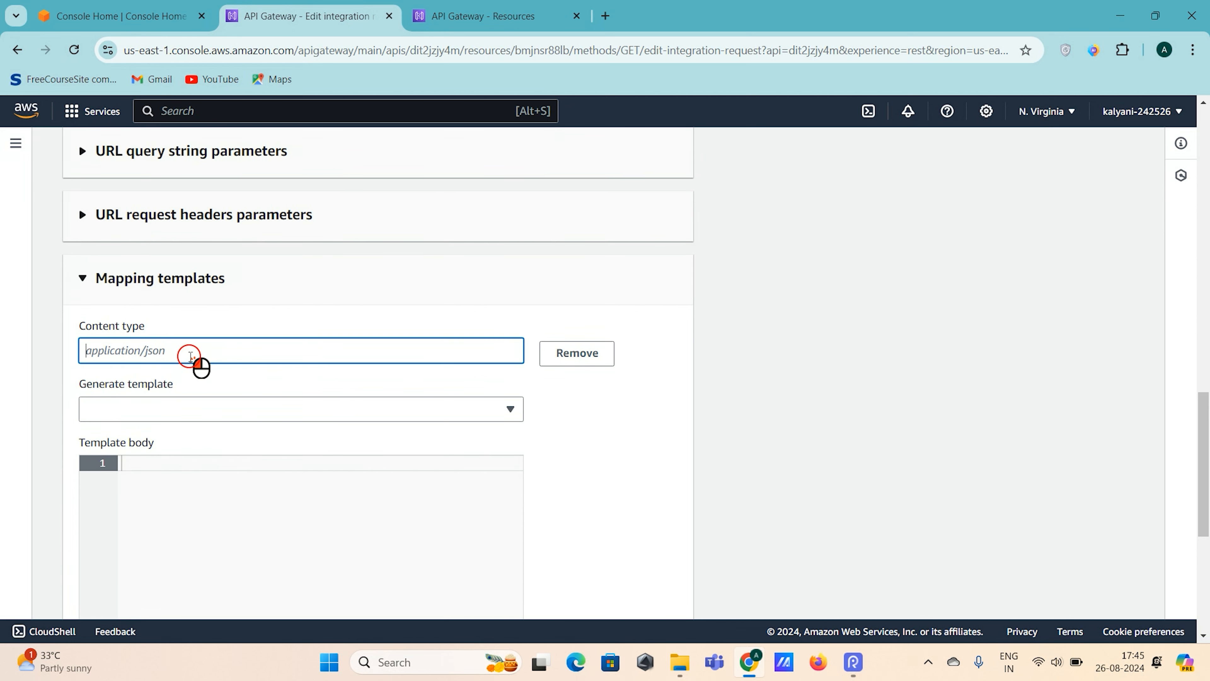
text(app)
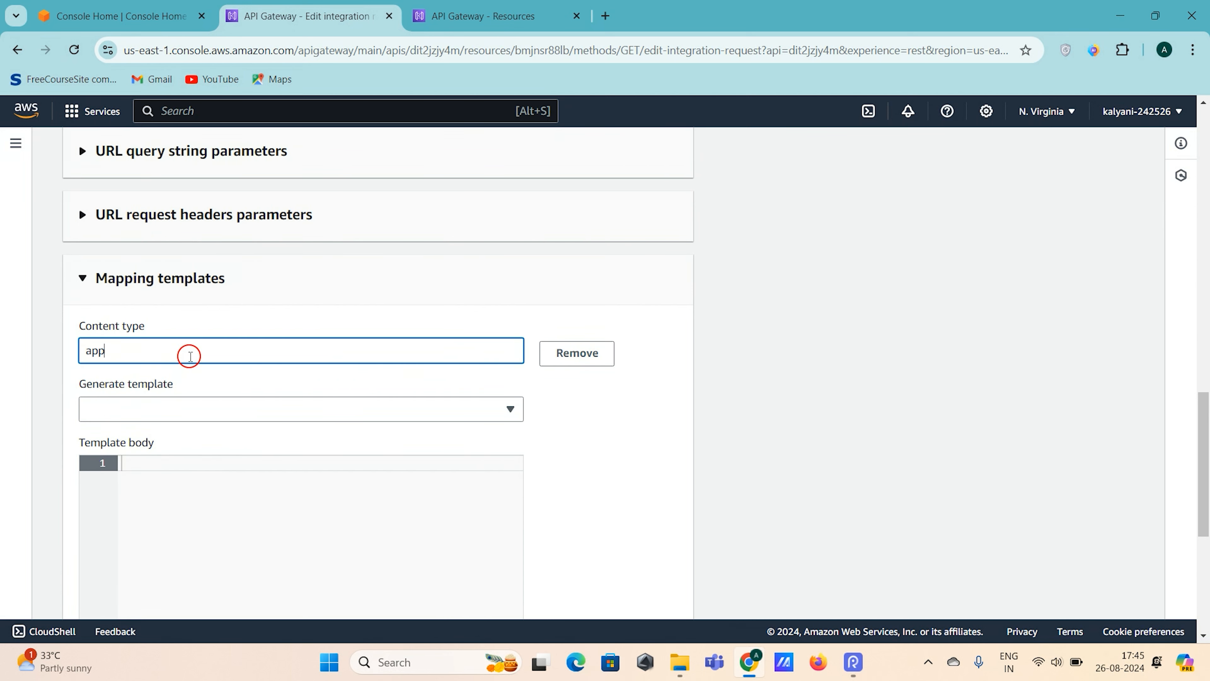
text(lication/json)
- Generate the mapping template body from the Method request passthrough option
scroll(243, 367, down, 3)
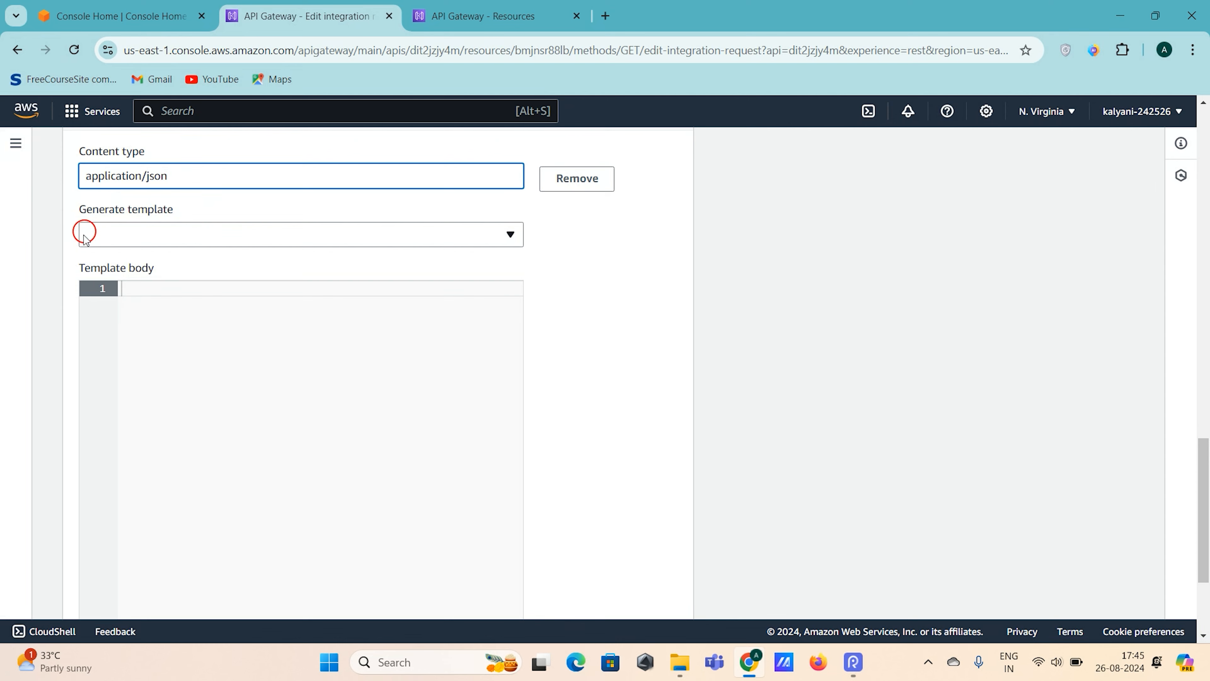
click(496, 245)
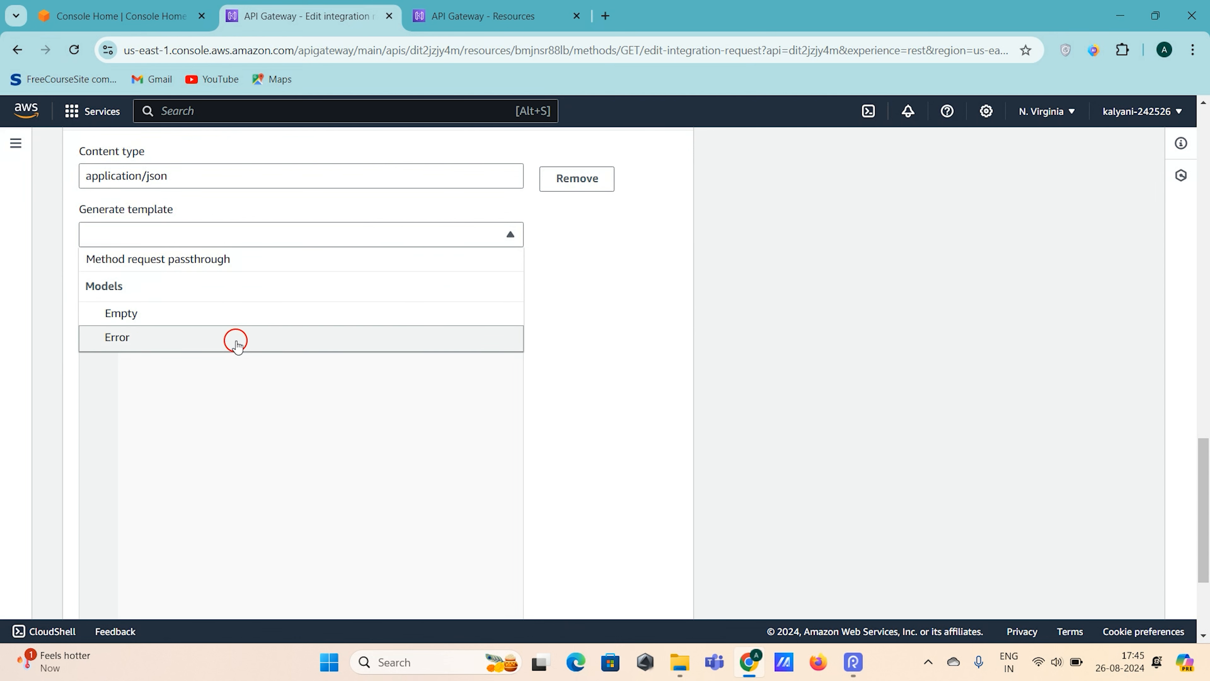
click(265, 264)
- Look through the generated template body, from the parameter section to the stage variables and context entries
scroll(396, 305, down, 1)
scroll(393, 306, up, 1)
scroll(627, 297, down, 3)
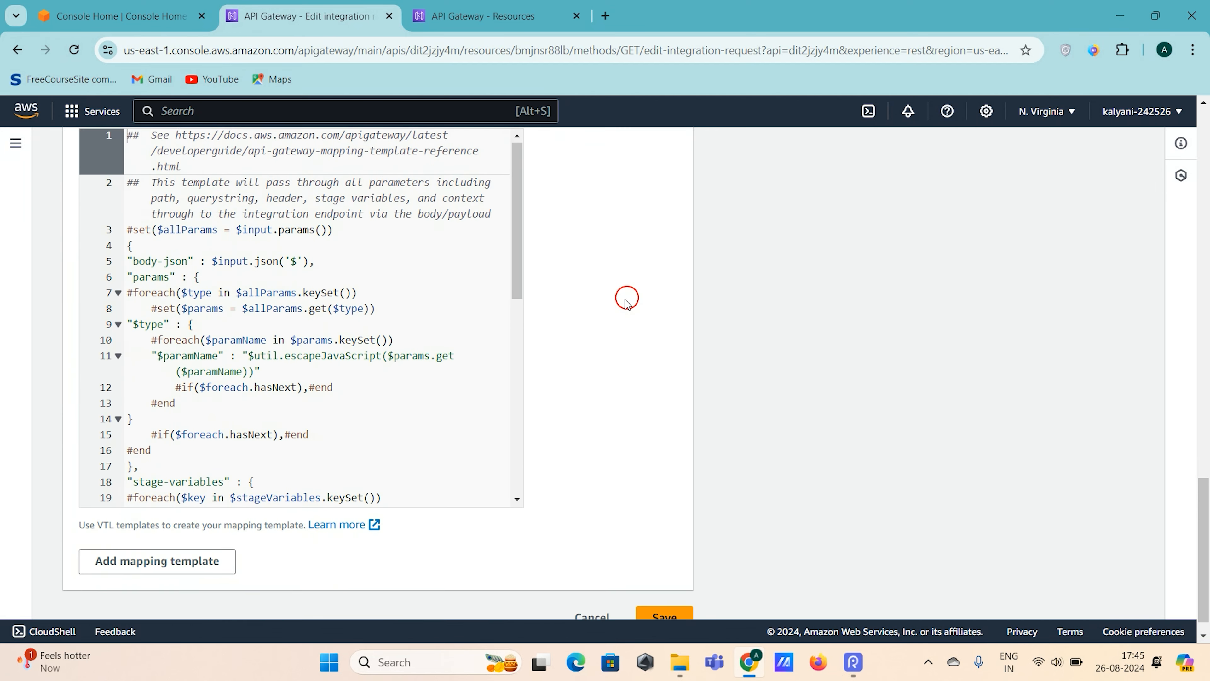
scroll(404, 348, down, 5)
scroll(404, 351, down, 3)
scroll(404, 351, up, 8)
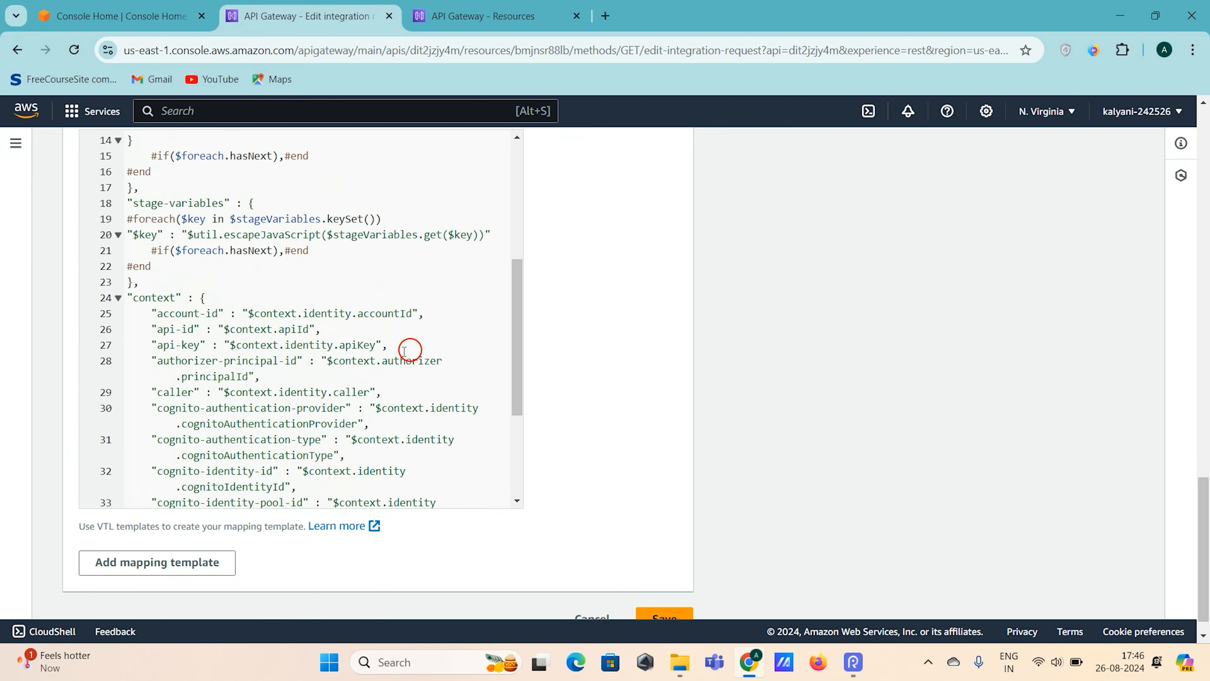
scroll(404, 351, up, 1)
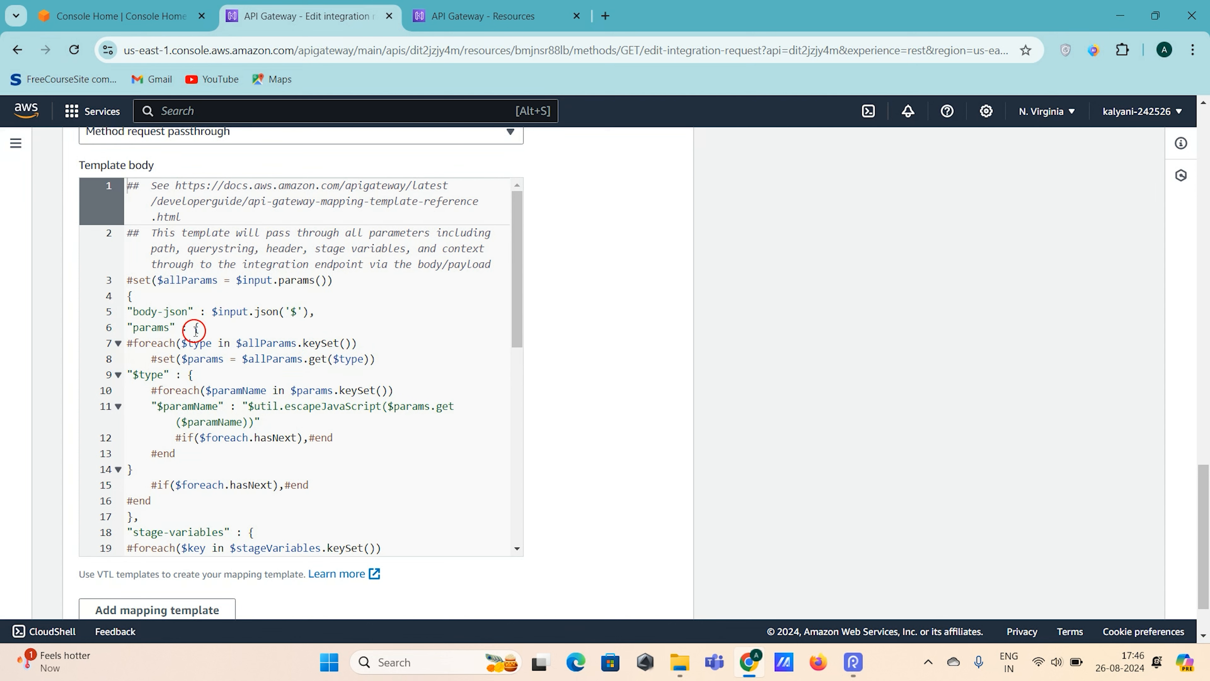
- Examine the template body's allParams assignment, body-json entry, params foreach loop, hasNext conditions, stage variables and context entries
drag(146, 279, 351, 276)
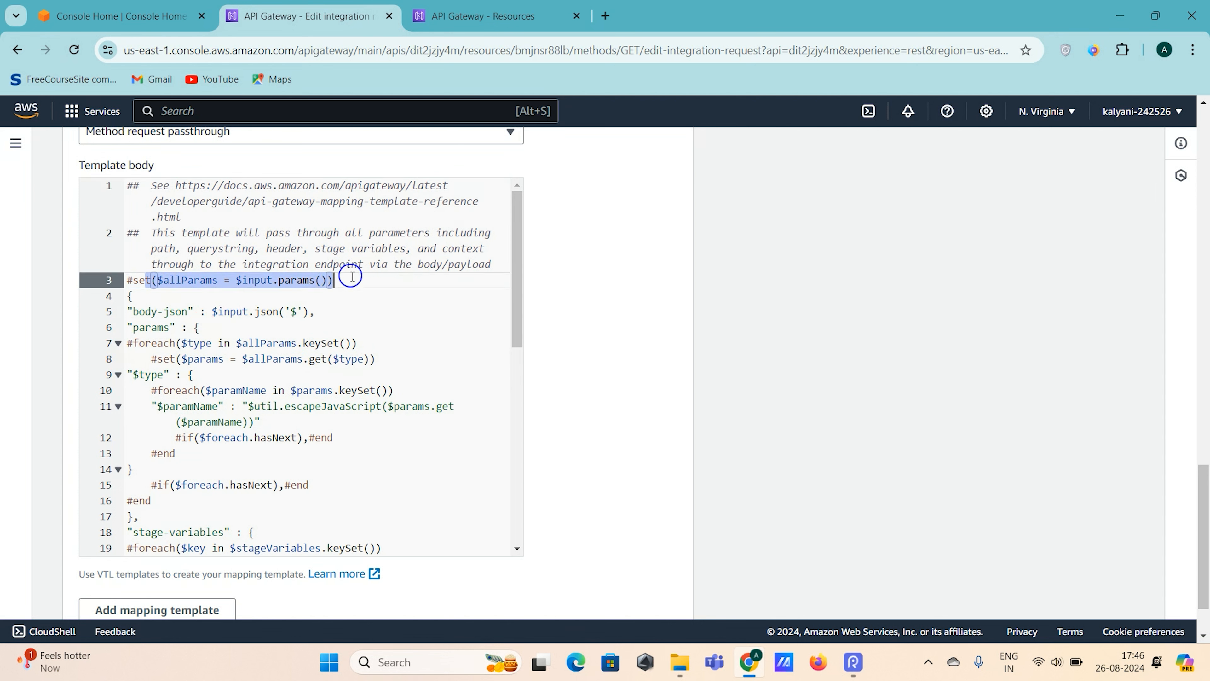
drag(207, 314, 321, 305)
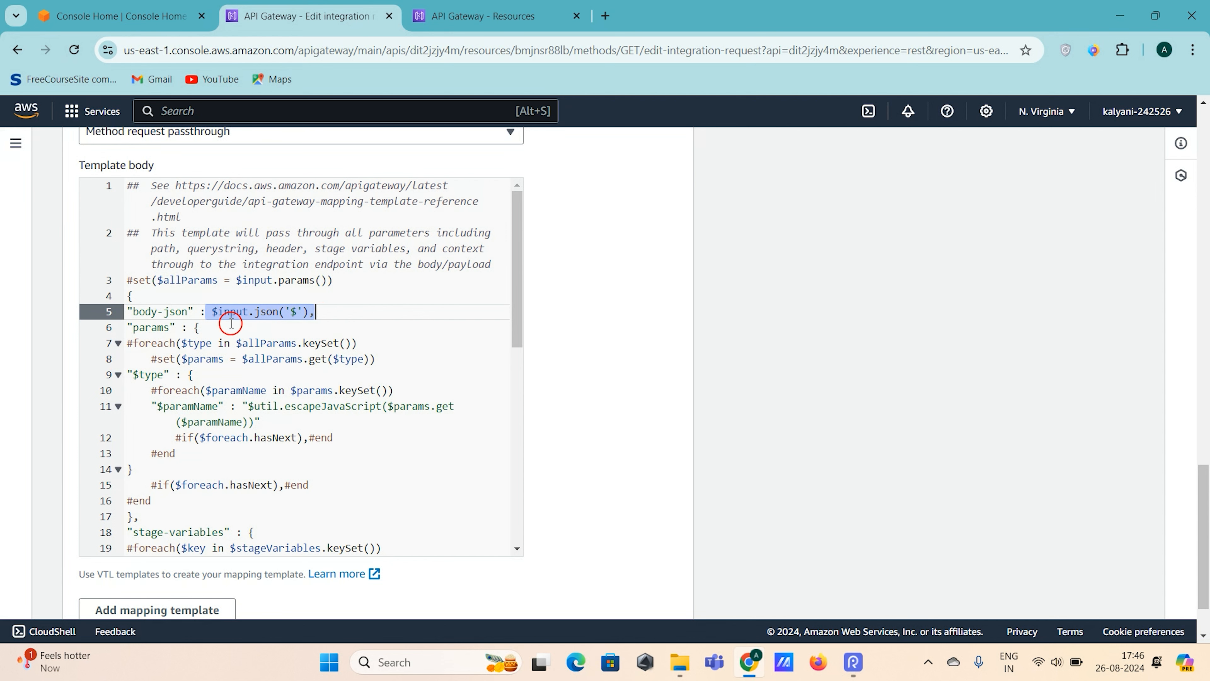
click(242, 320)
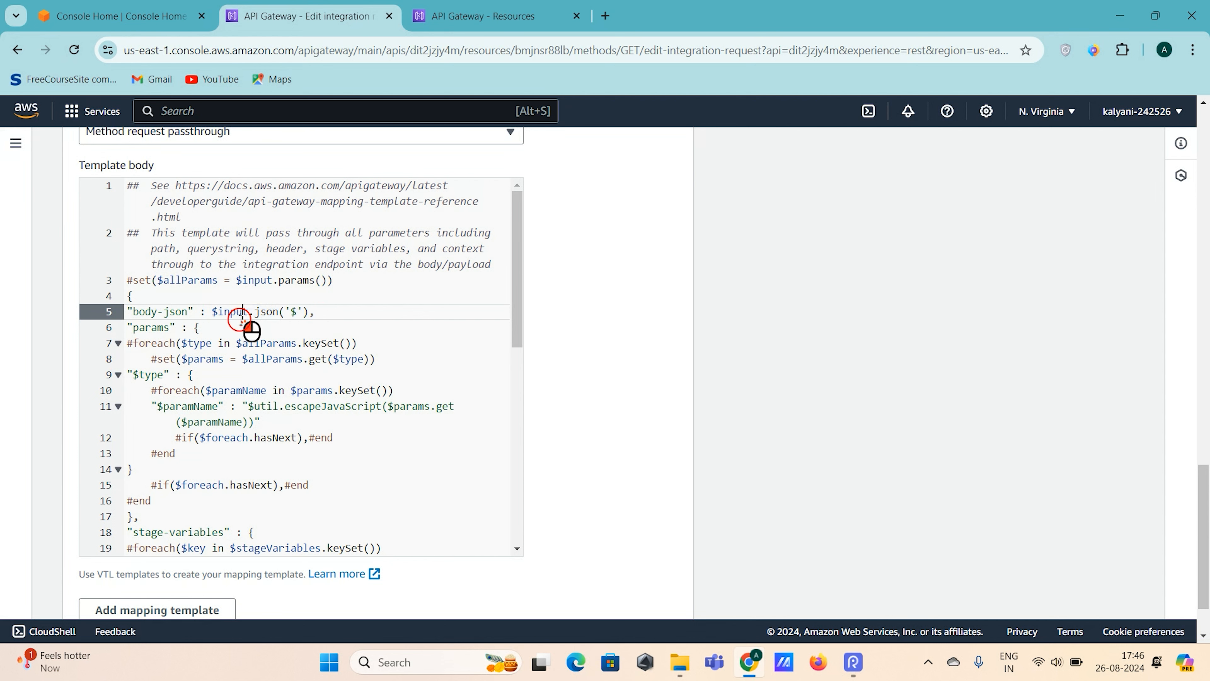
click(304, 309)
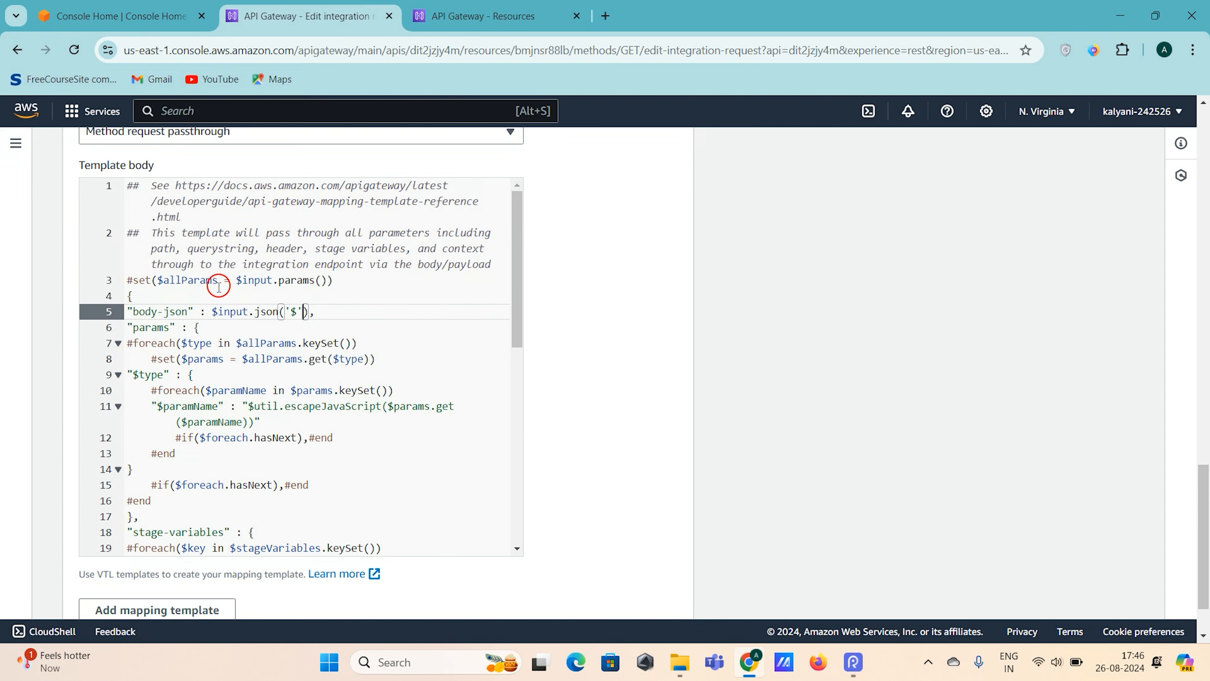
drag(212, 313, 324, 309)
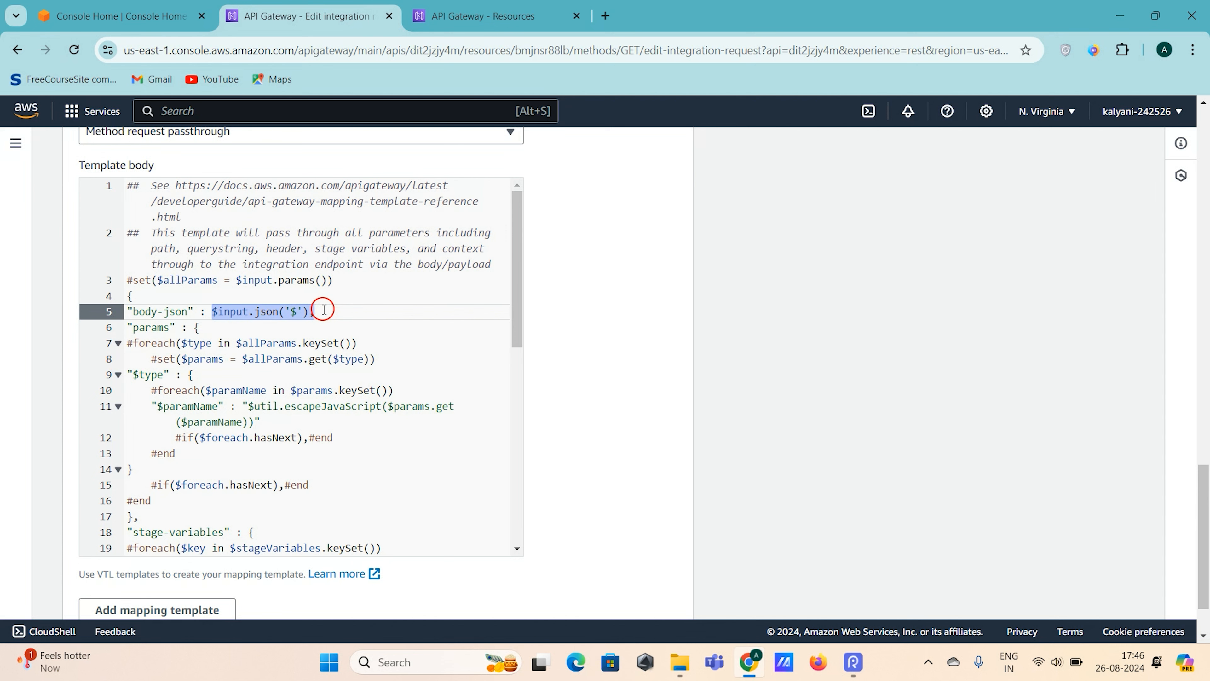
drag(134, 344, 375, 348)
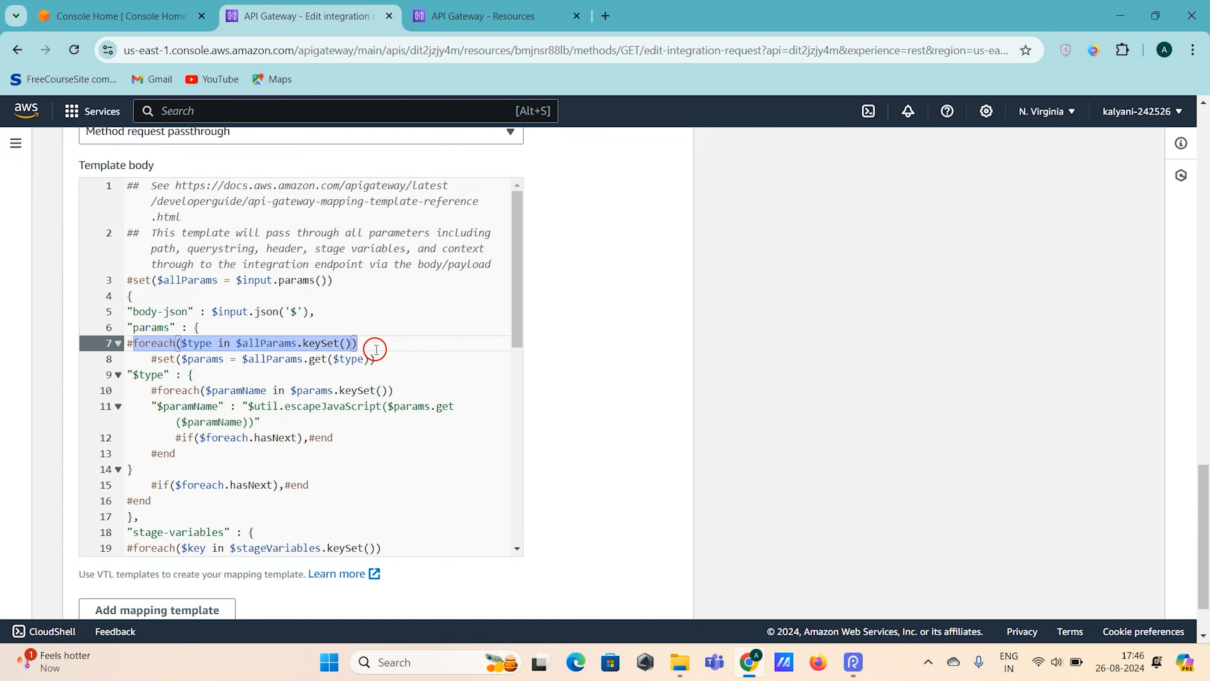
double_click(272, 343)
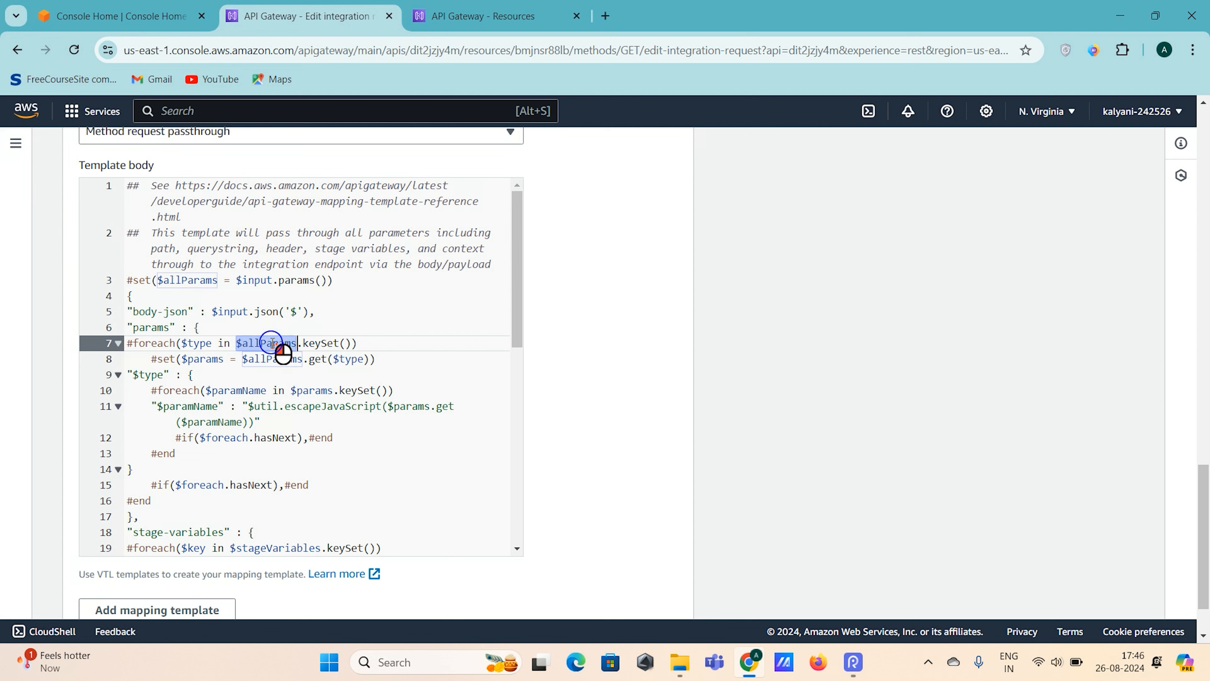
double_click(155, 343)
scroll(229, 371, down, 1)
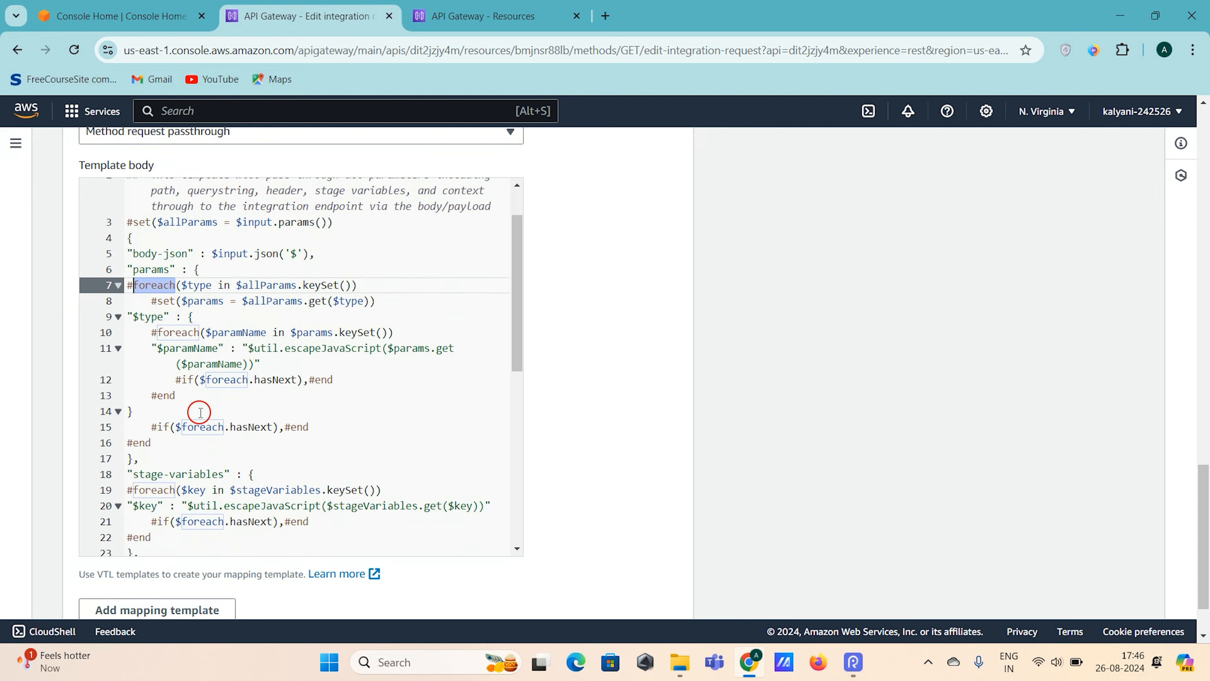
drag(152, 428, 334, 426)
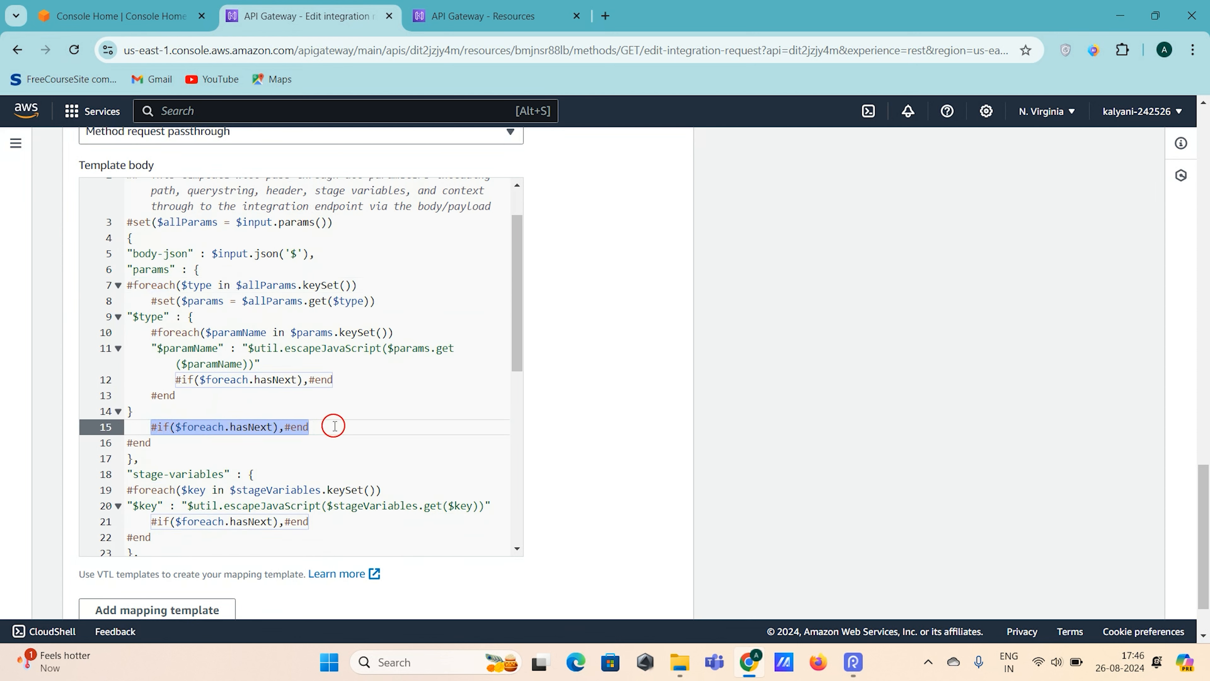
scroll(334, 425, down, 1)
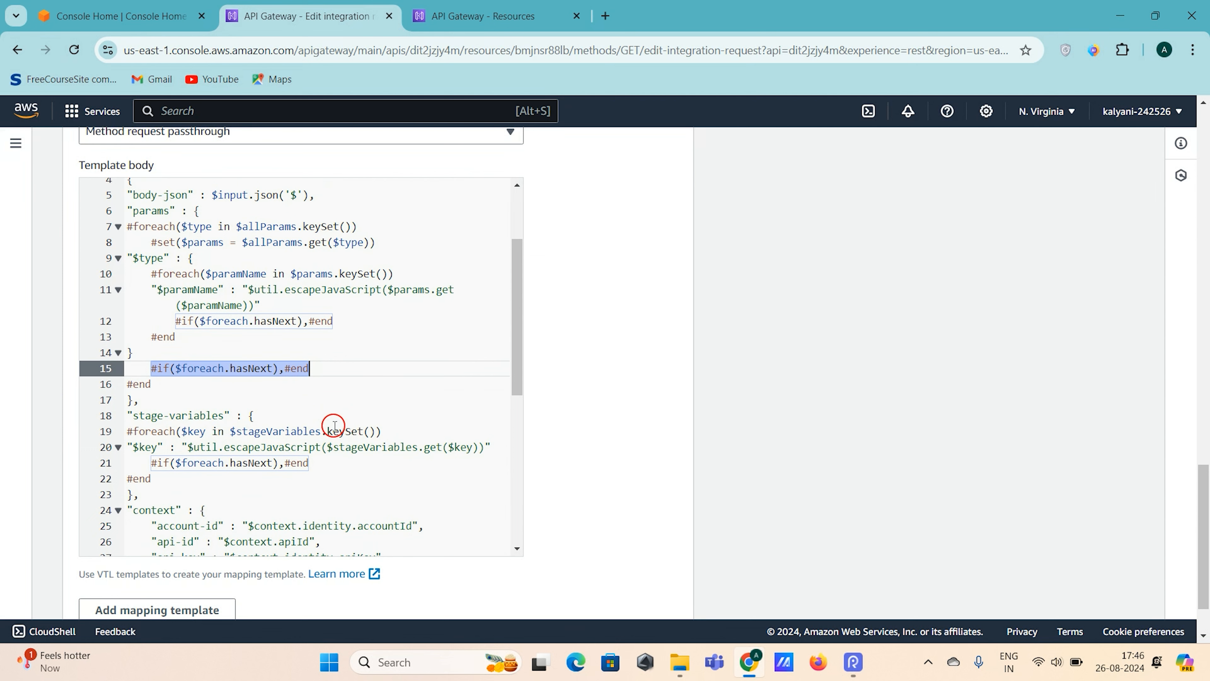
scroll(334, 426, down, 2)
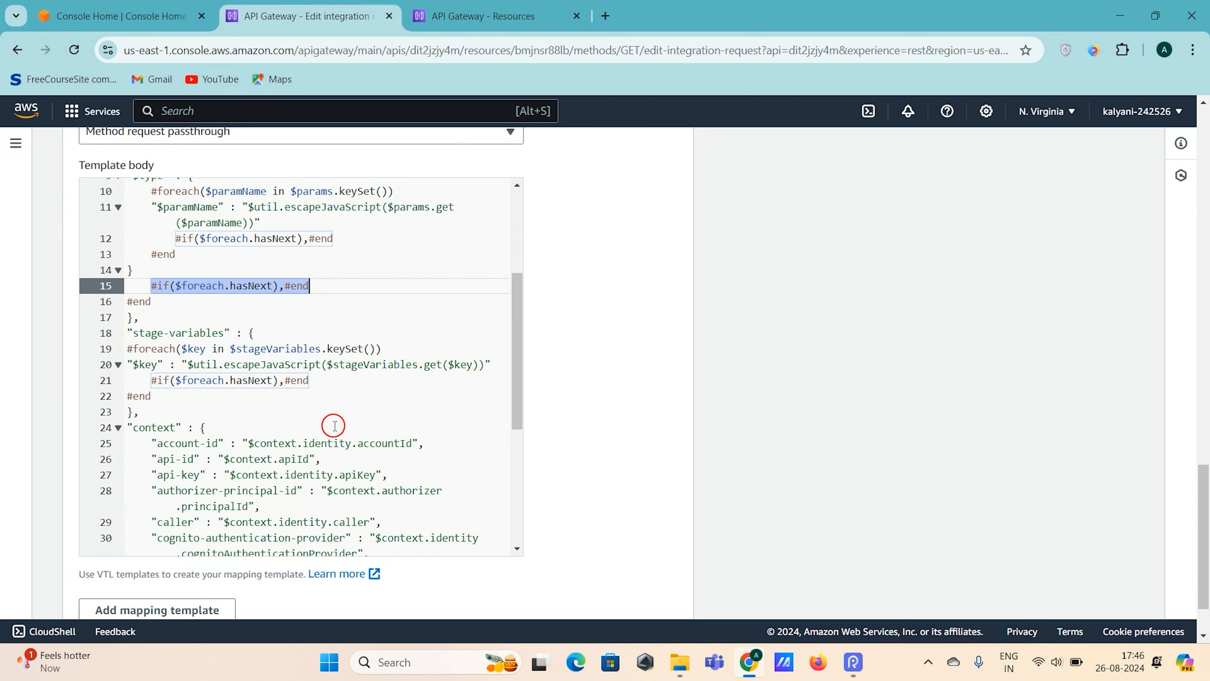
scroll(334, 426, down, 3)
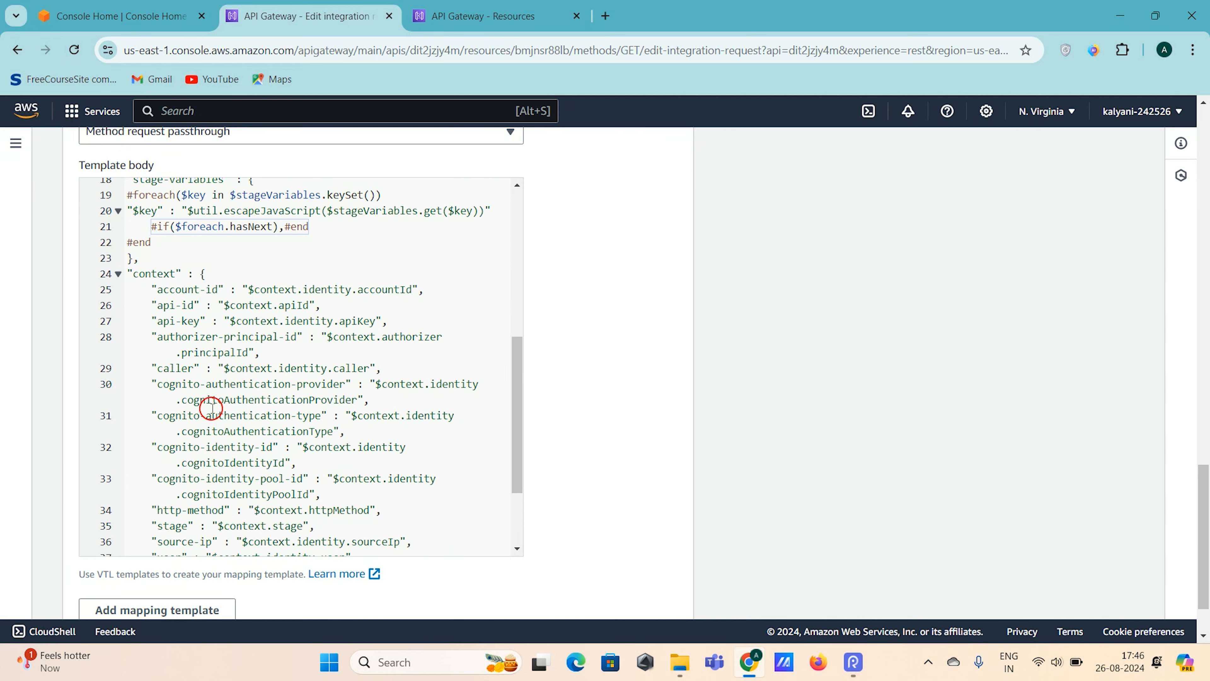
scroll(212, 406, down, 3)
- Save the GET integration request with its application/json mapping template
scroll(214, 354, up, 7)
scroll(216, 357, up, 6)
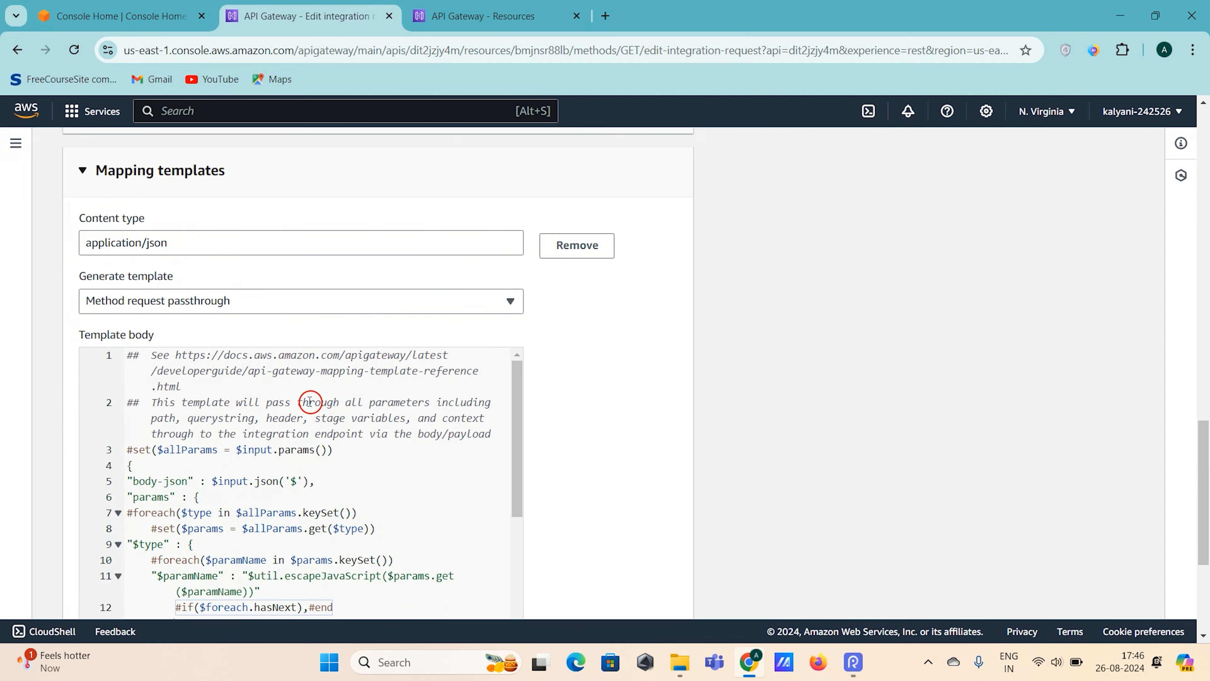
scroll(309, 401, down, 10)
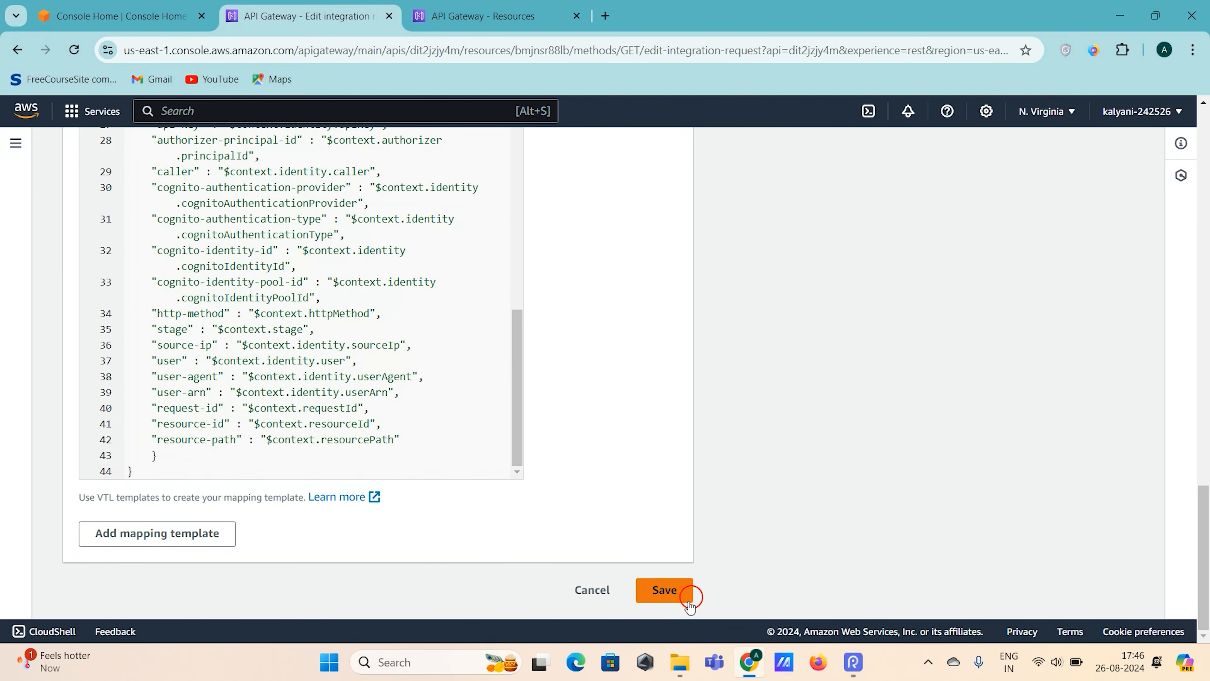
click(667, 594)
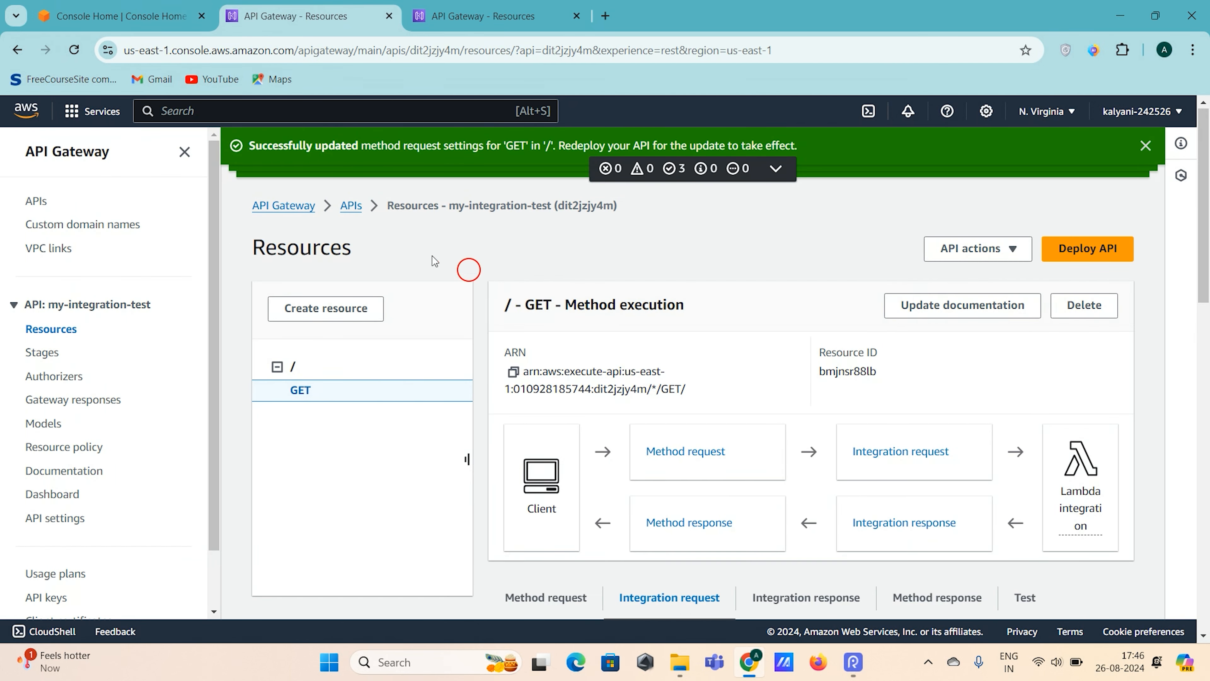
- Open the Lambda service from Console Home in a new browser tab and open the my-canary-test-lambda function
click(136, 15)
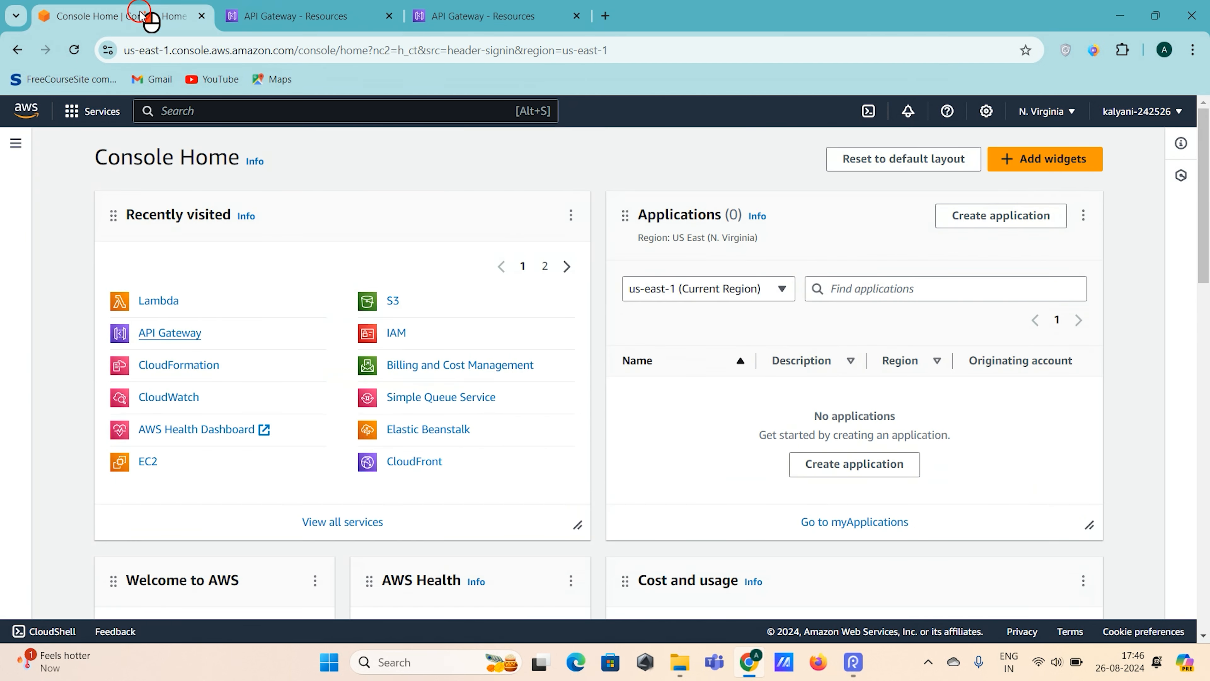
right_click(155, 309)
click(197, 320)
click(695, 14)
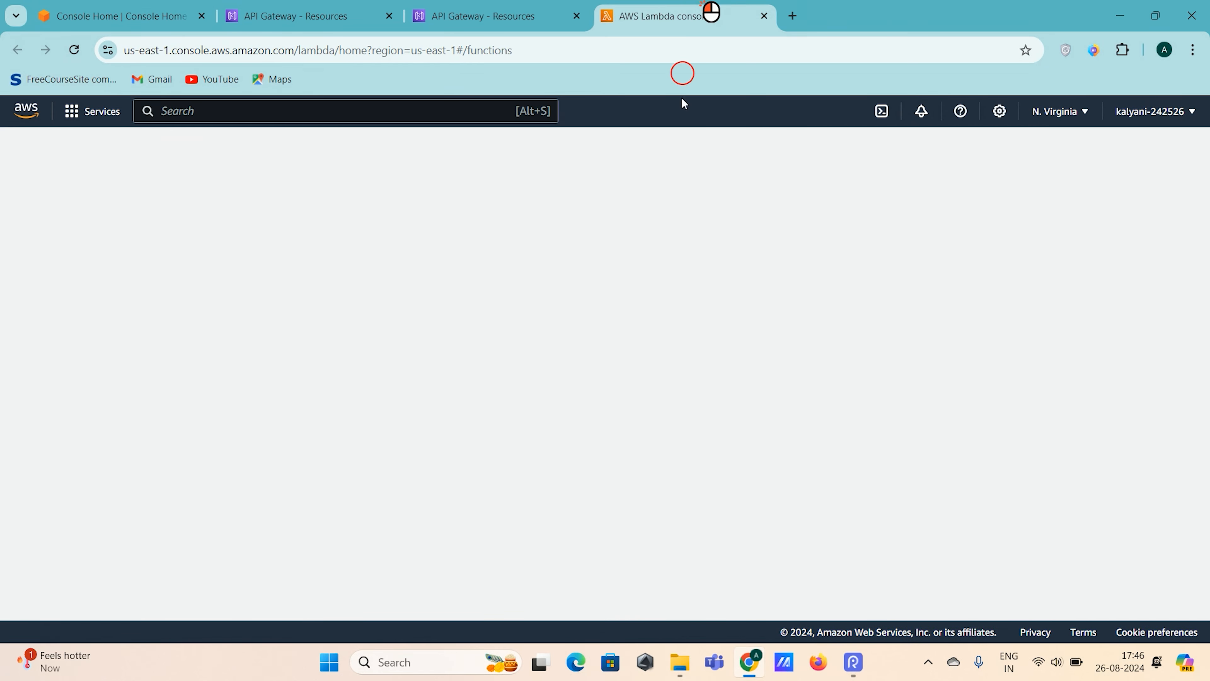
click(355, 329)
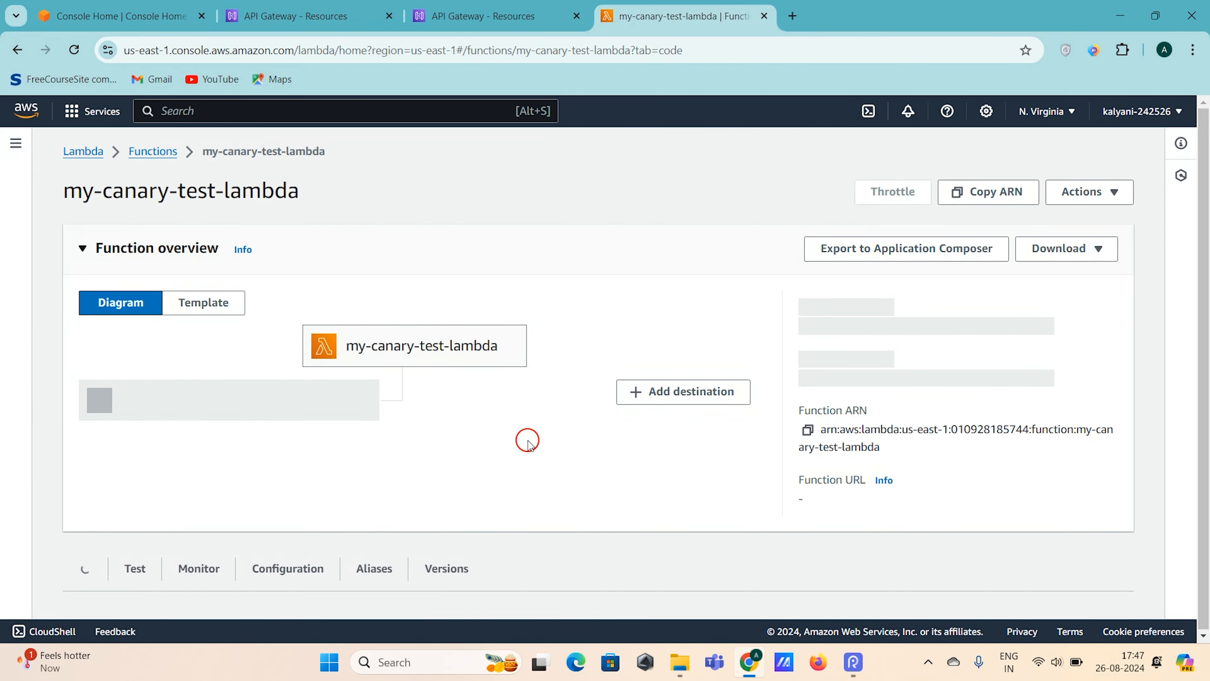
- View the lambda_function source code and check that the handler prints the event
scroll(391, 348, down, 5)
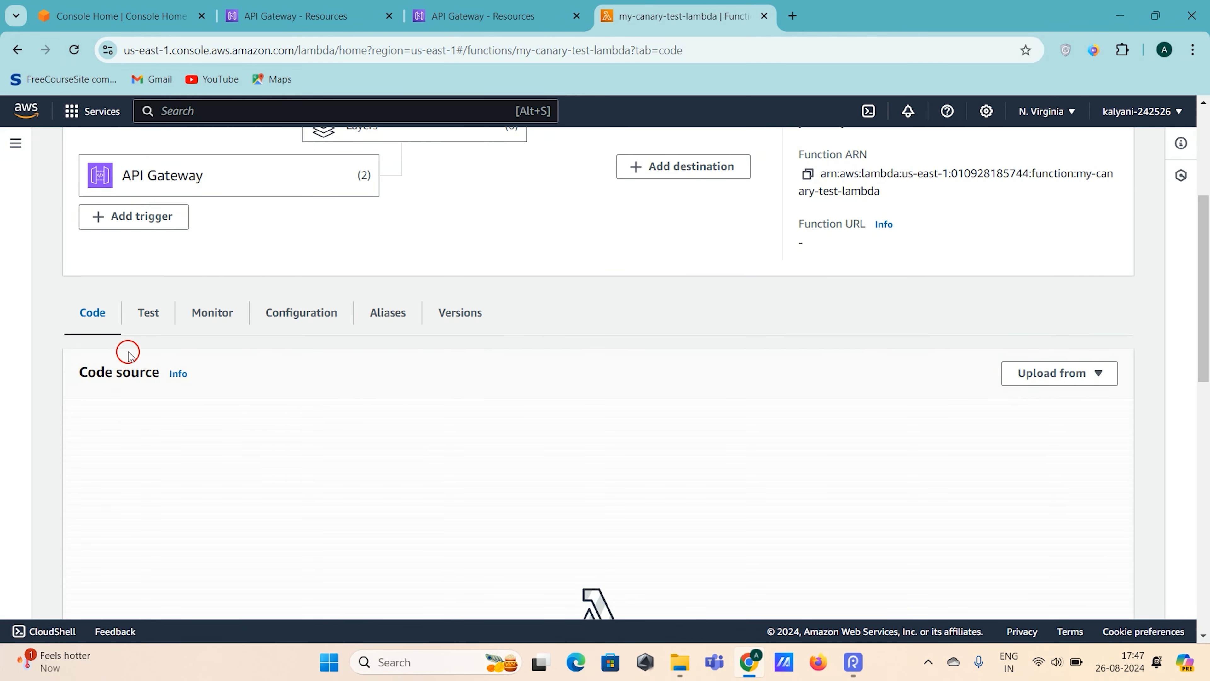
scroll(302, 395, down, 3)
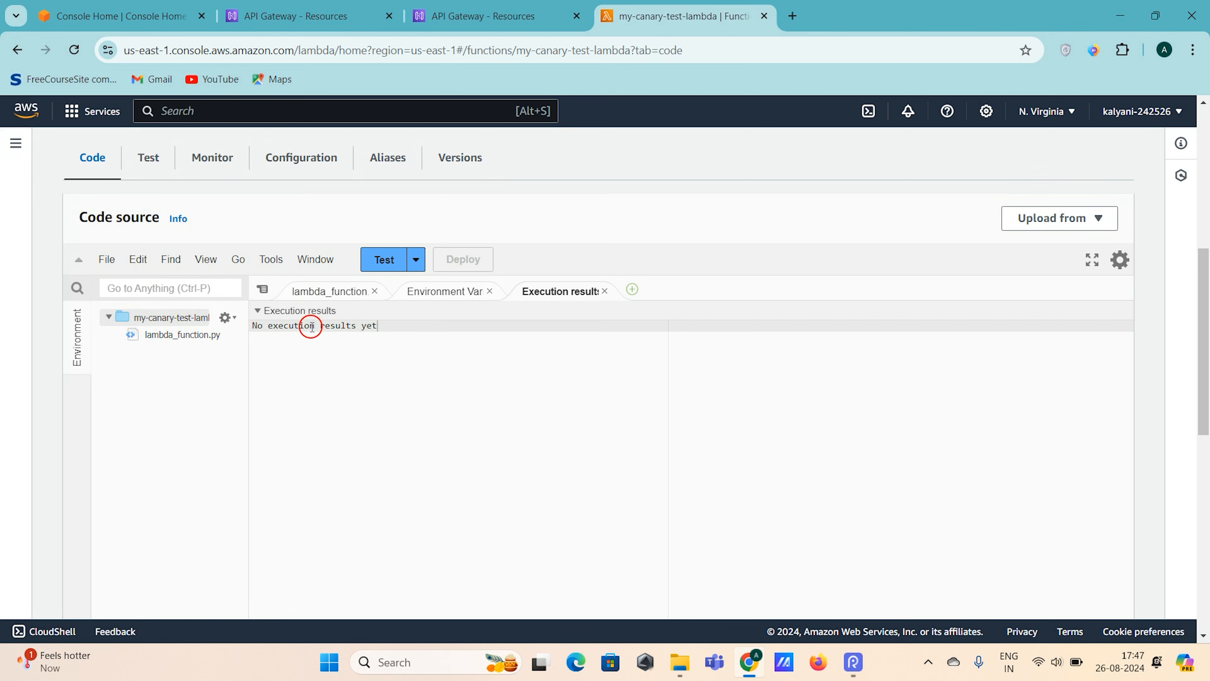
click(322, 292)
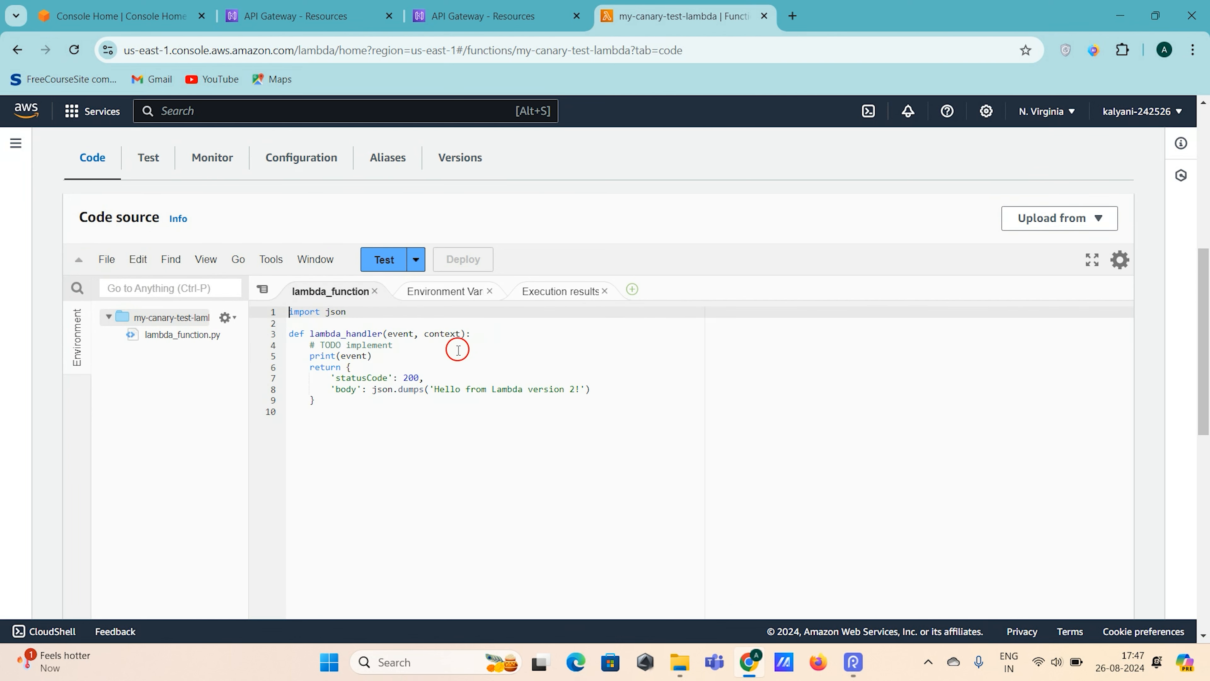
double_click(356, 355)
click(552, 365)
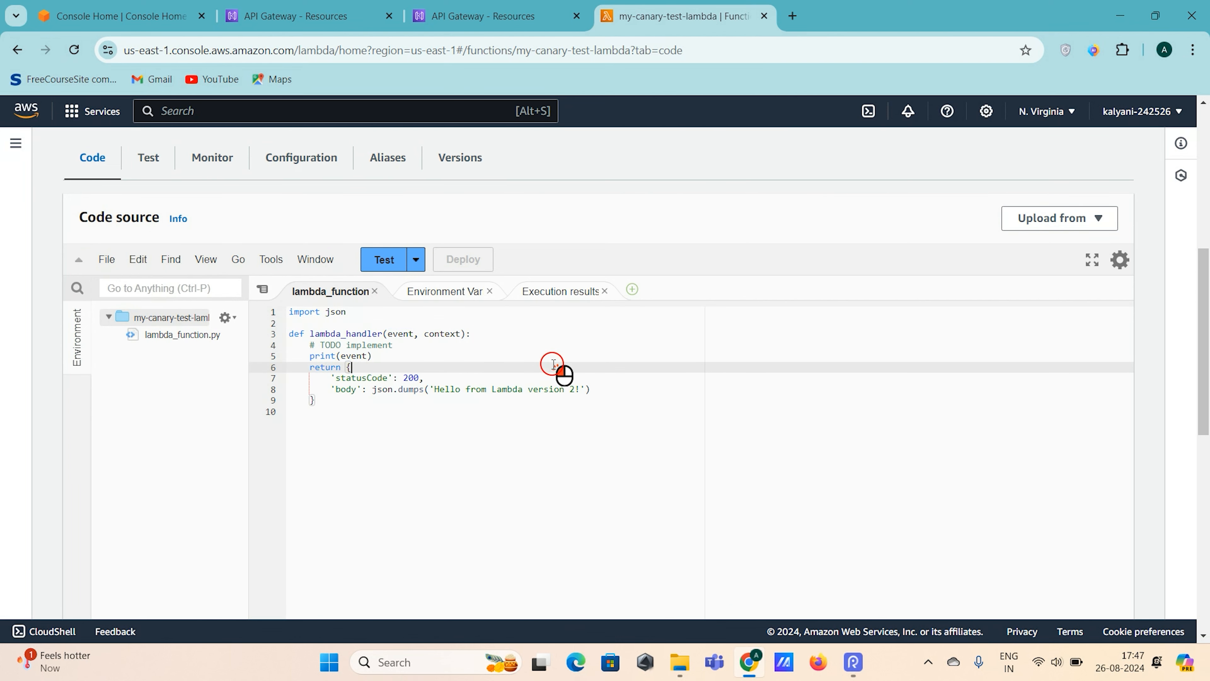
- Return to my-integration-test's resources and run a test call on the root GET method
click(473, 25)
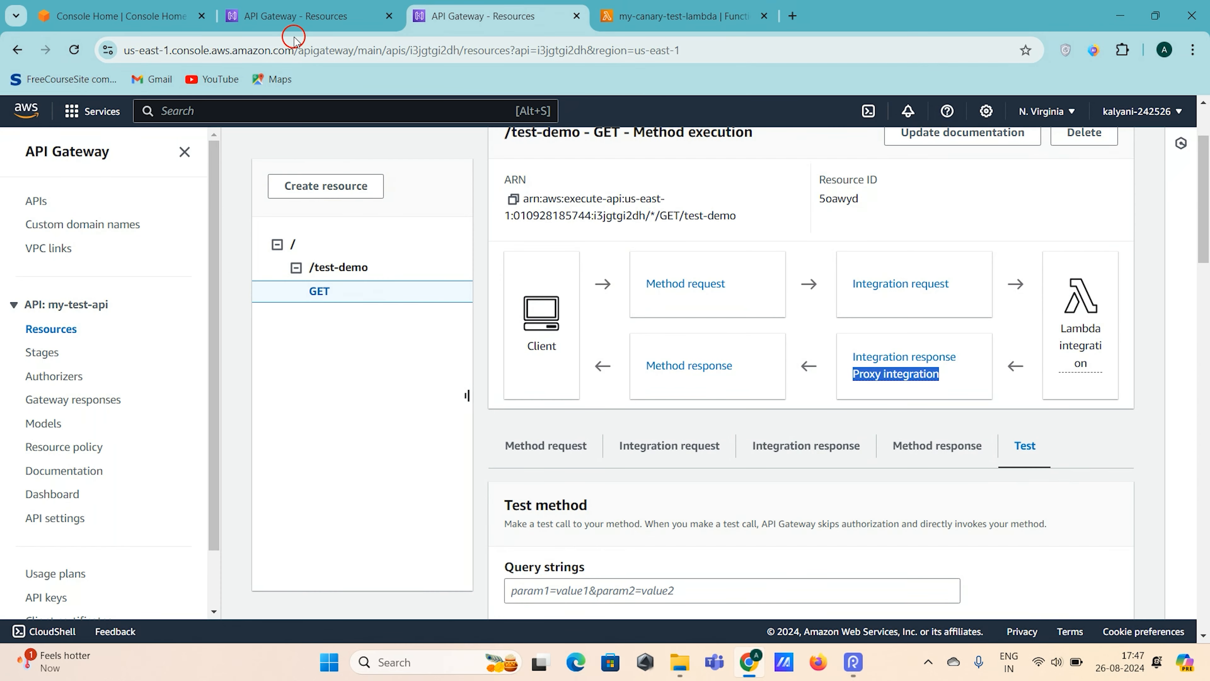
click(295, 19)
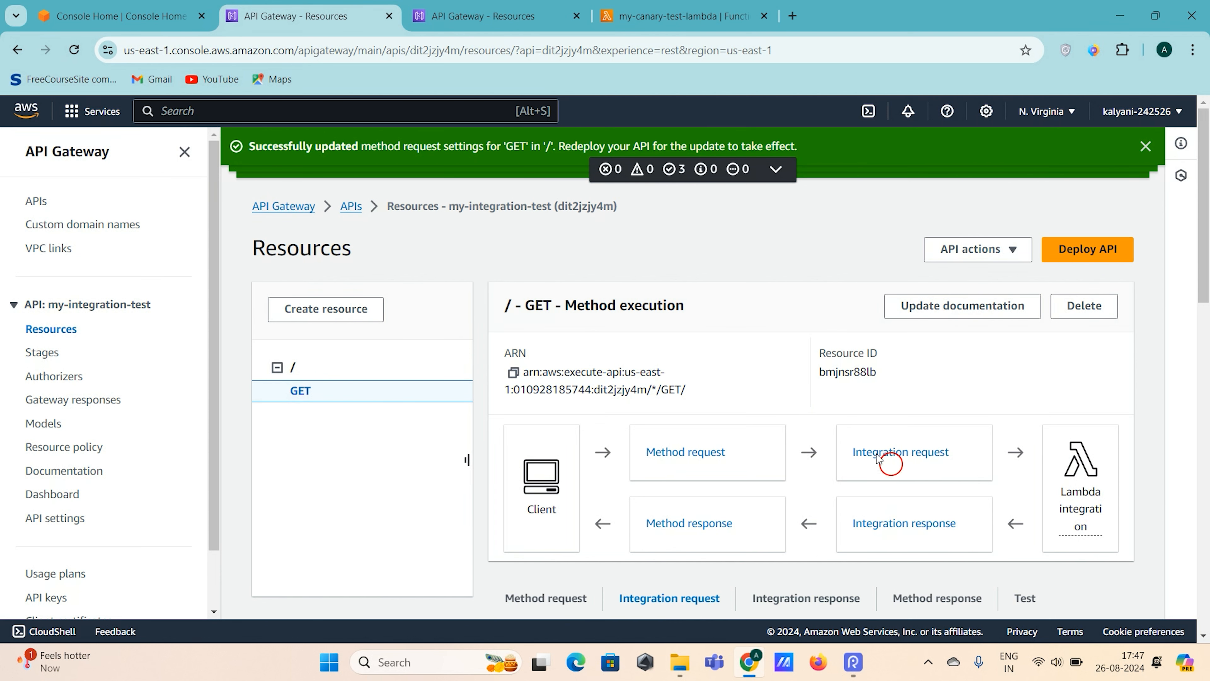
scroll(621, 489, down, 6)
scroll(673, 340, down, 1)
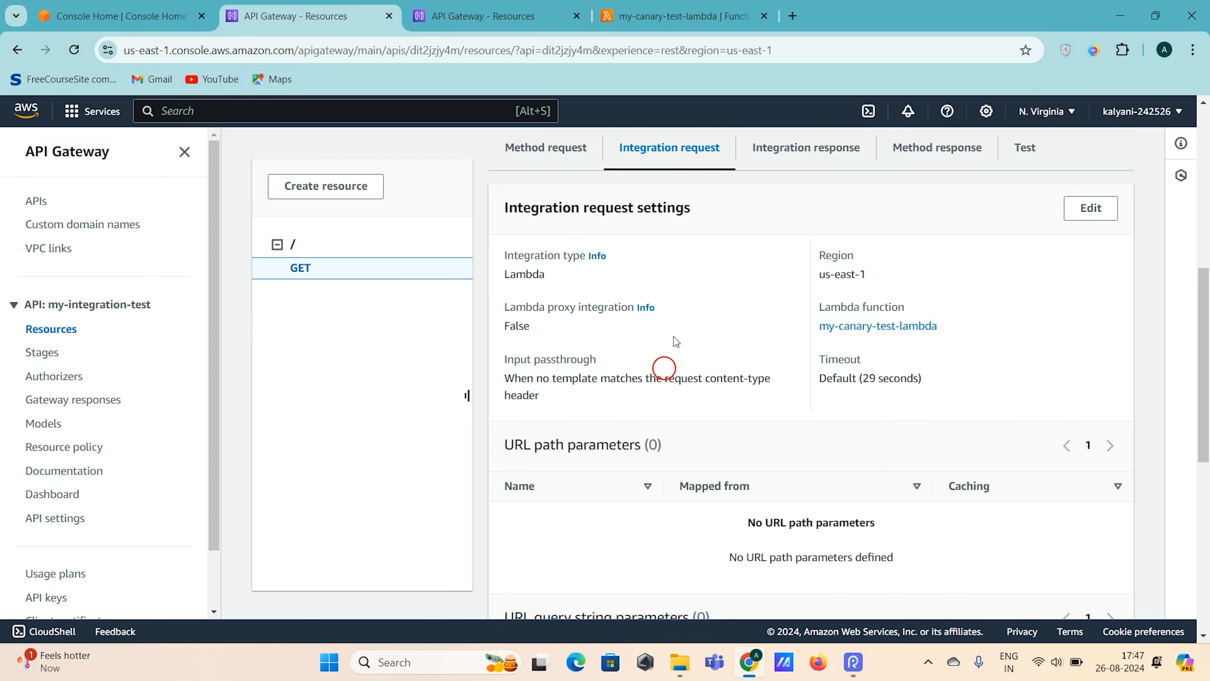
scroll(673, 336, up, 7)
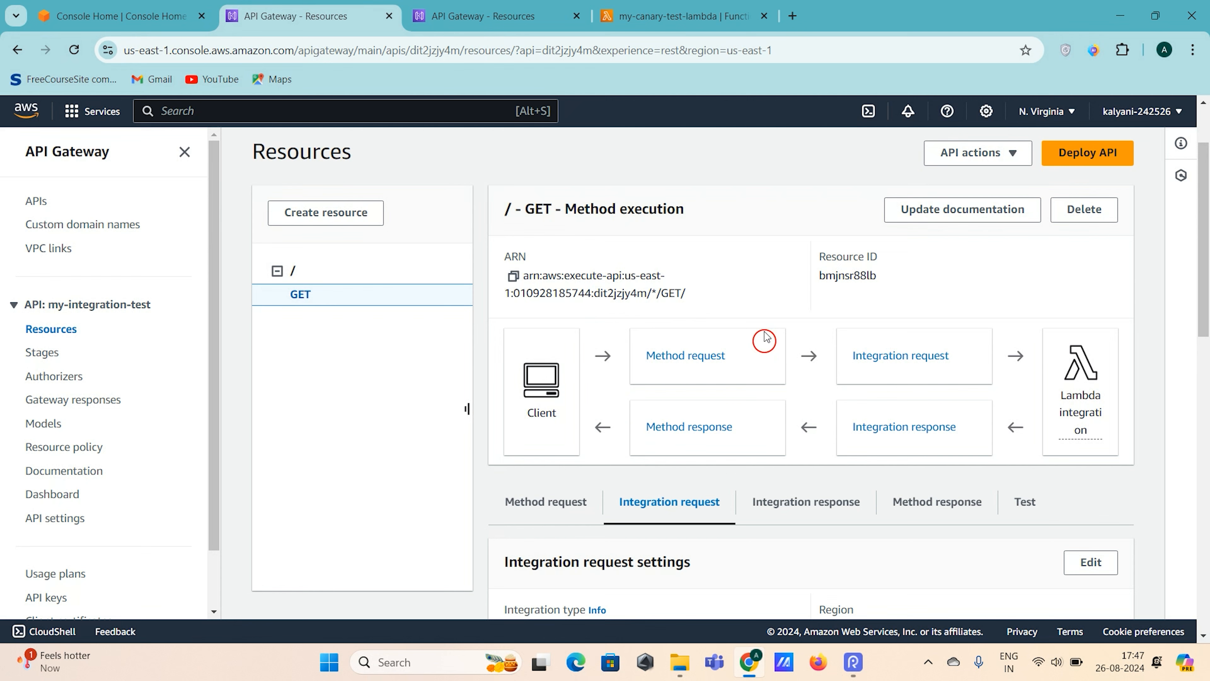
scroll(682, 344, down, 2)
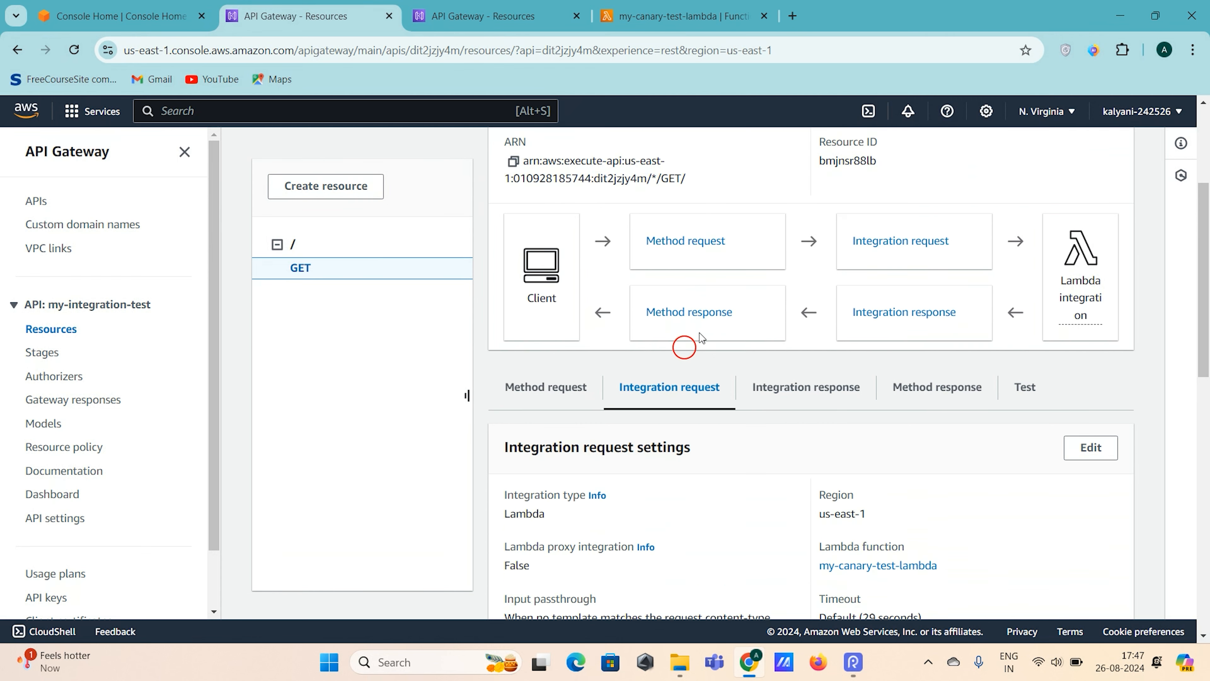
click(1031, 393)
scroll(1029, 393, down, 3)
click(538, 561)
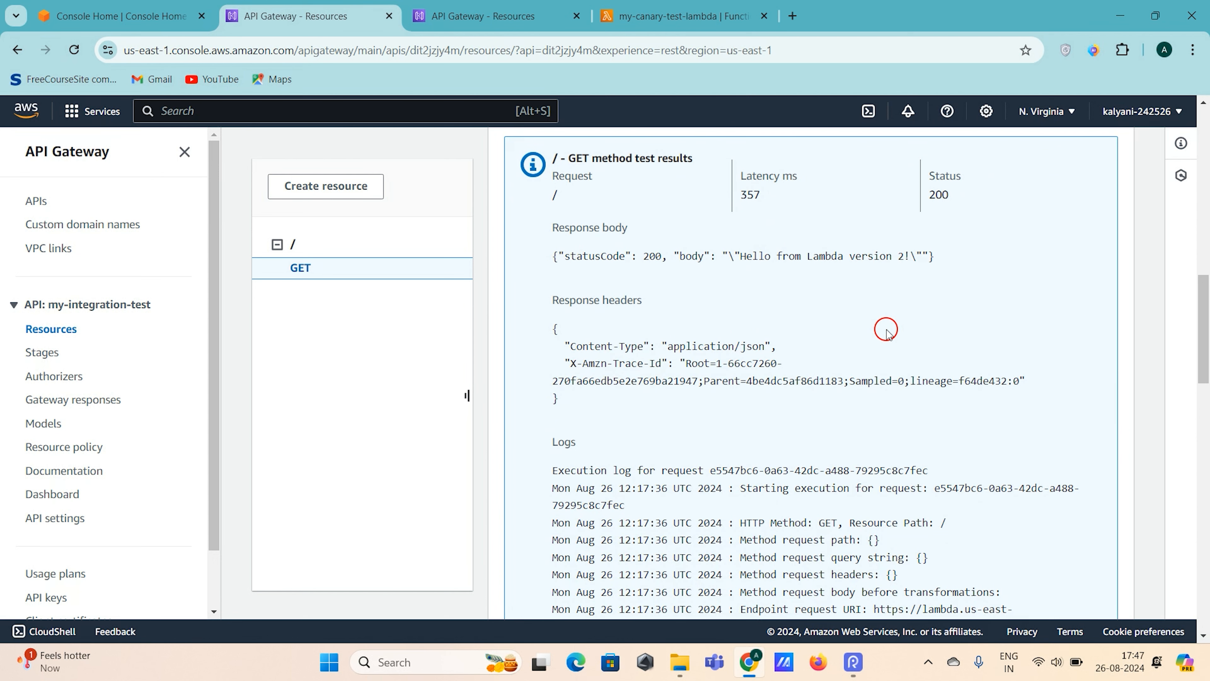
- Return to the my-canary-test-lambda function and open its monitoring view
click(619, 18)
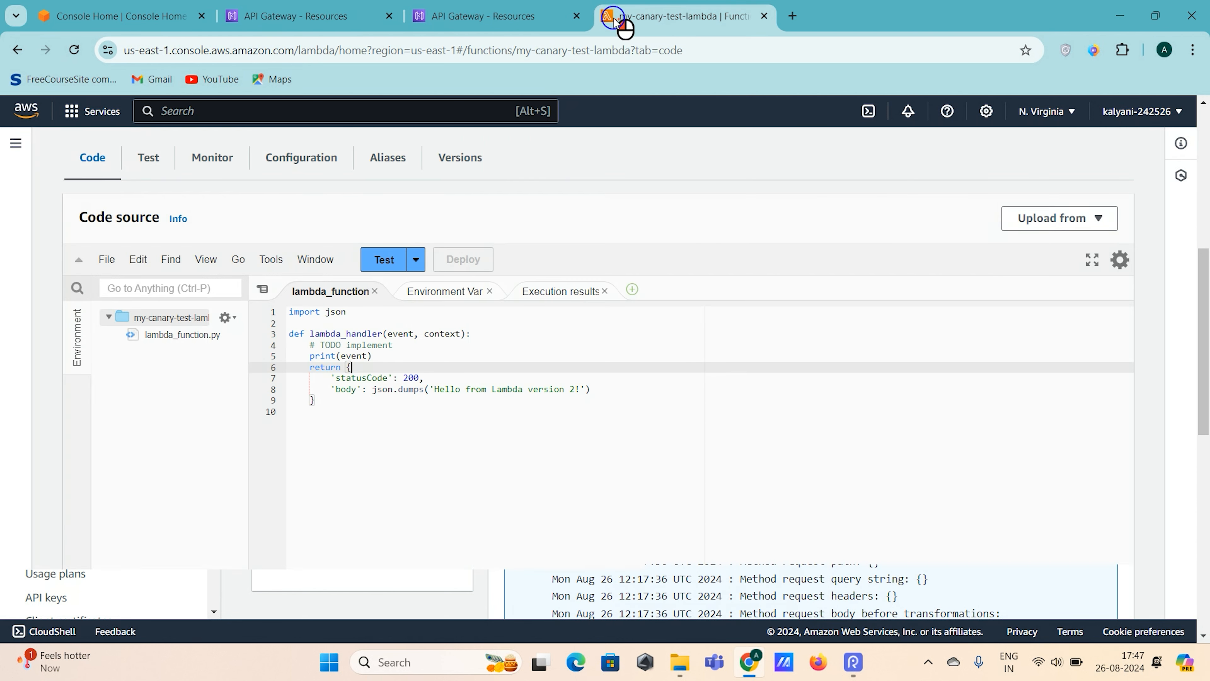
scroll(414, 371, up, 3)
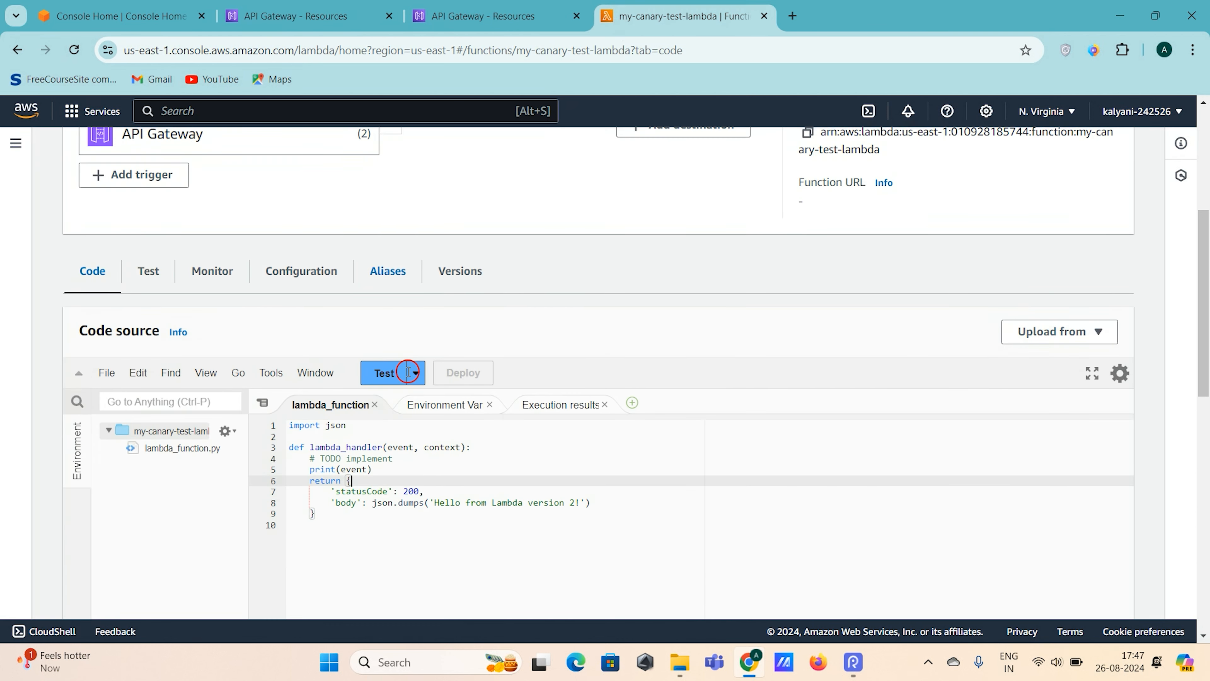
click(208, 286)
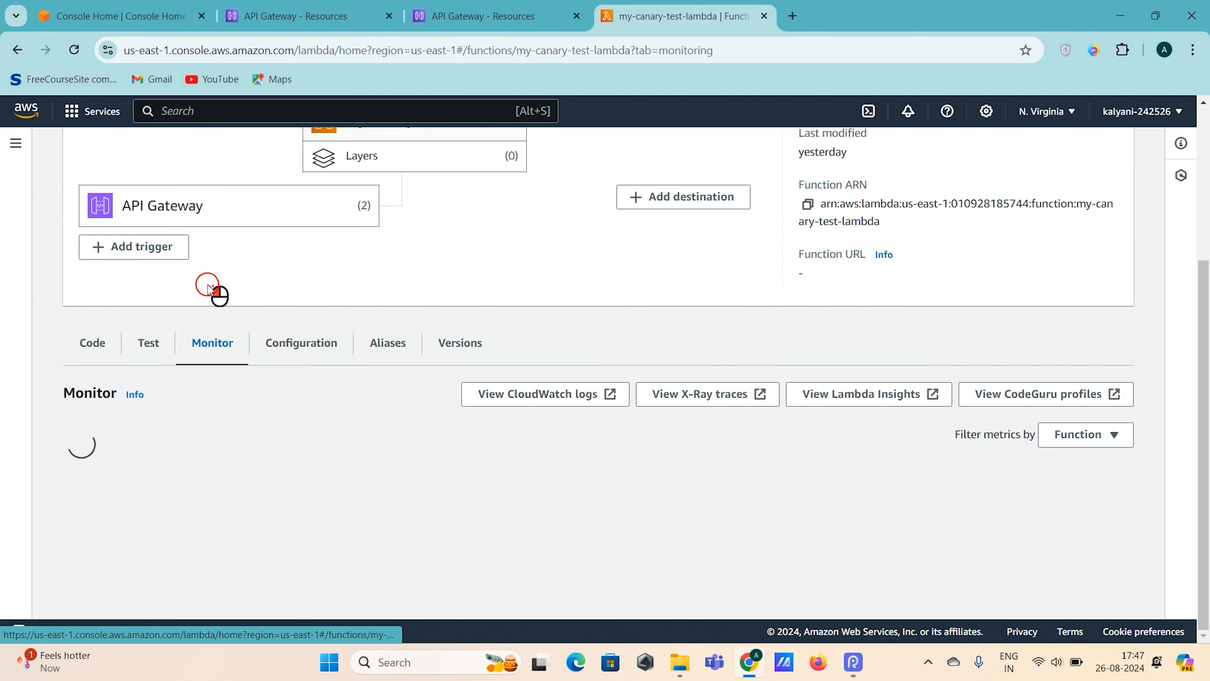
- Try to open the function's CloudWatch logs, look over the CloudWatch overview page, and return to the Lambda function
click(505, 402)
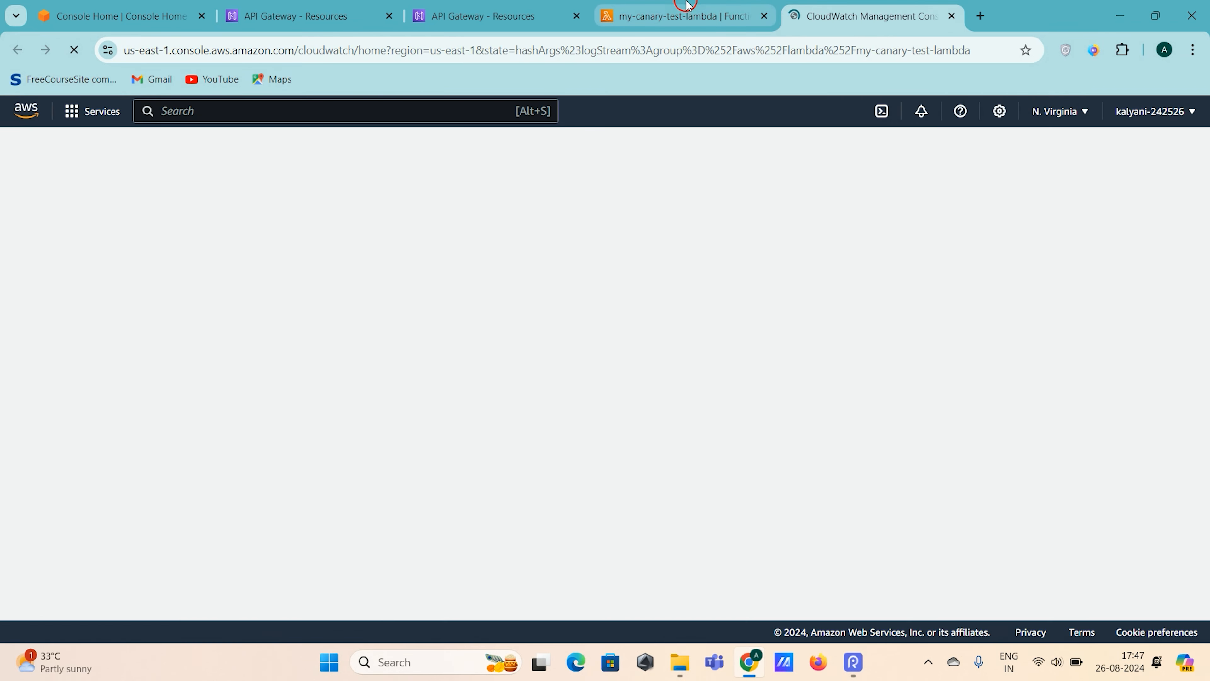
click(683, 18)
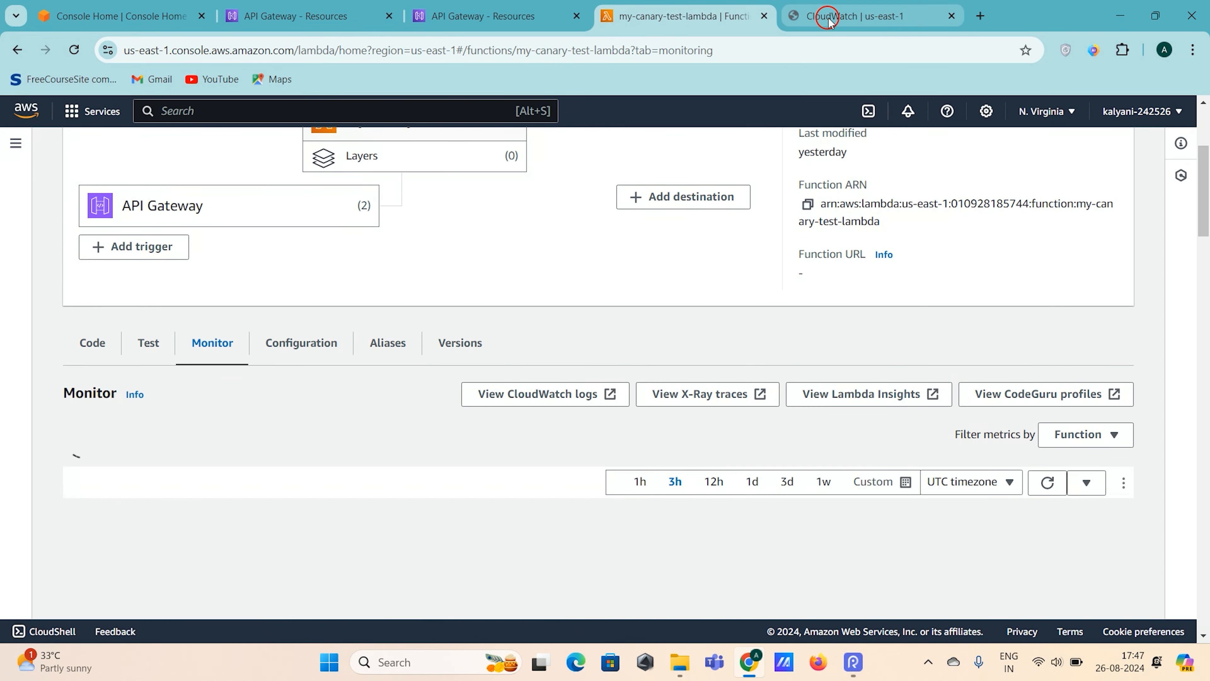
click(829, 18)
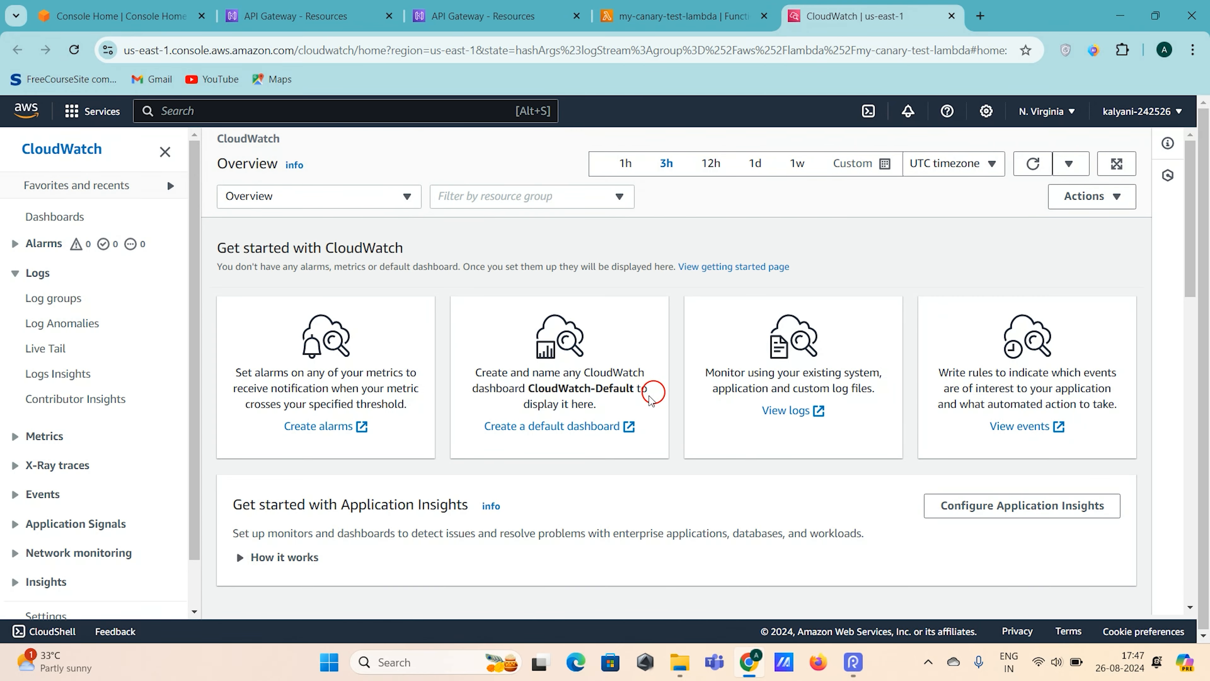
scroll(651, 398, down, 3)
scroll(651, 398, up, 3)
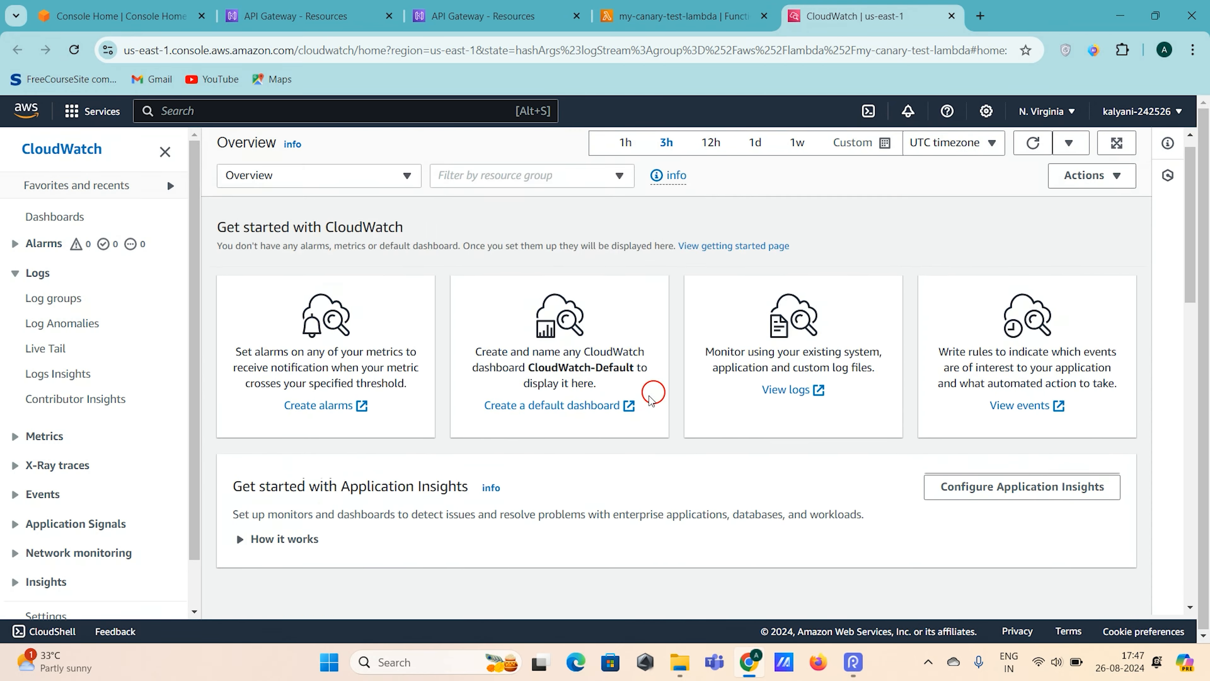
scroll(652, 398, down, 10)
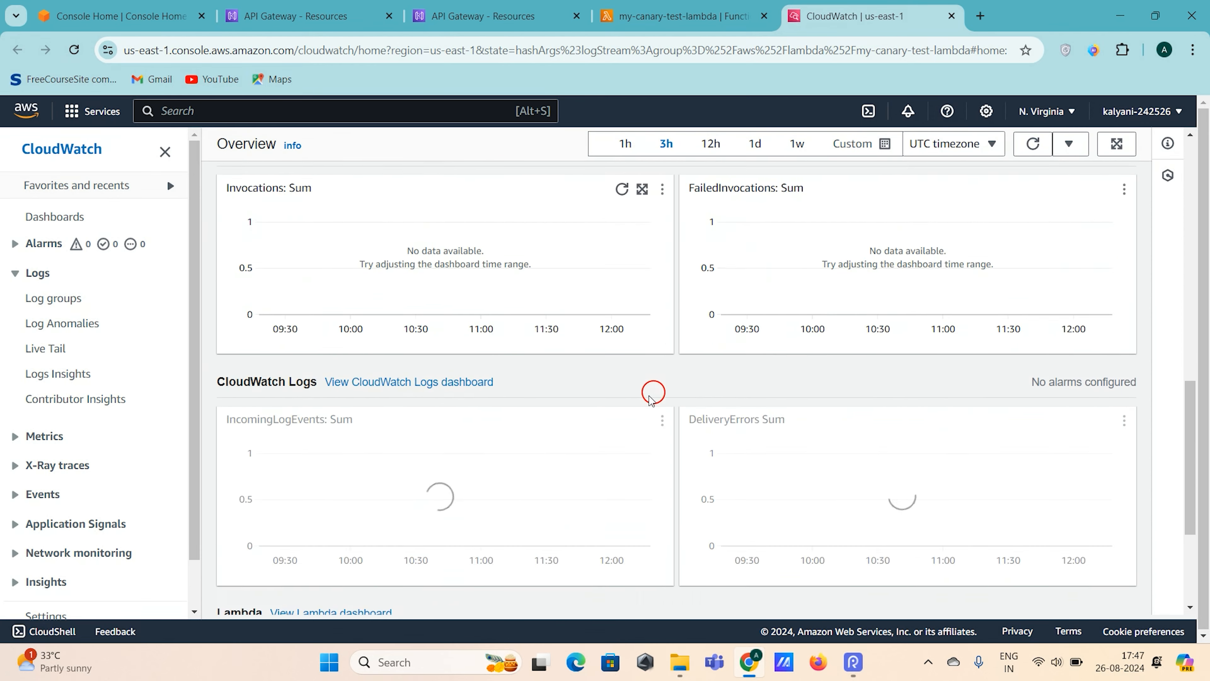
scroll(651, 398, up, 10)
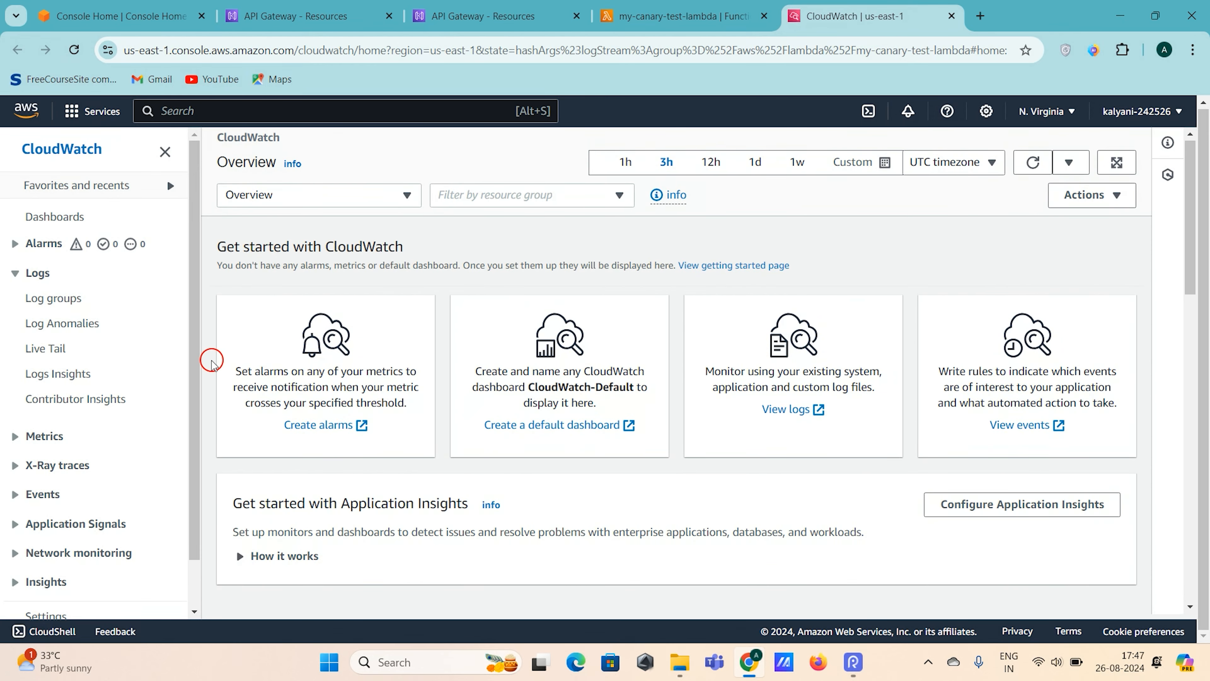
click(681, 16)
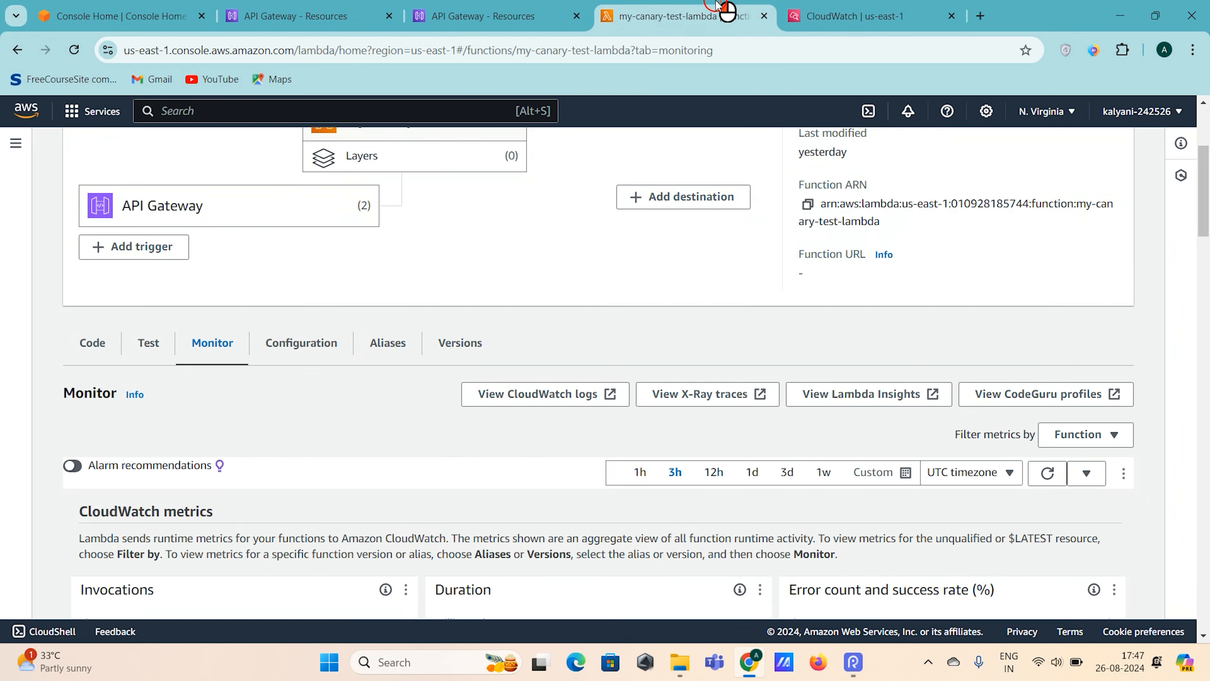
- Open the function's CloudWatch log group and its most recent log stream
click(558, 401)
click(1013, 17)
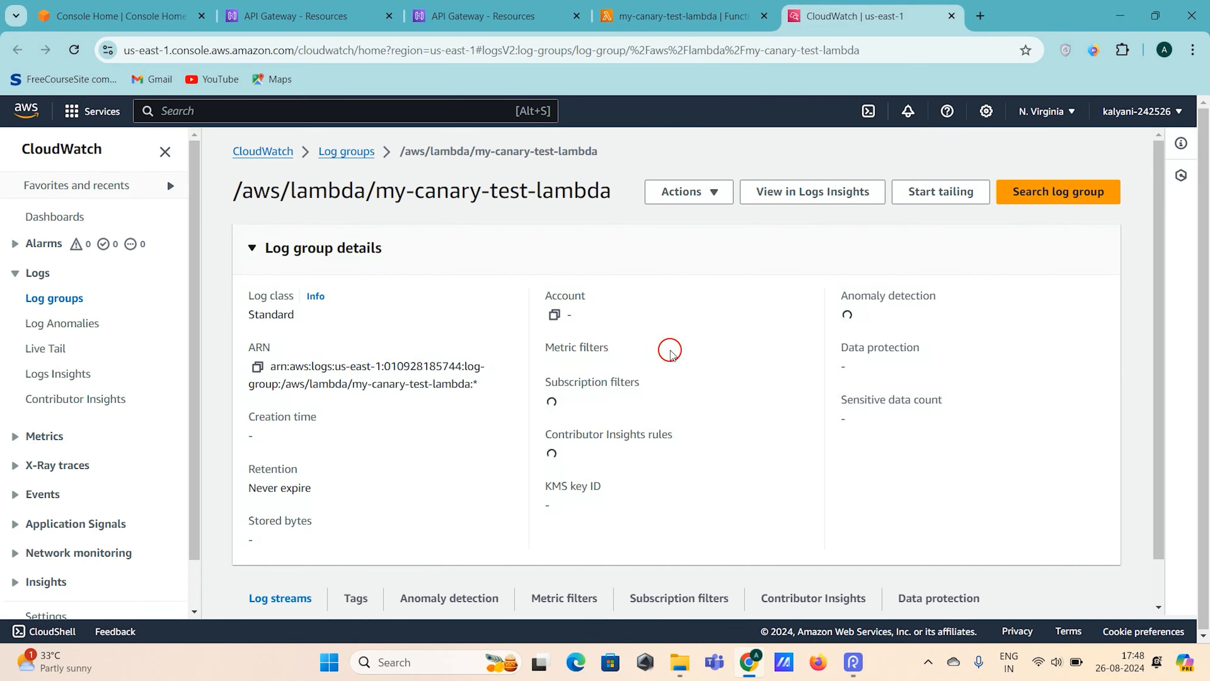
scroll(513, 299, down, 8)
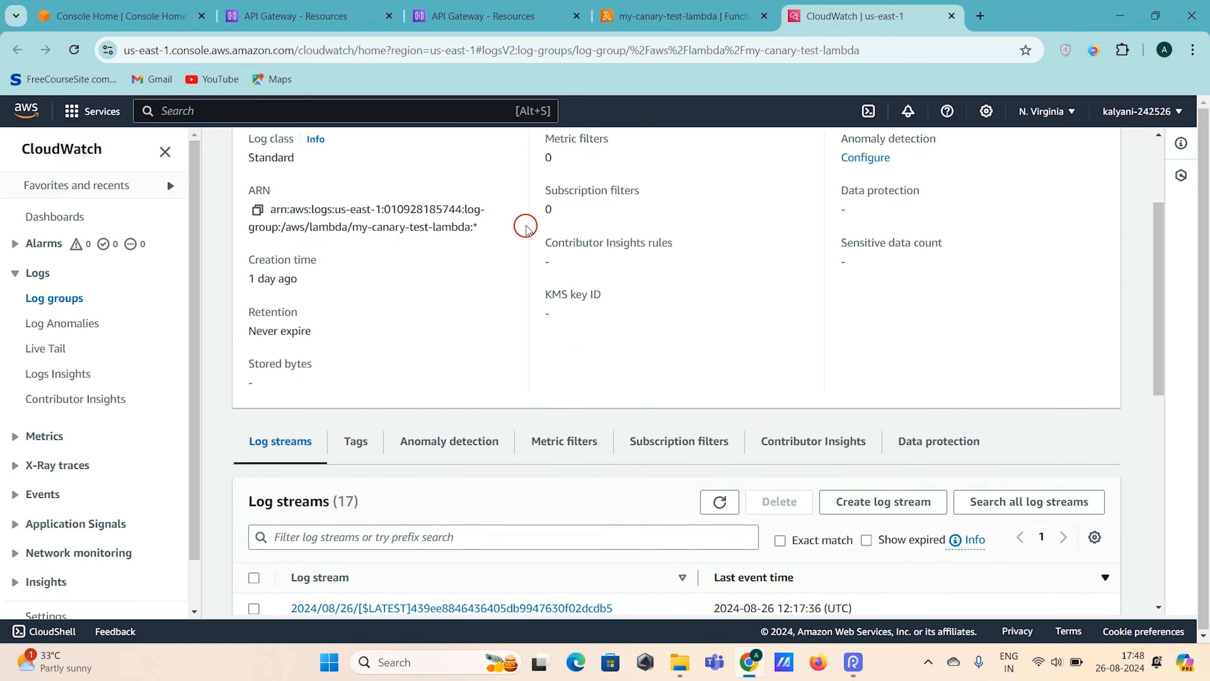
click(478, 367)
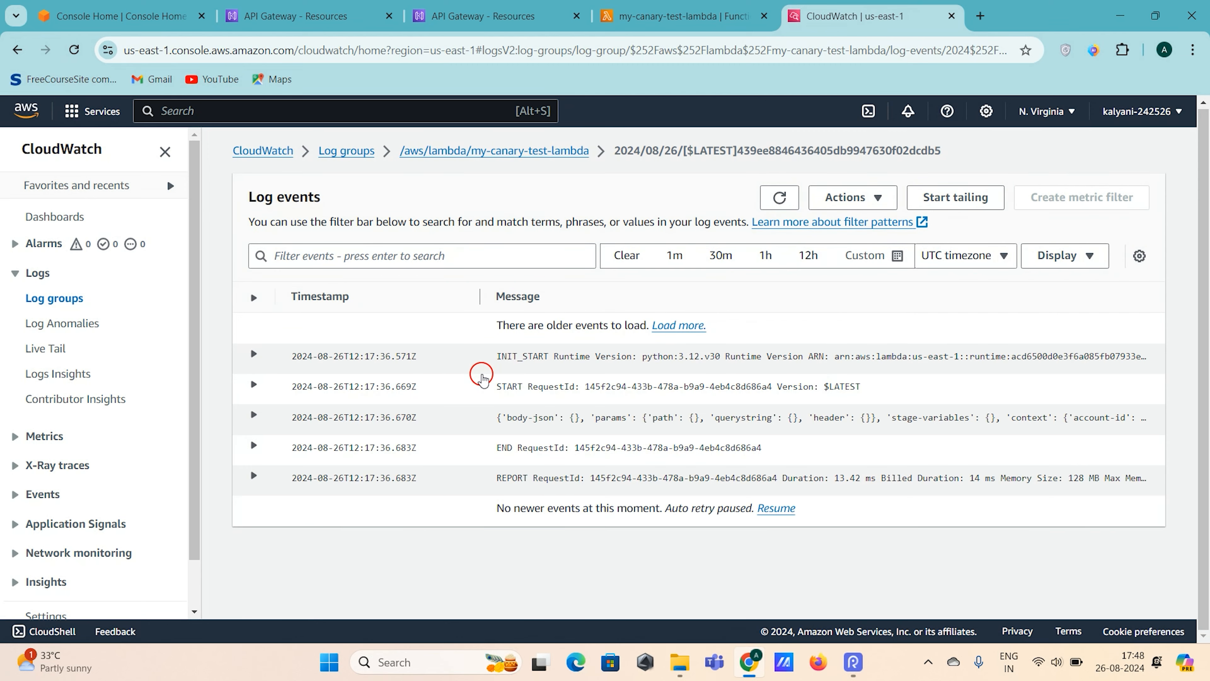
- Expand the logged event message and examine its body-json, params, path, querystring and context fields
click(524, 418)
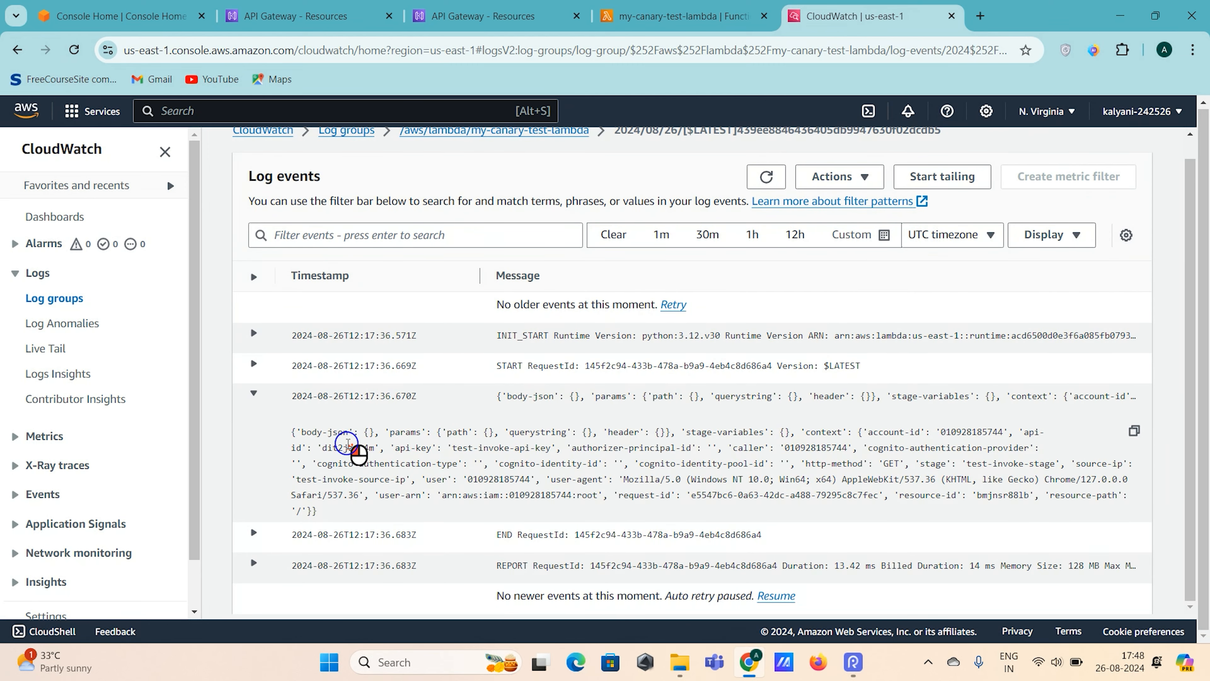
drag(303, 435, 337, 434)
double_click(404, 434)
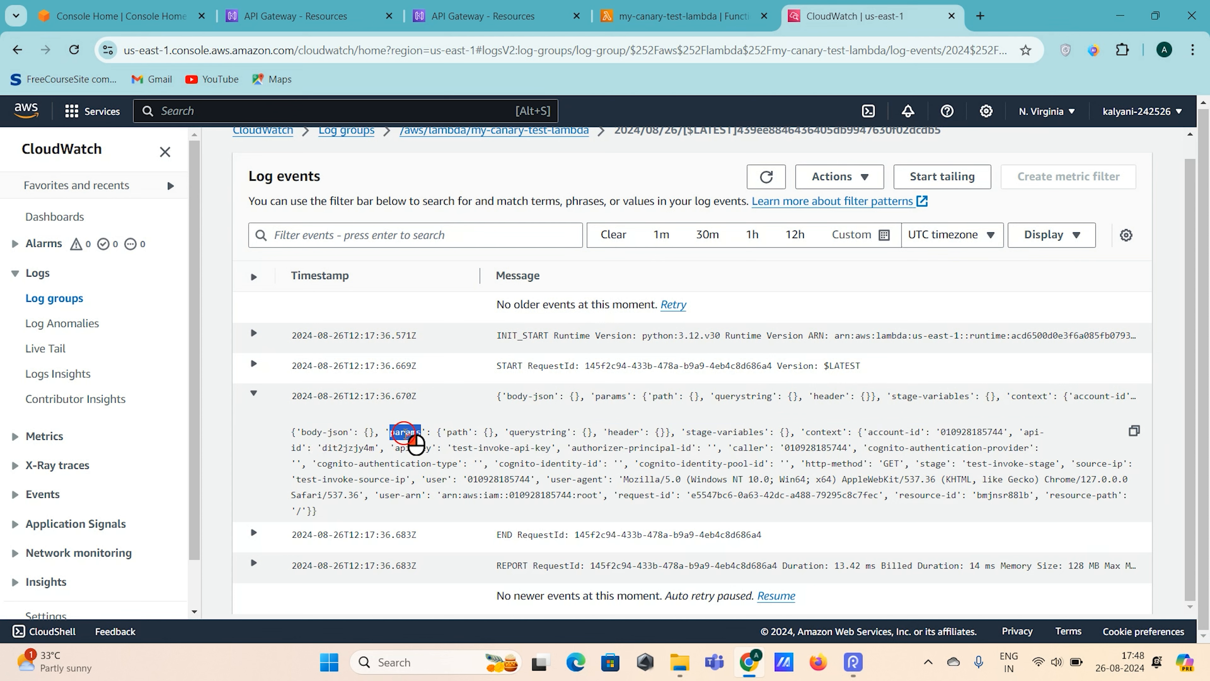
double_click(462, 434)
click(551, 433)
double_click(551, 434)
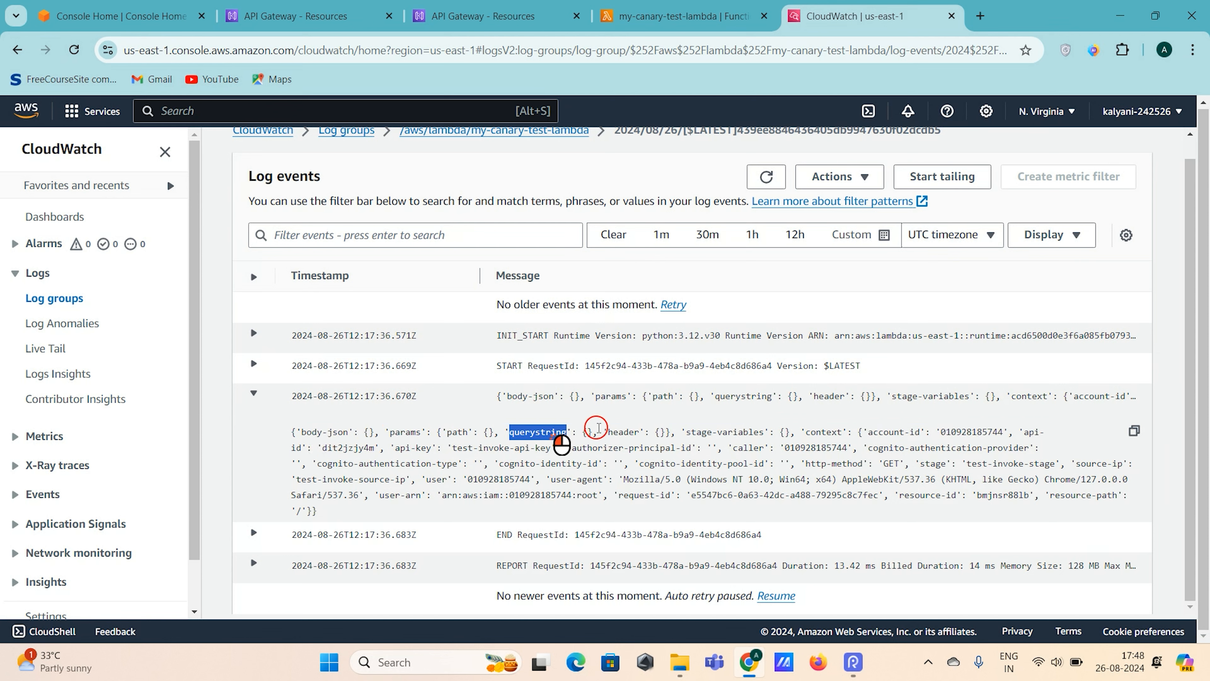
click(296, 434)
drag(297, 434, 307, 517)
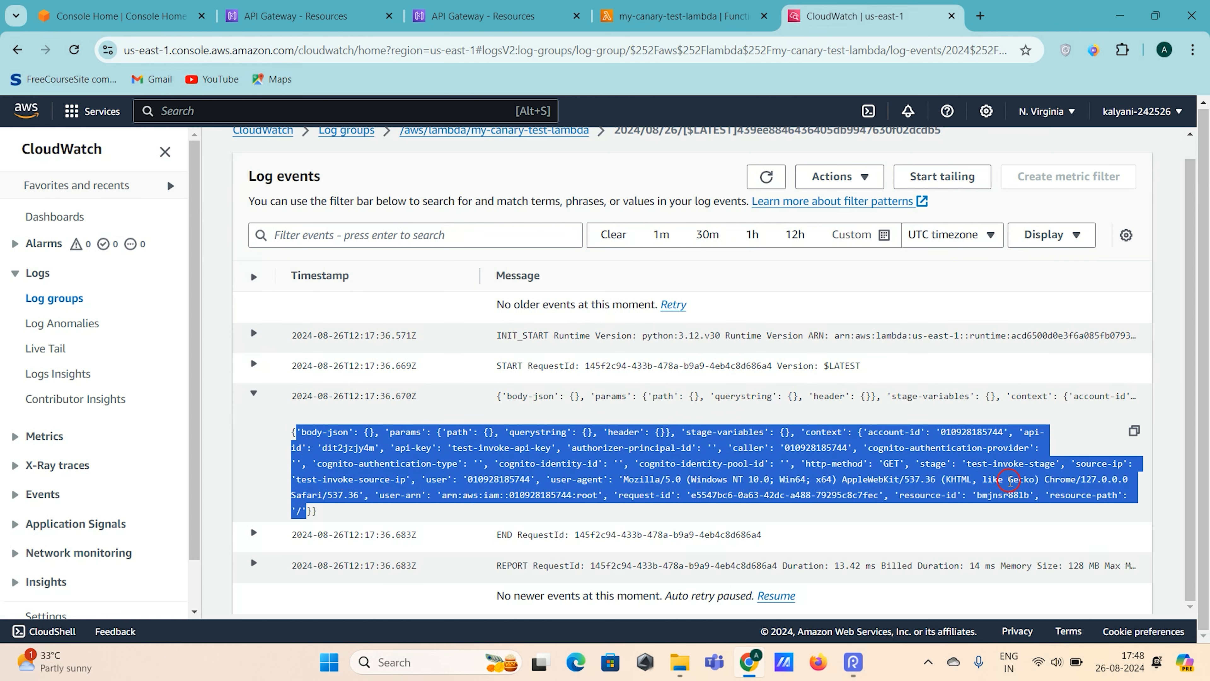
click(945, 489)
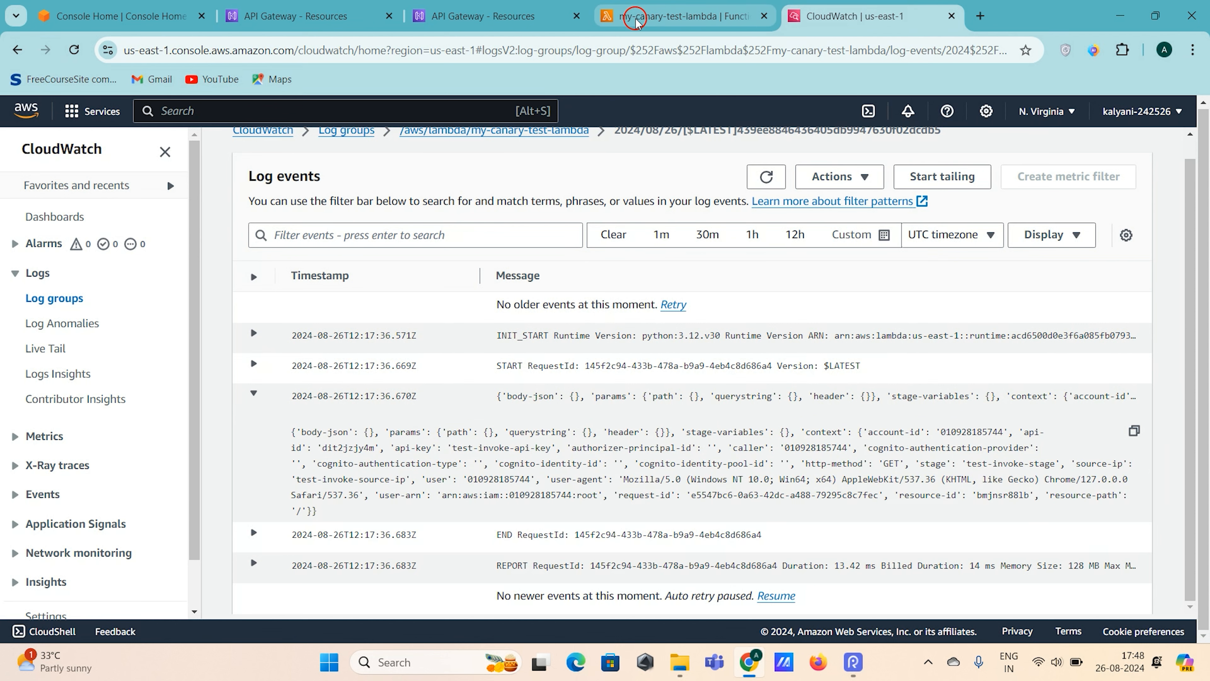
- Return to my-integration-test's root GET method and view its integration request settings
click(482, 15)
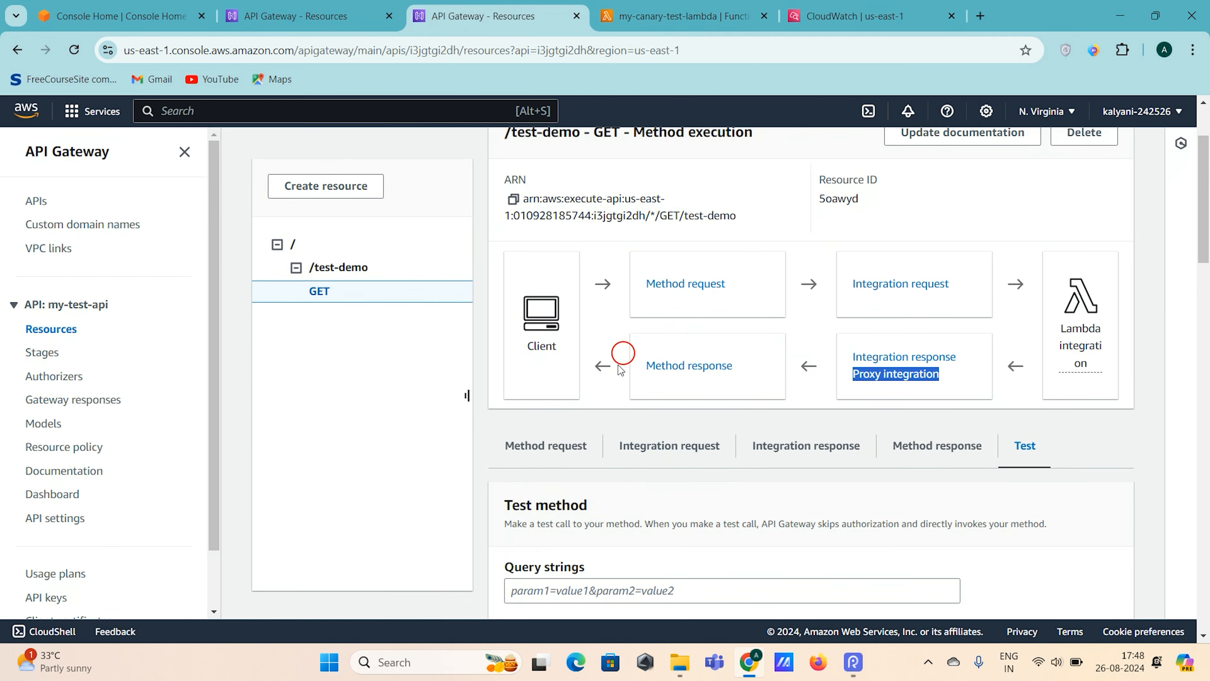
click(316, 13)
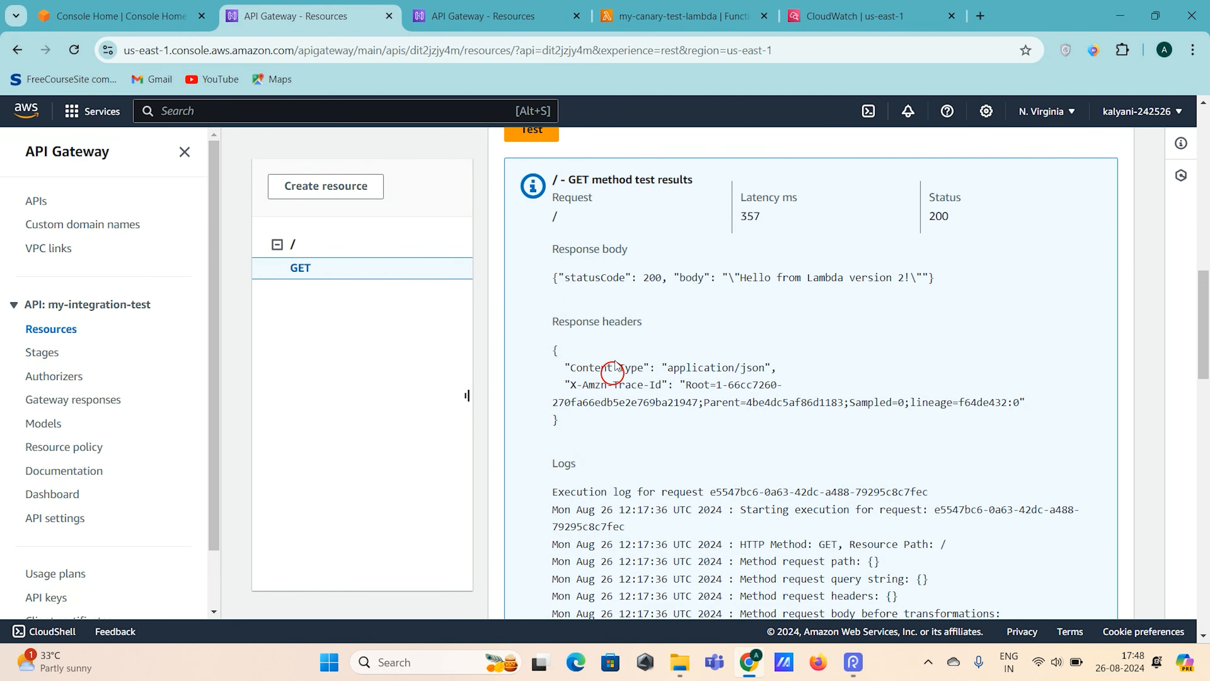
scroll(615, 368, up, 10)
click(883, 232)
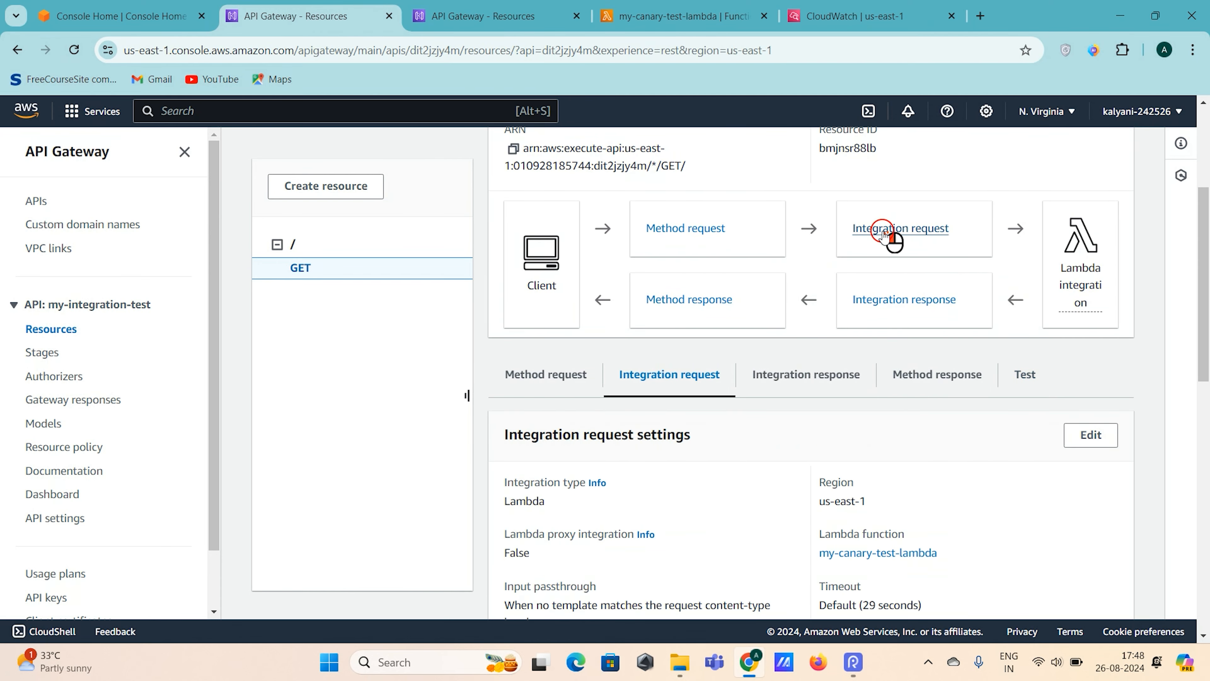
scroll(693, 477, down, 2)
scroll(692, 469, up, 3)
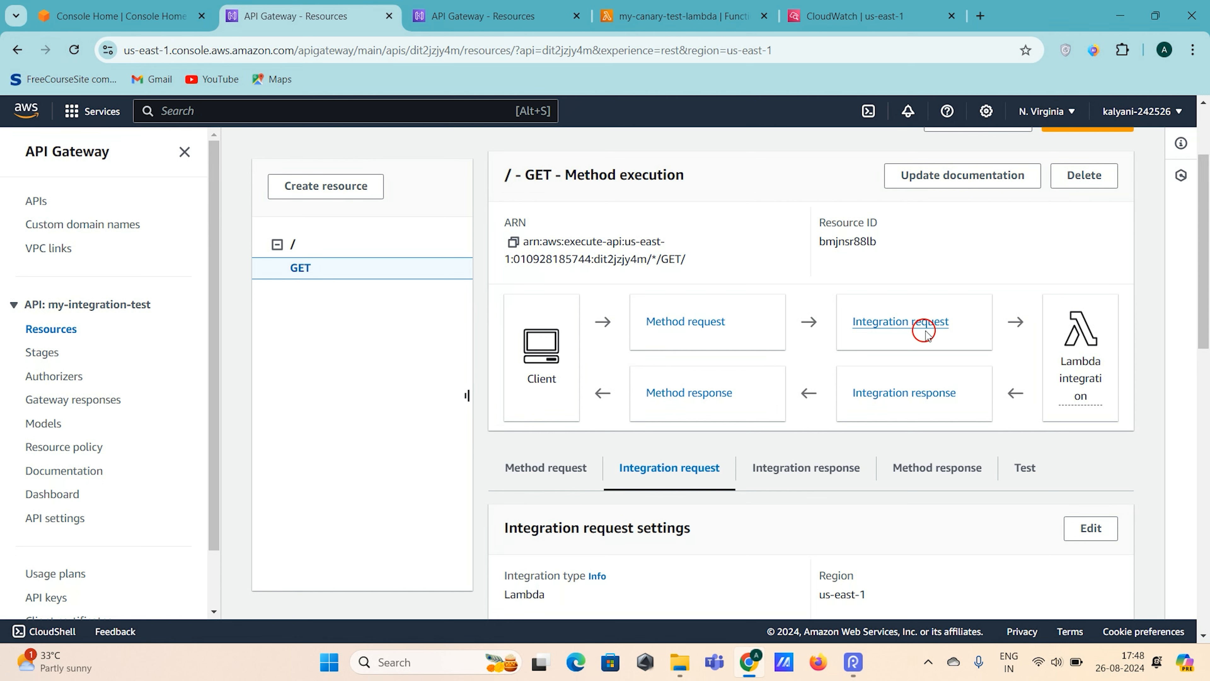
- View the GET method's default integration response with its header mappings and mapping templates
click(941, 394)
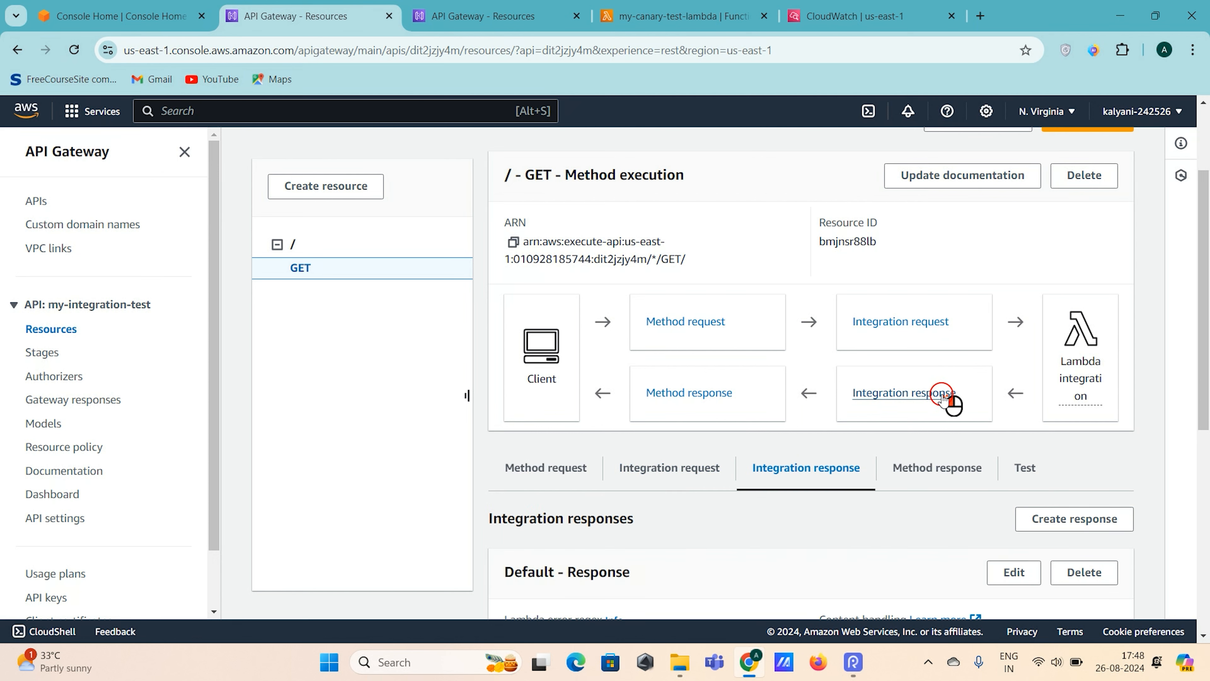
scroll(942, 395, down, 3)
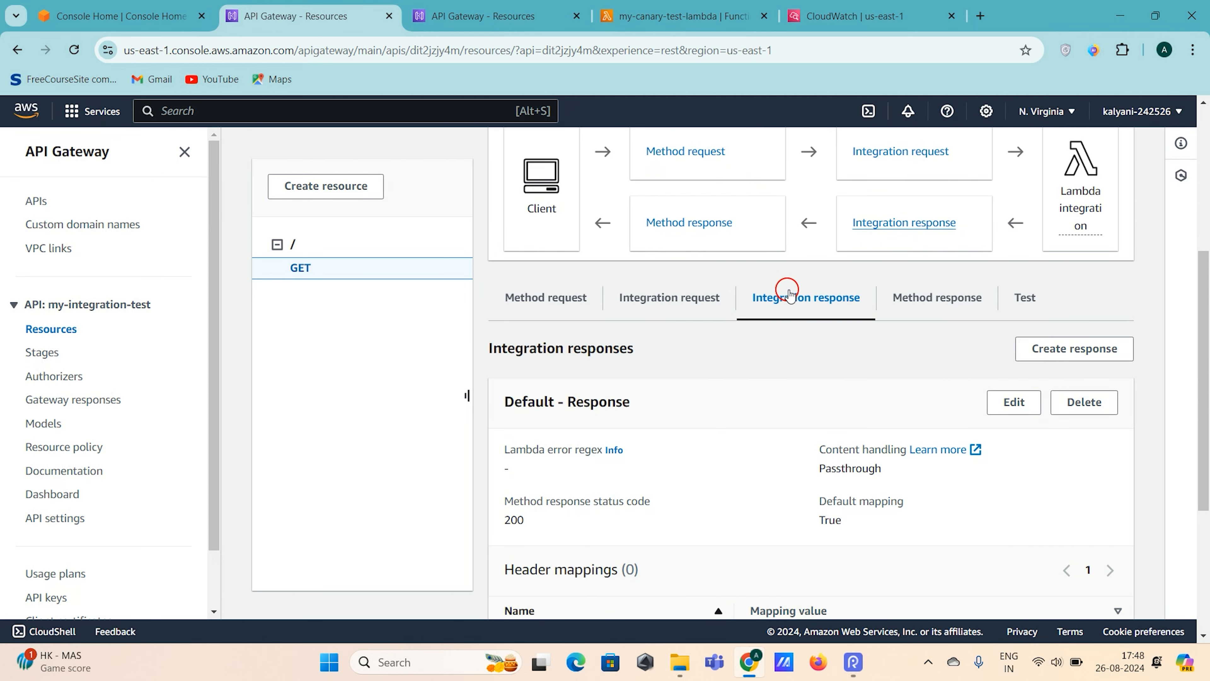
scroll(810, 381, down, 5)
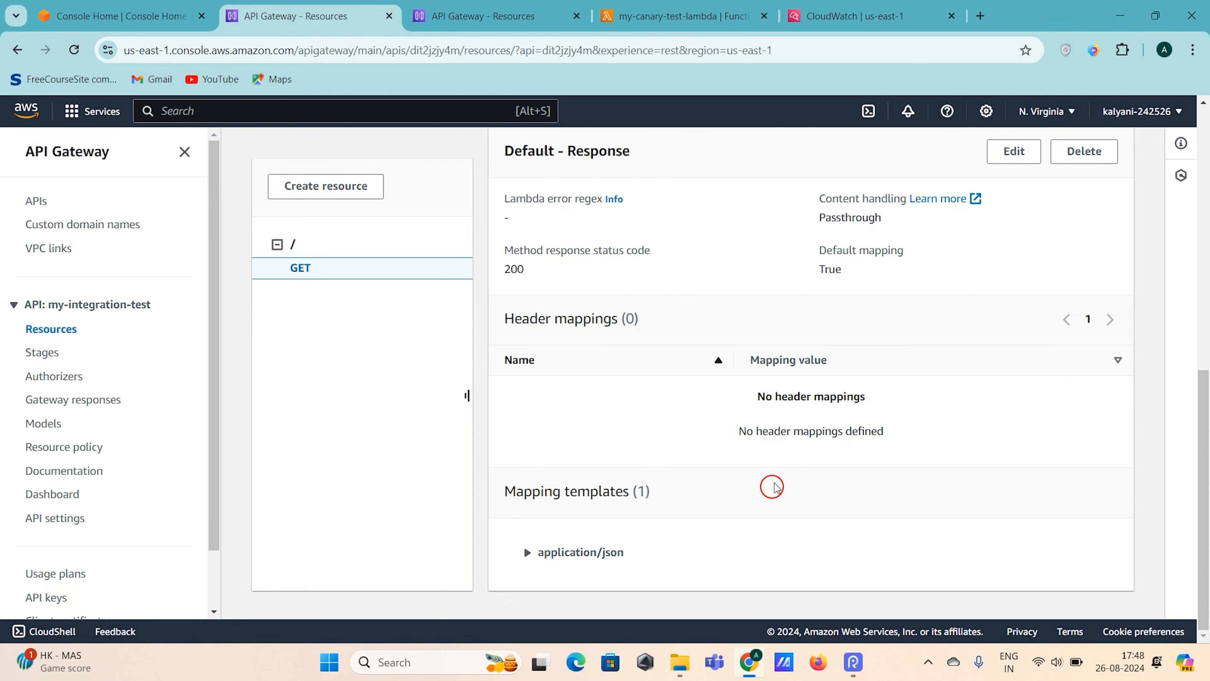
scroll(771, 486, up, 8)
scroll(772, 486, down, 4)
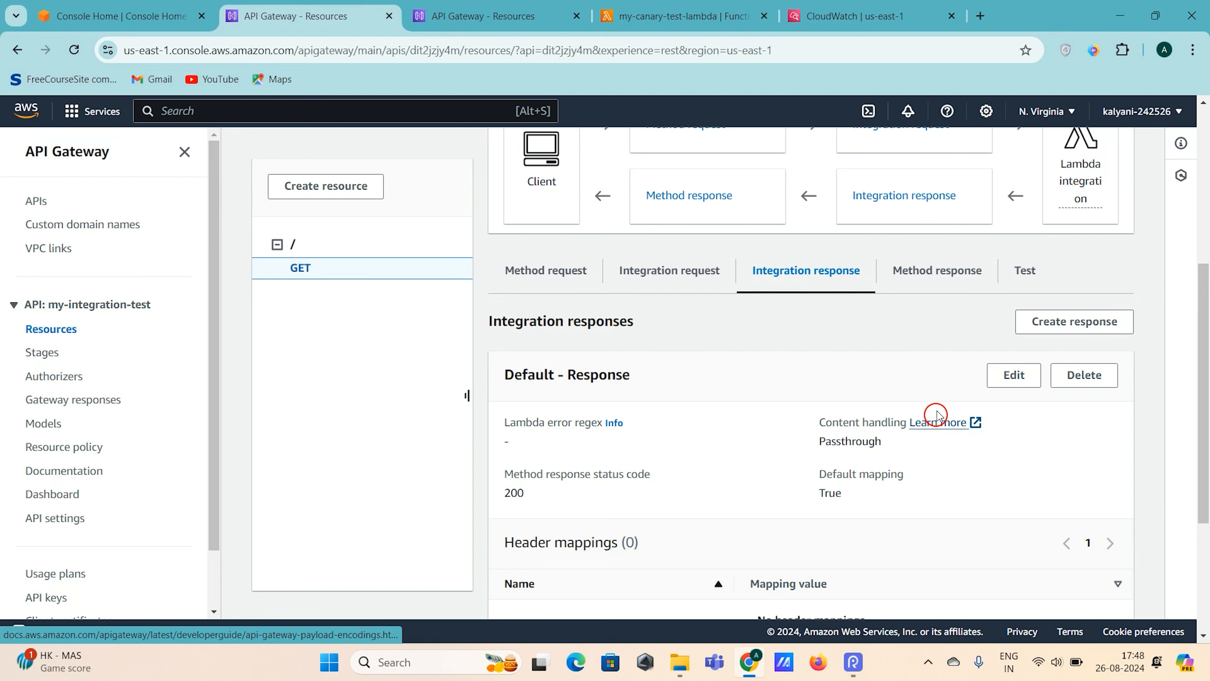
- Edit the default integration response and generate a Method request passthrough template for its application/json mapping
click(1015, 377)
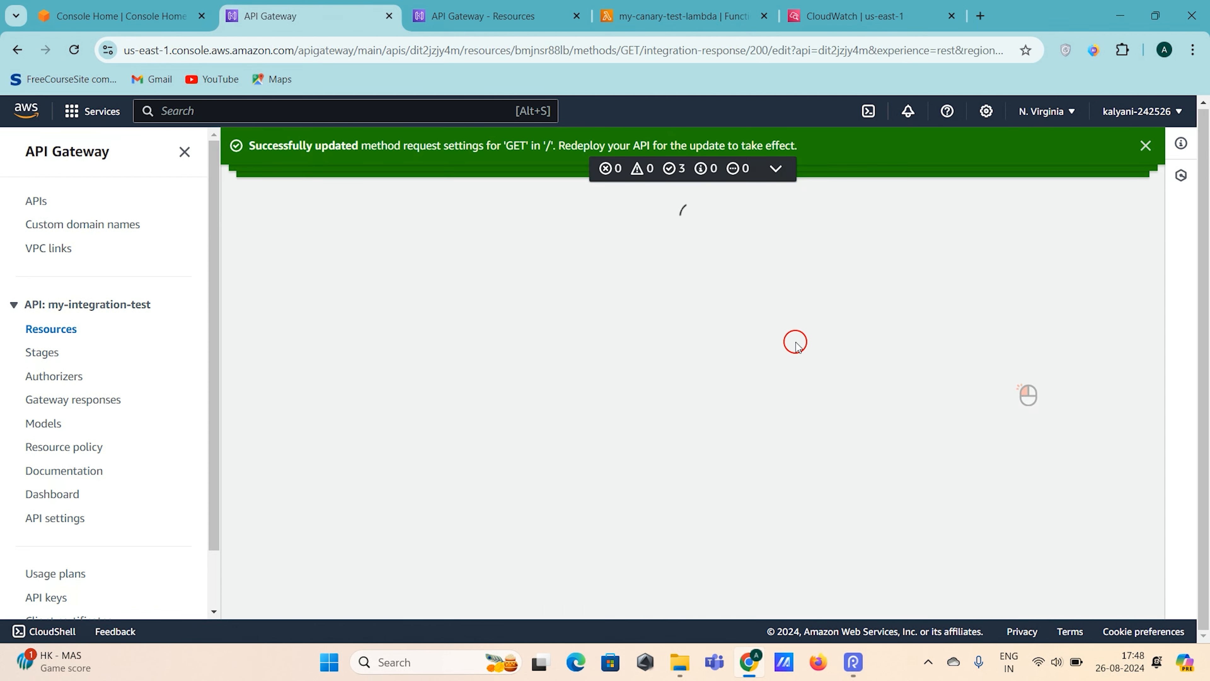
scroll(567, 338, down, 3)
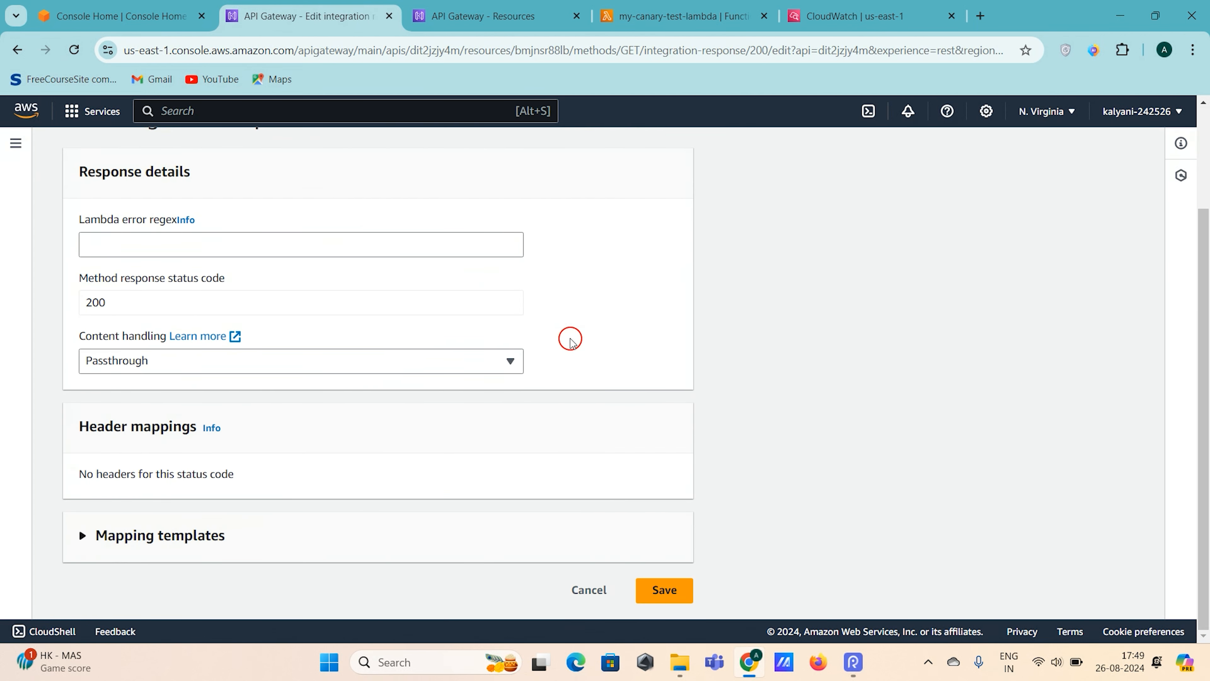
click(138, 535)
scroll(262, 410, down, 5)
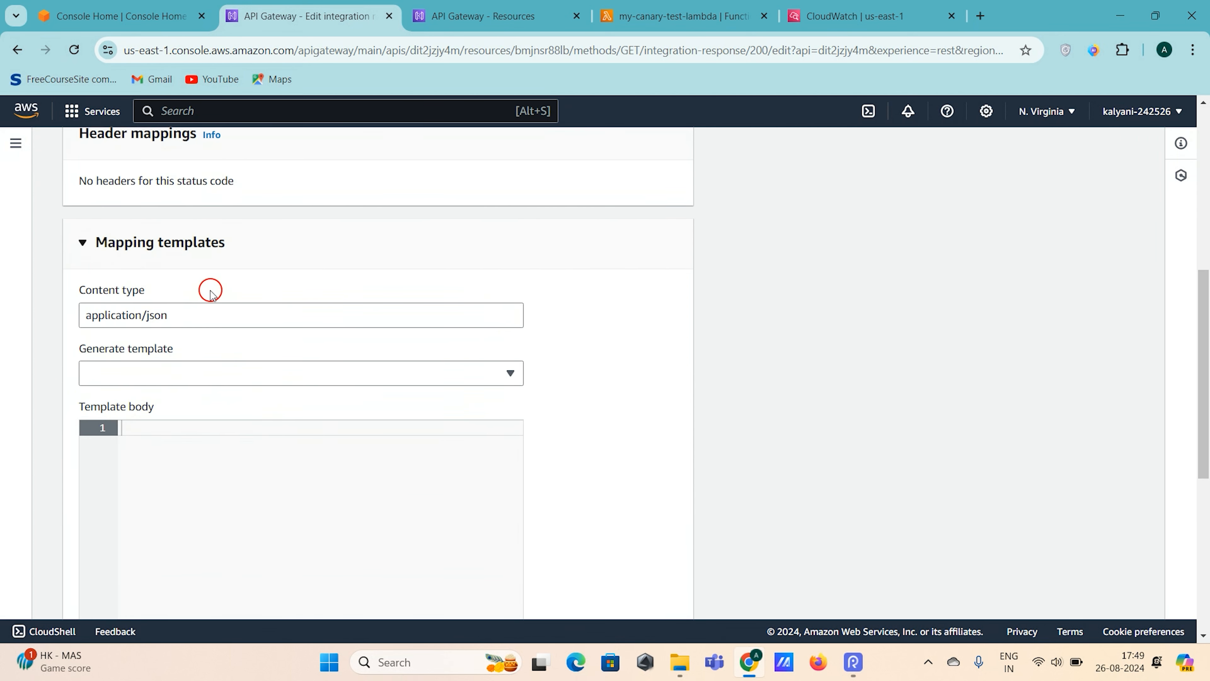
click(161, 316)
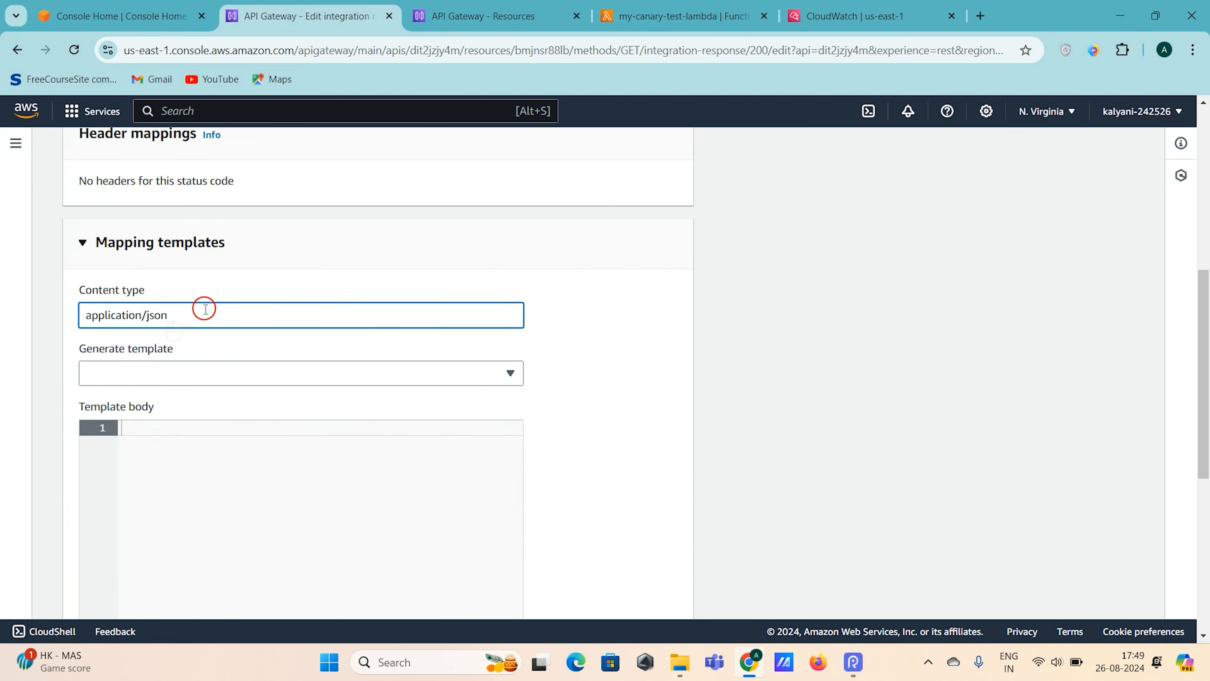
scroll(205, 317, down, 1)
click(172, 225)
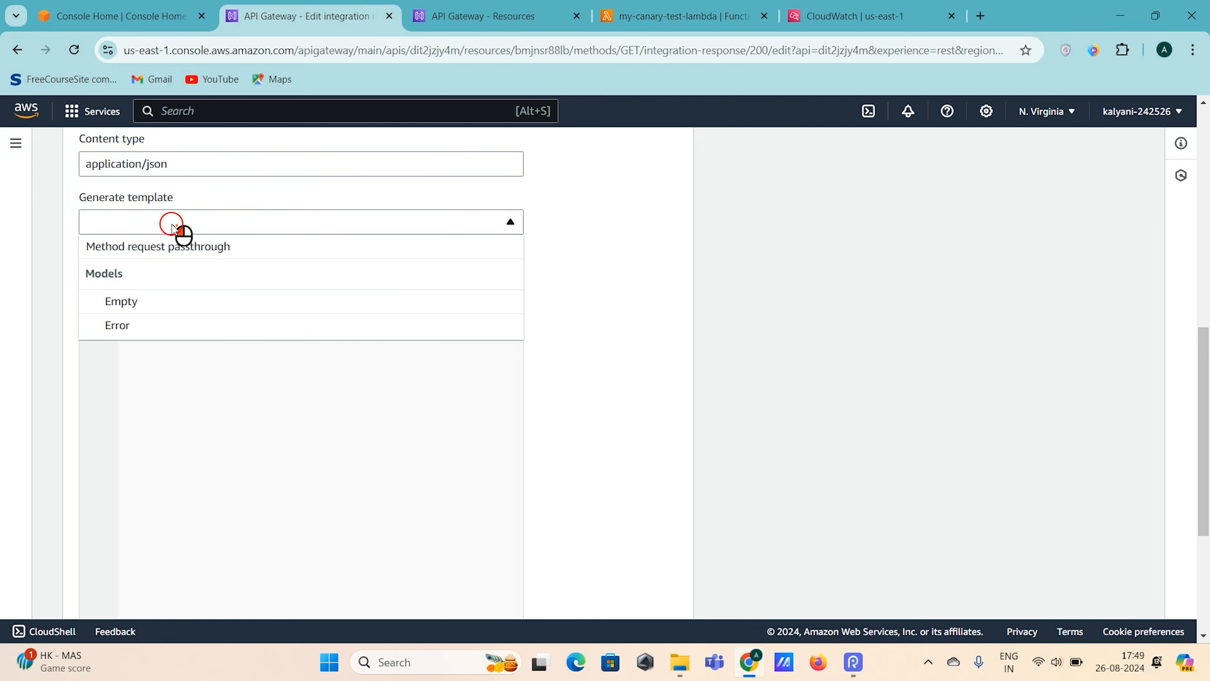
click(180, 255)
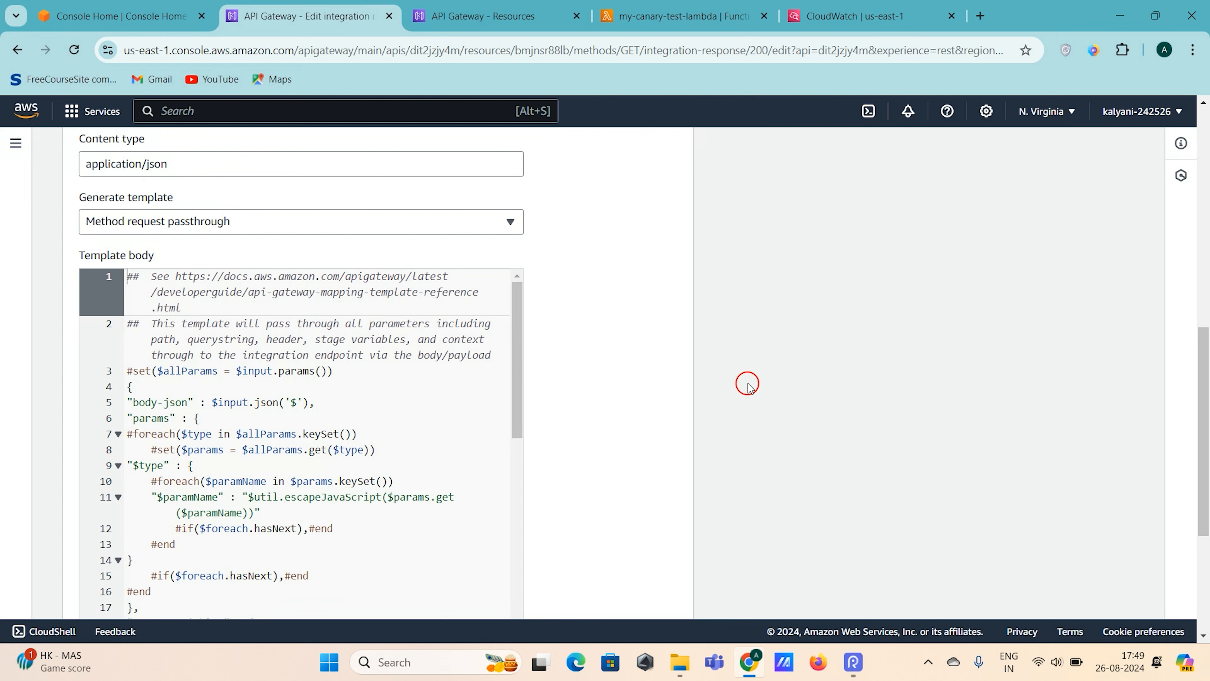
- Look through the generated template body, highlighting the body-json and params section
scroll(283, 445, down, 1)
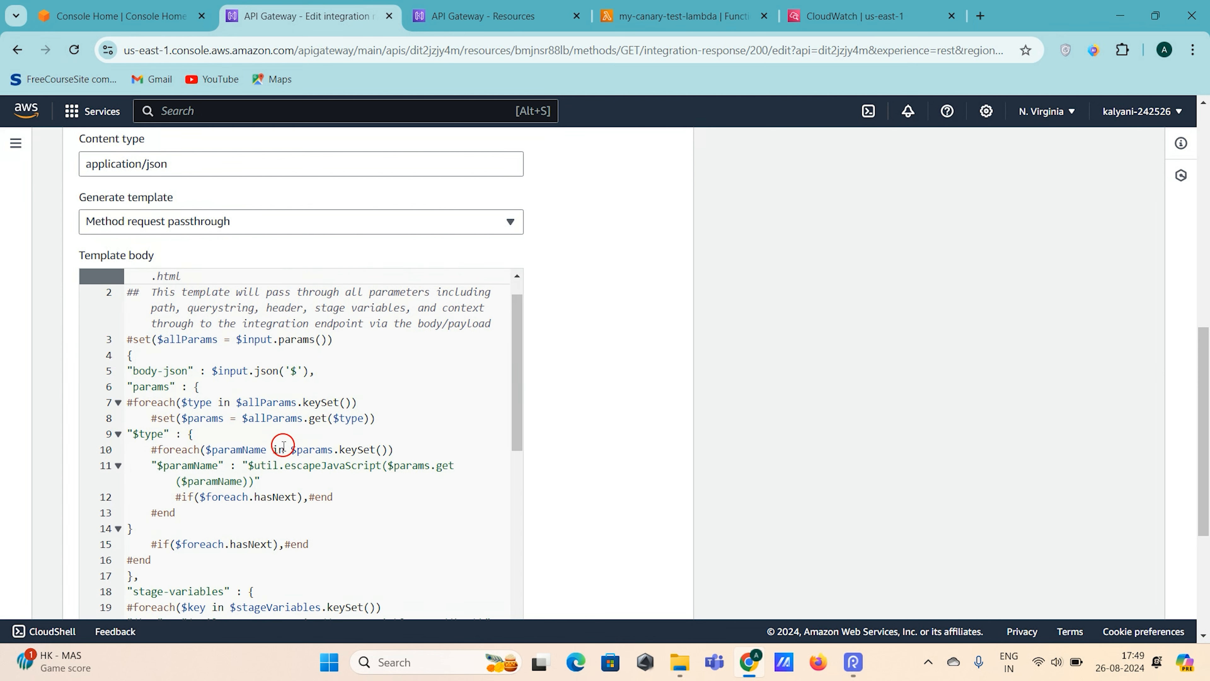
drag(133, 371, 373, 534)
scroll(308, 397, down, 8)
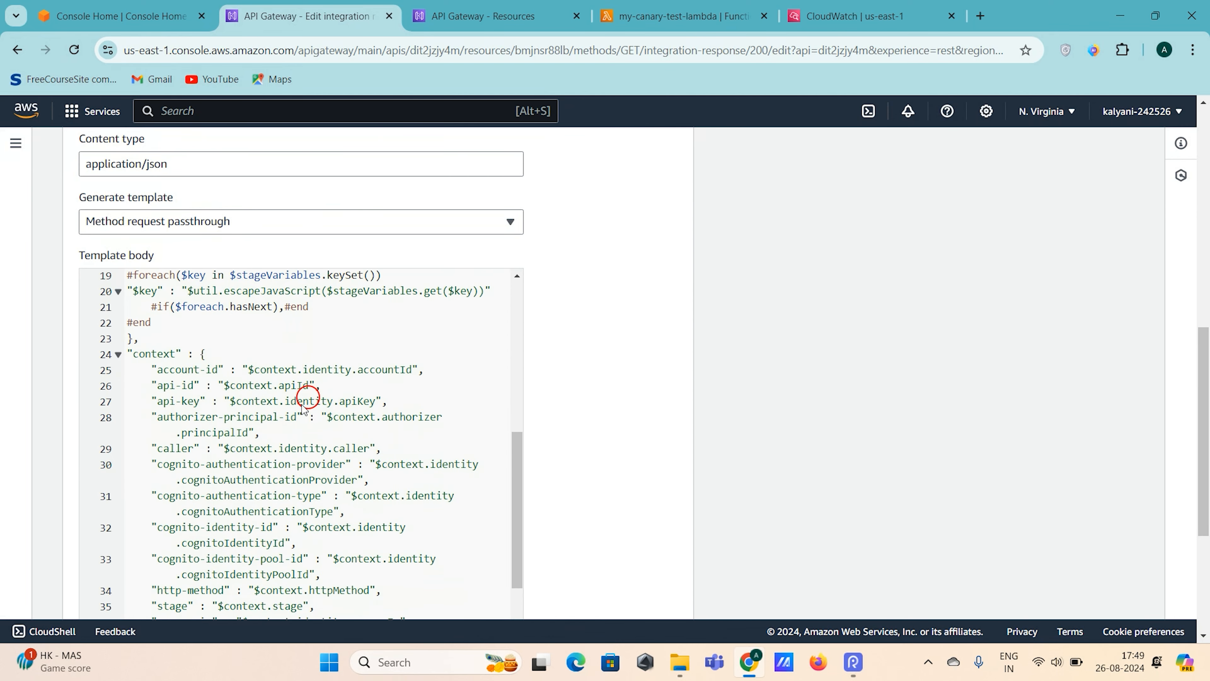
scroll(304, 407, up, 8)
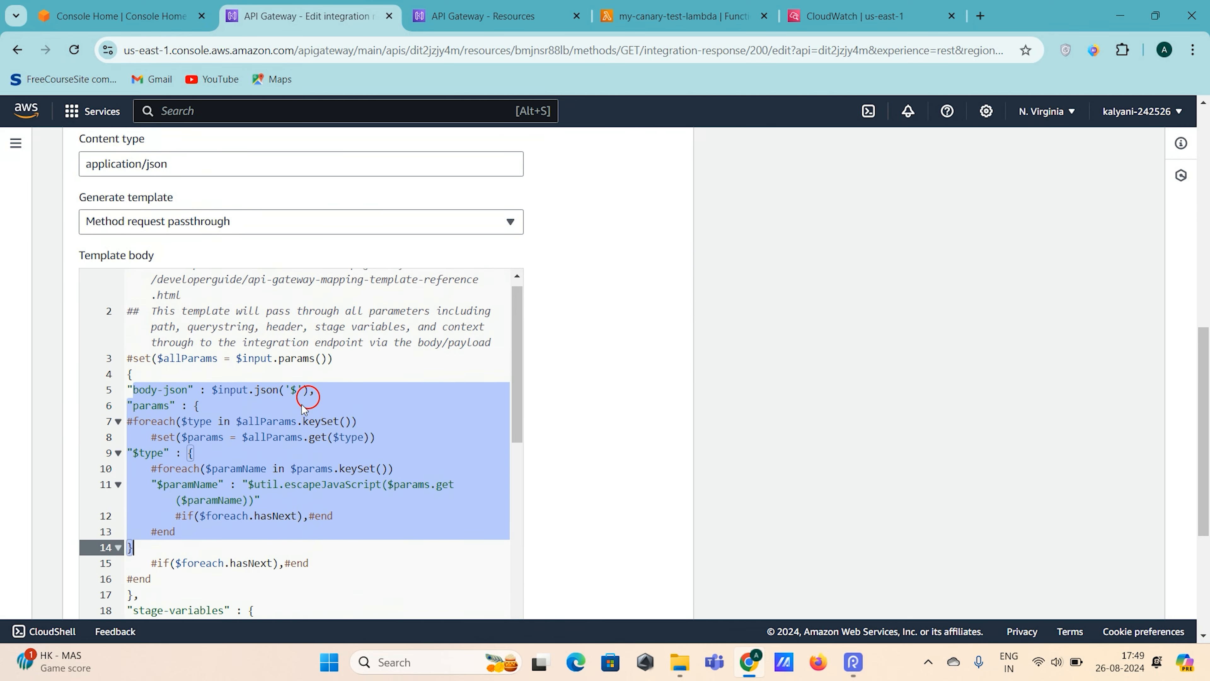
- Switch the generated application/json mapping template to the Empty model
click(339, 399)
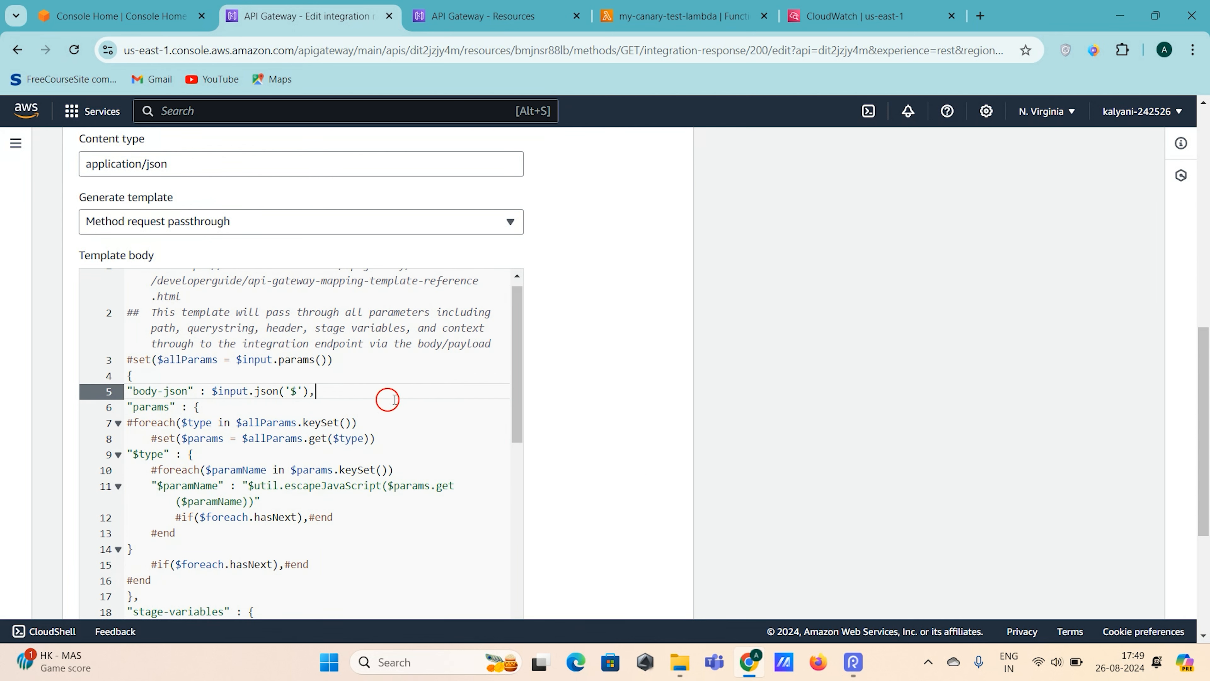
click(397, 533)
scroll(398, 532, up, 1)
click(267, 222)
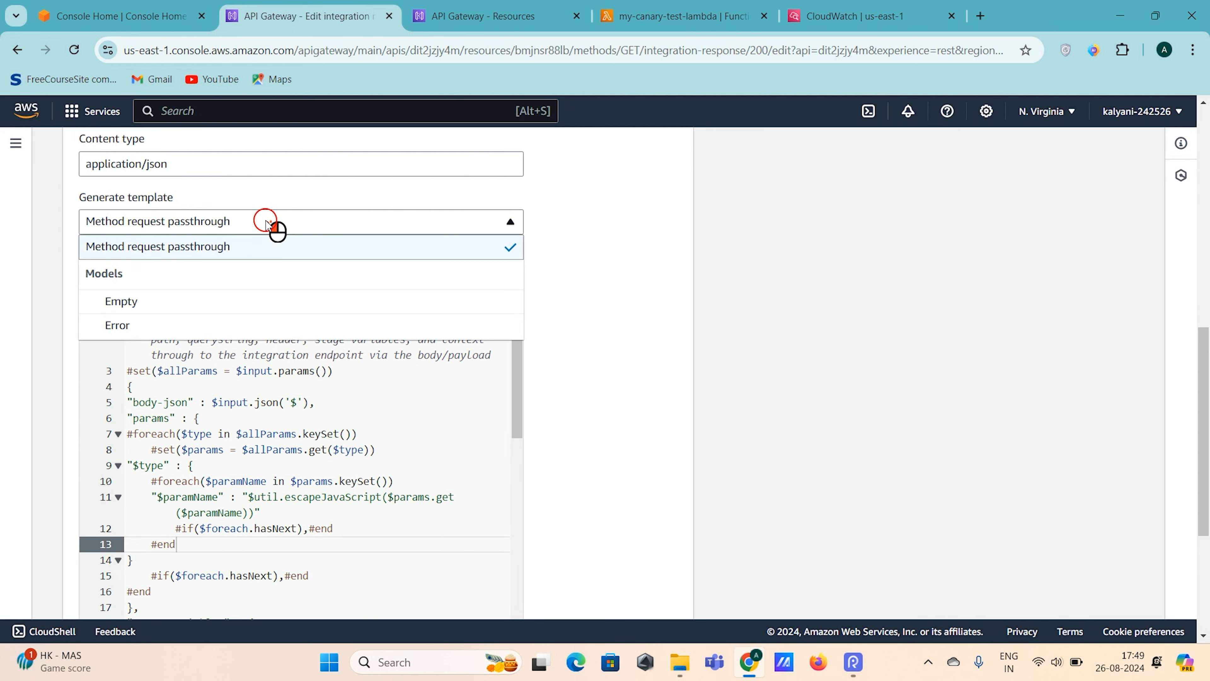
click(224, 304)
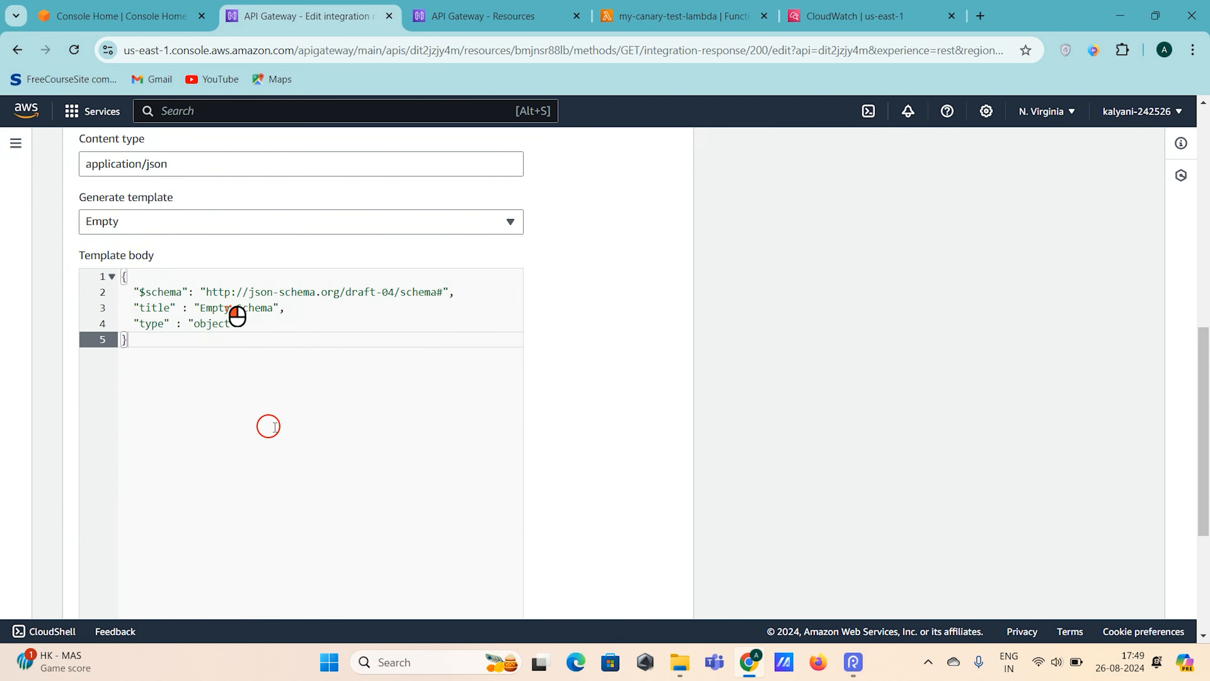
- Replace the whole generated schema in the template body with an empty JSON object opened over separate lines
drag(149, 357, 105, 272)
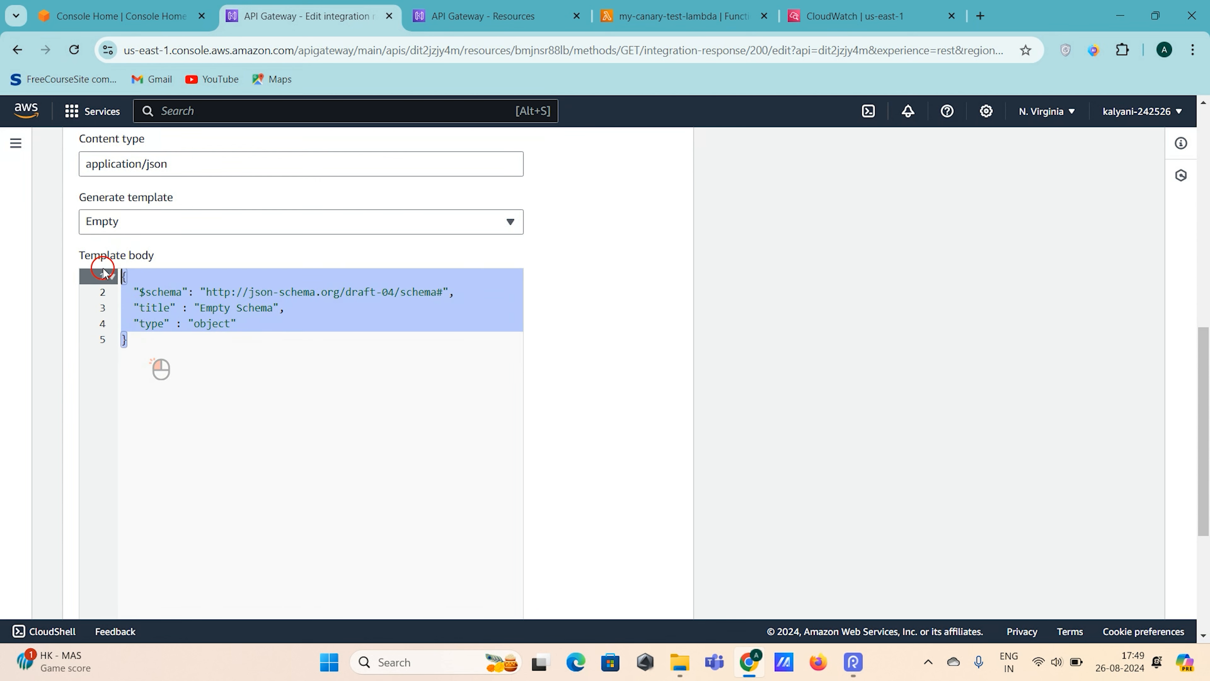
key(BackSpace)
text({})
key(Return)
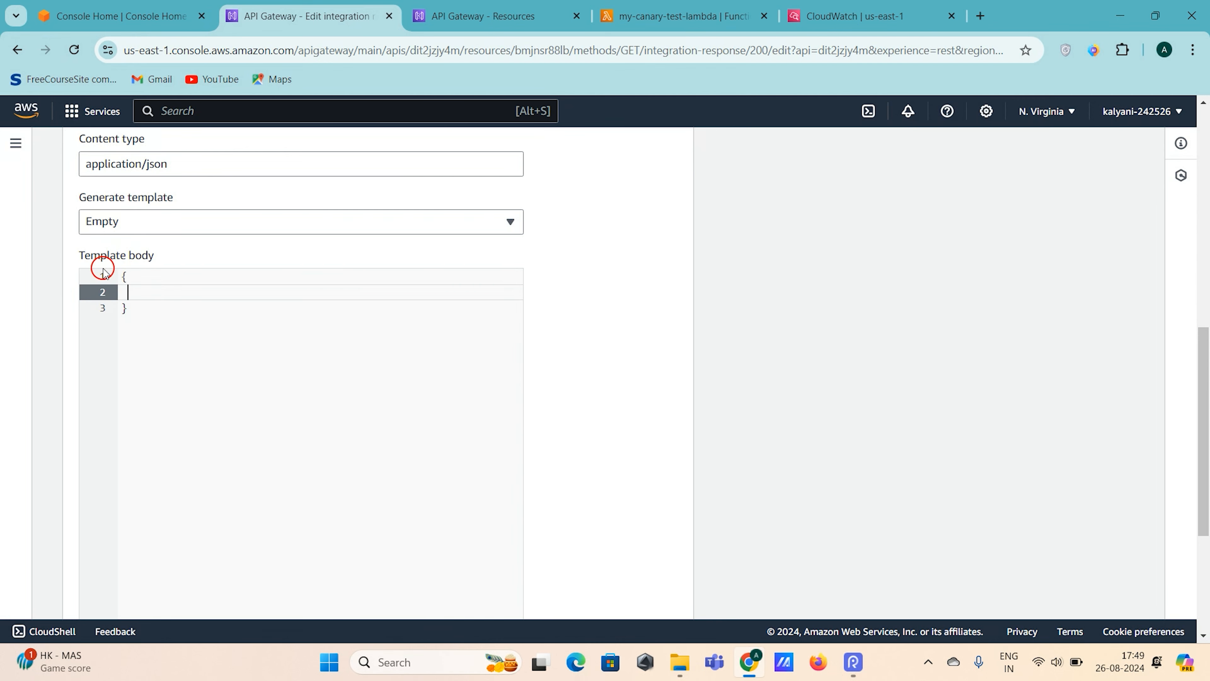
scroll(197, 357, up, 2)
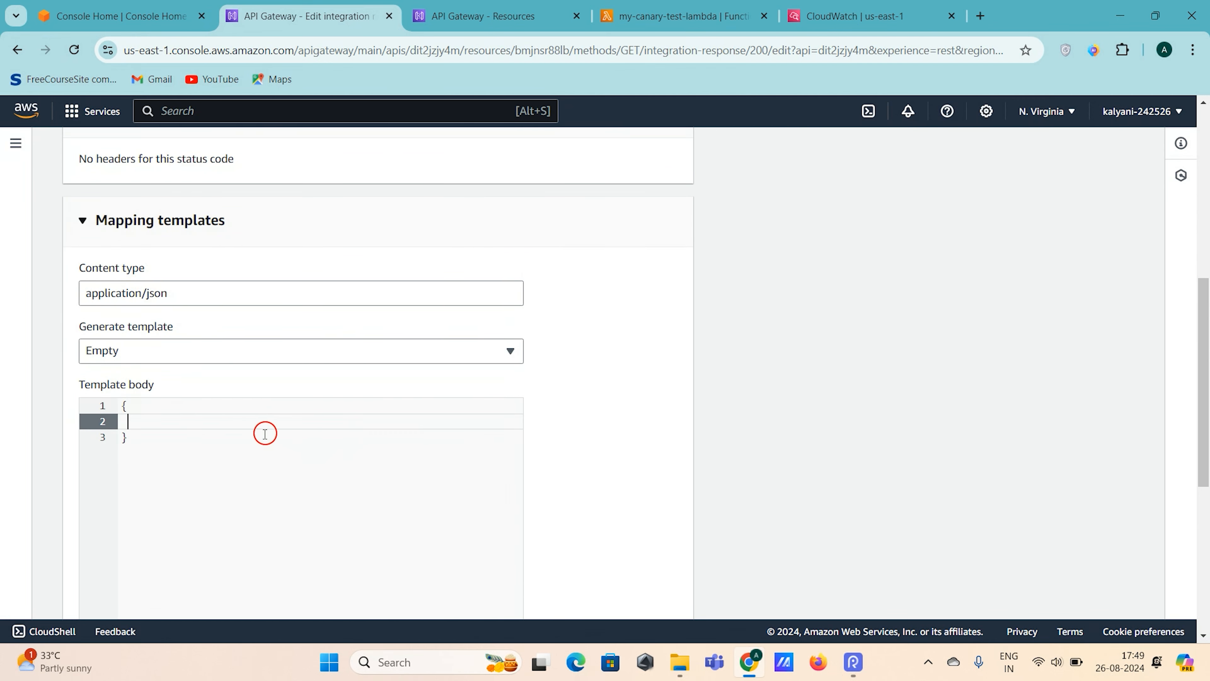
- Add a "message" key with the value $input.json() inside the template body's braces
text("")
key(BackSpace)
text("message":)
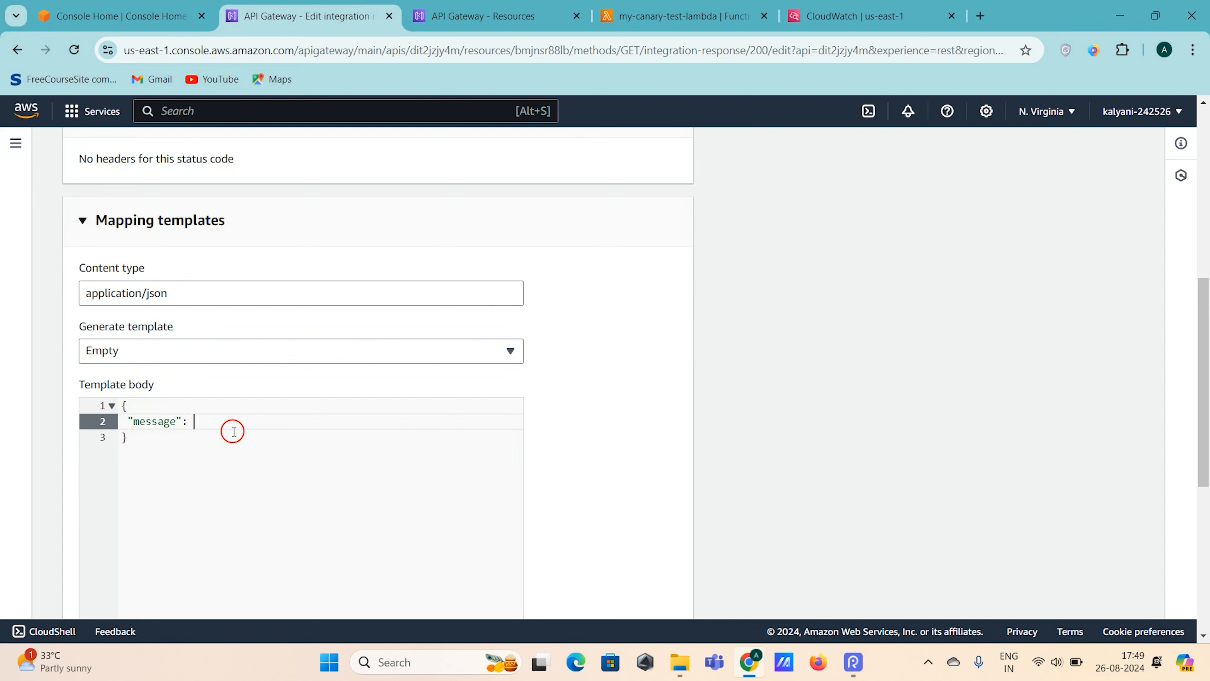
text( $input.json())
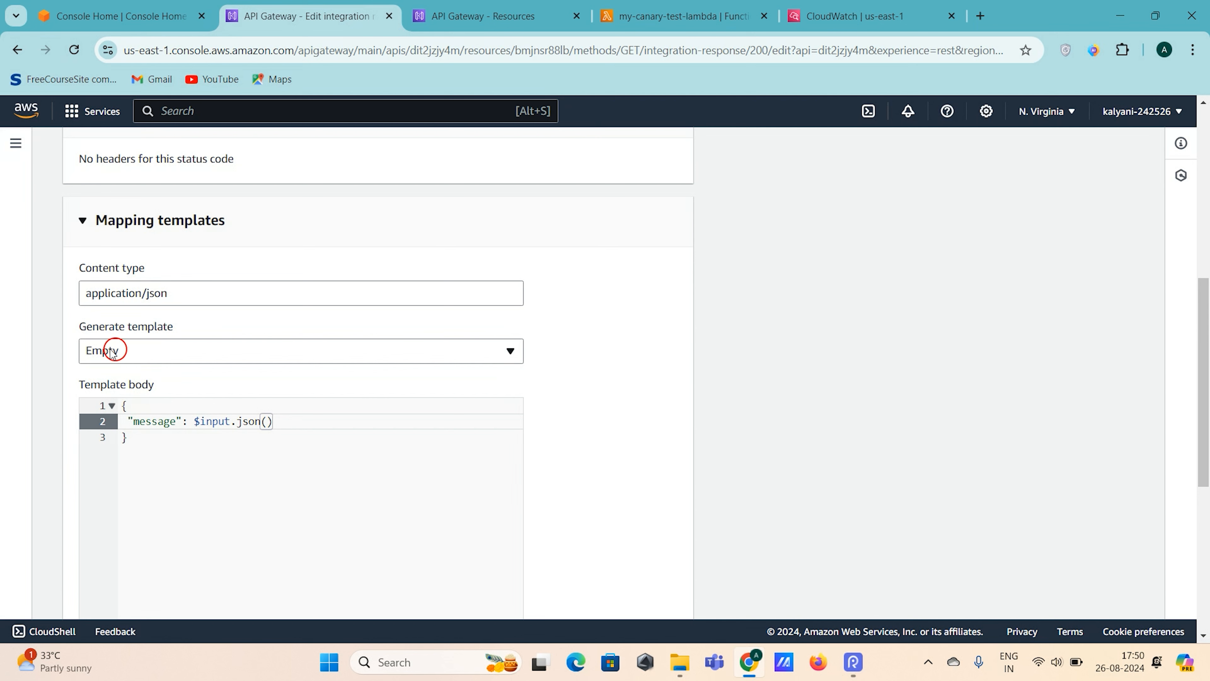
- Pass "$.body" as the argument of $input.json() and save the integration response
click(266, 421)
text("$.body)
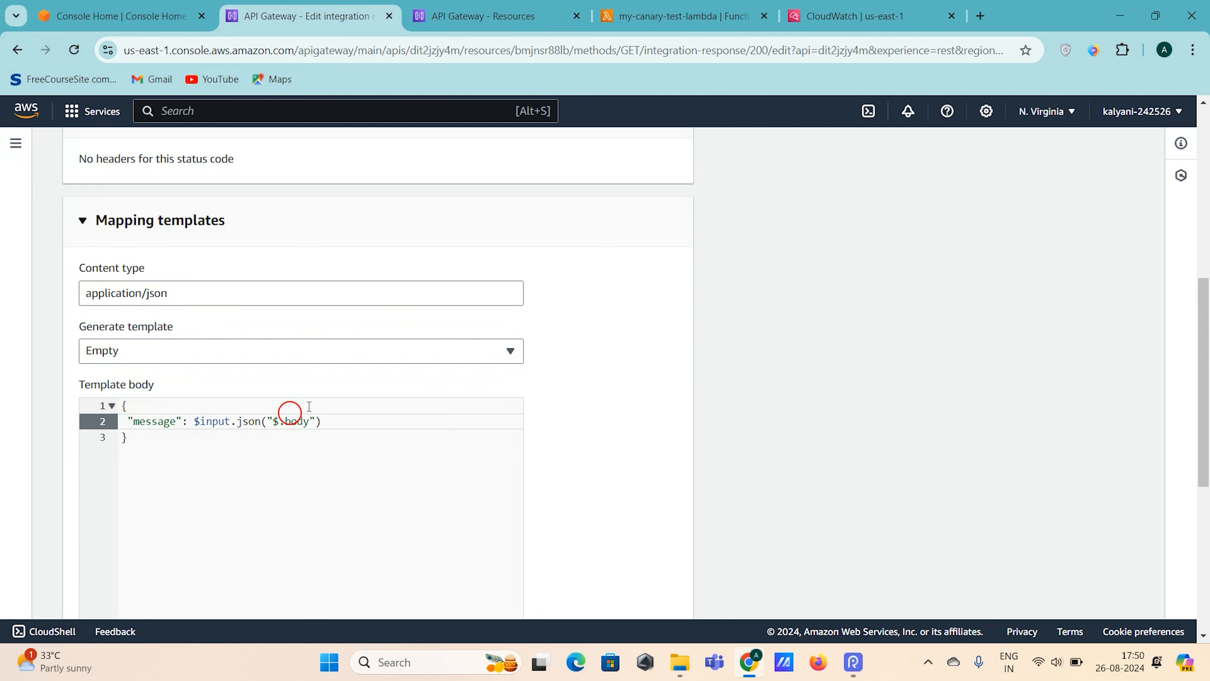
click(379, 427)
scroll(584, 365, down, 5)
click(657, 590)
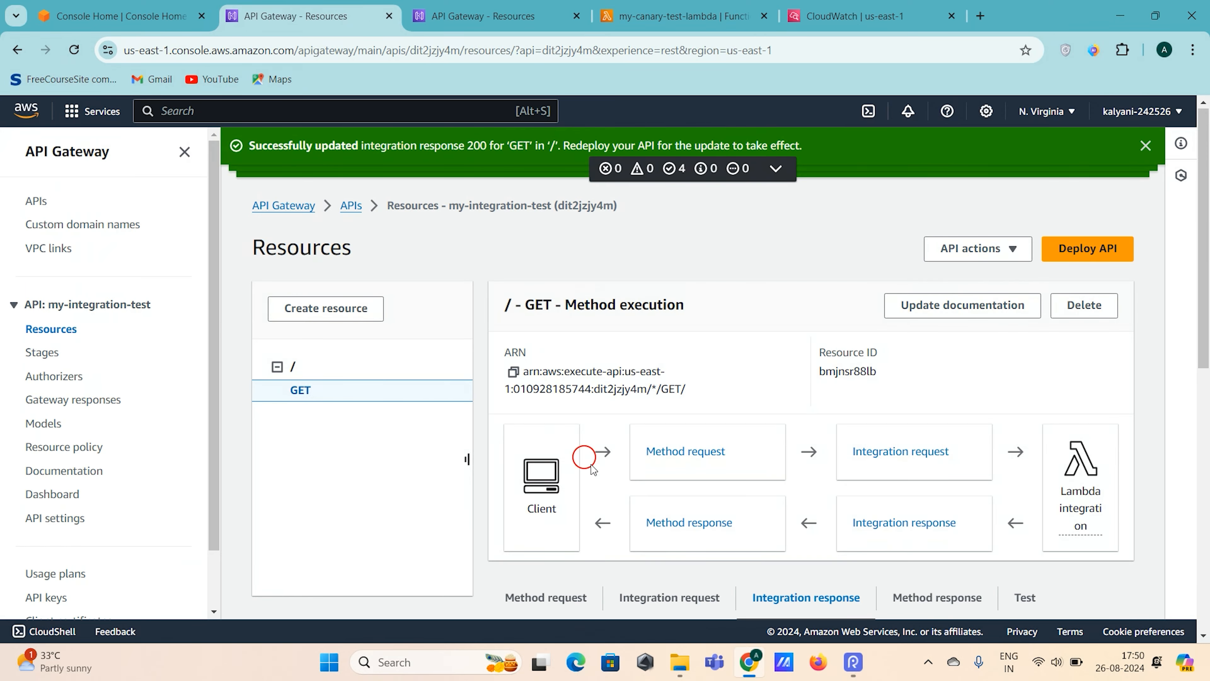
- Run a test call of the GET method with no query strings or headers
scroll(733, 348, down, 5)
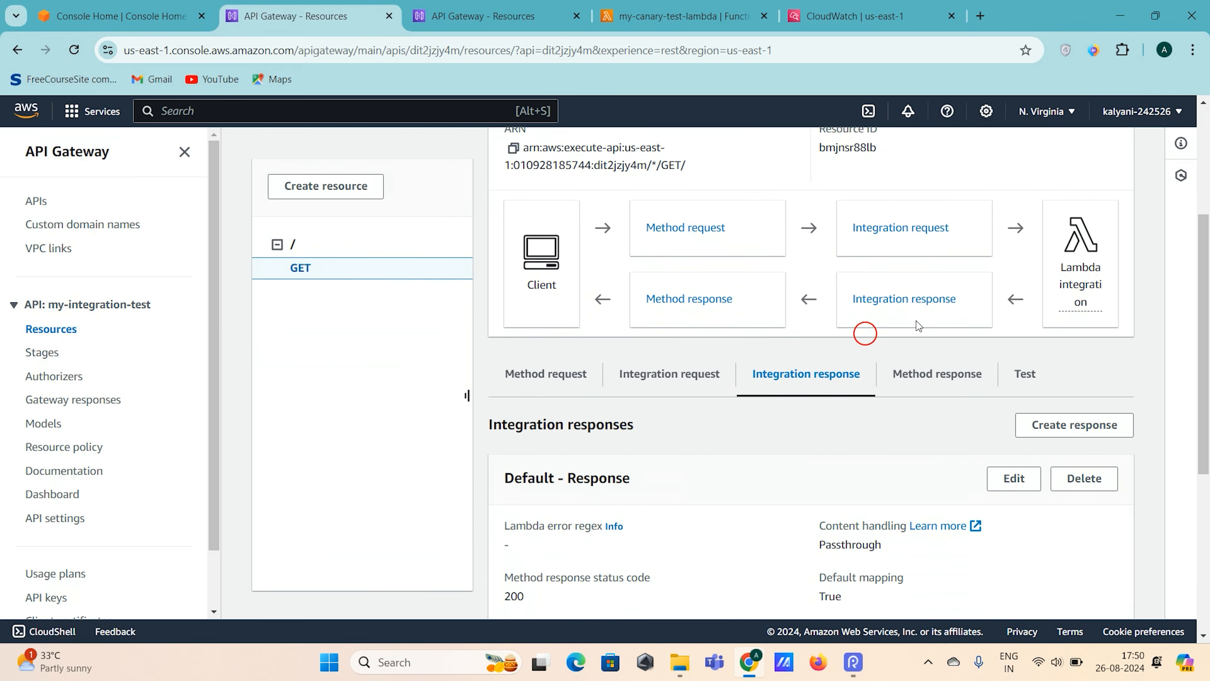
click(1024, 373)
scroll(1019, 372, down, 4)
click(552, 561)
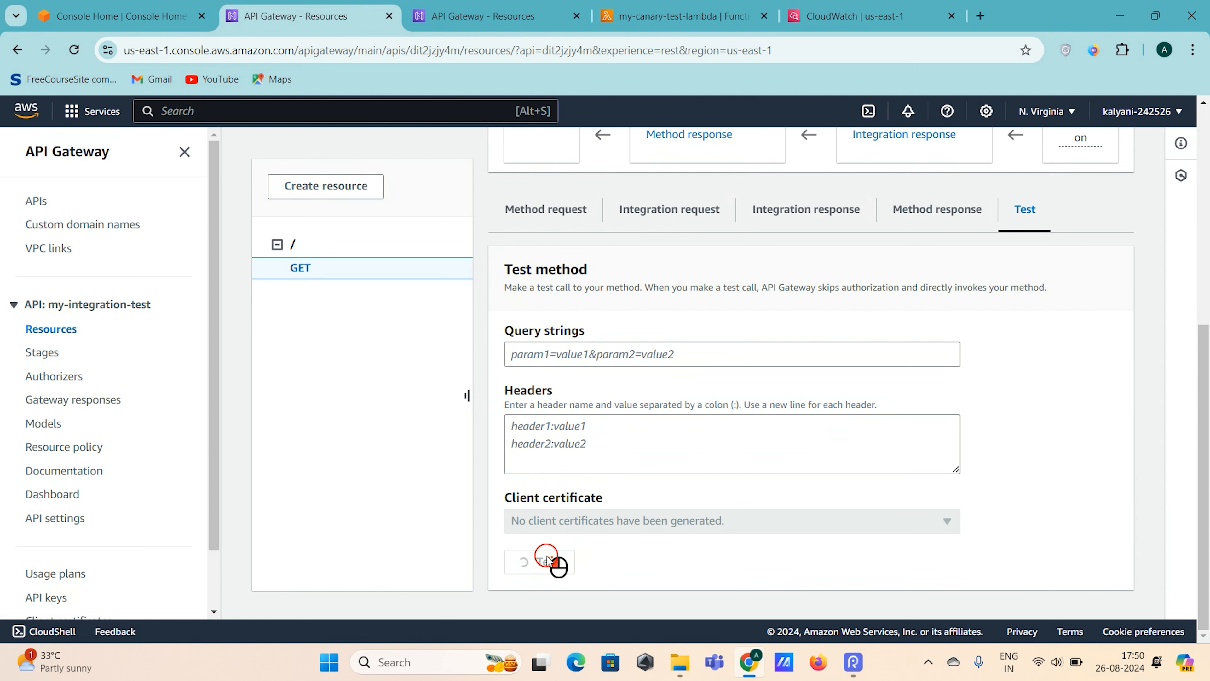
- Examine the response body in the GET method test results, highlighting the mapped message
scroll(875, 449, down, 8)
scroll(614, 320, up, 1)
drag(558, 273, 845, 276)
drag(616, 303, 552, 267)
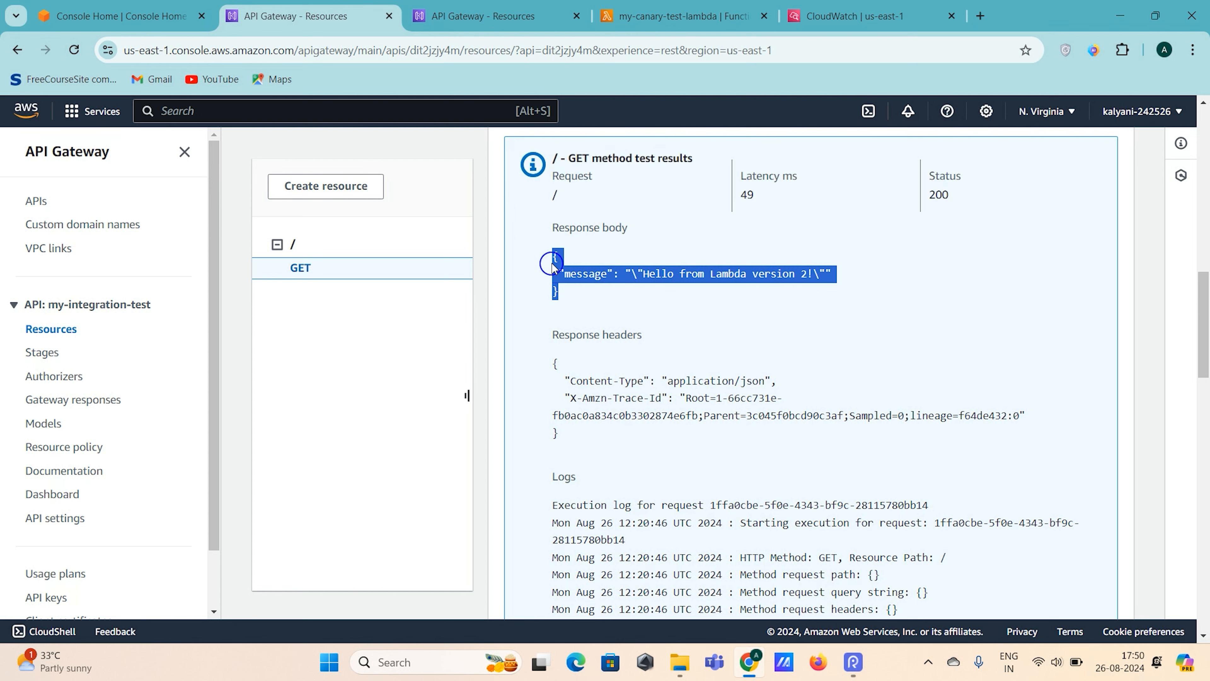
click(710, 307)
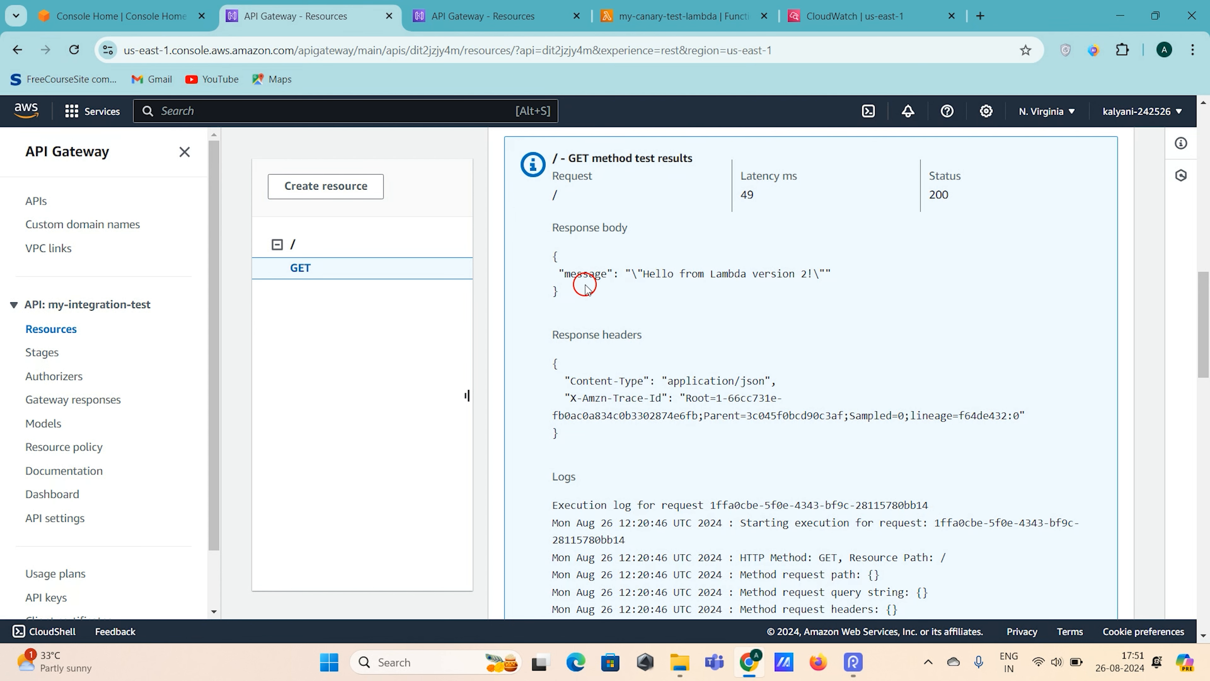
scroll(600, 296, up, 5)
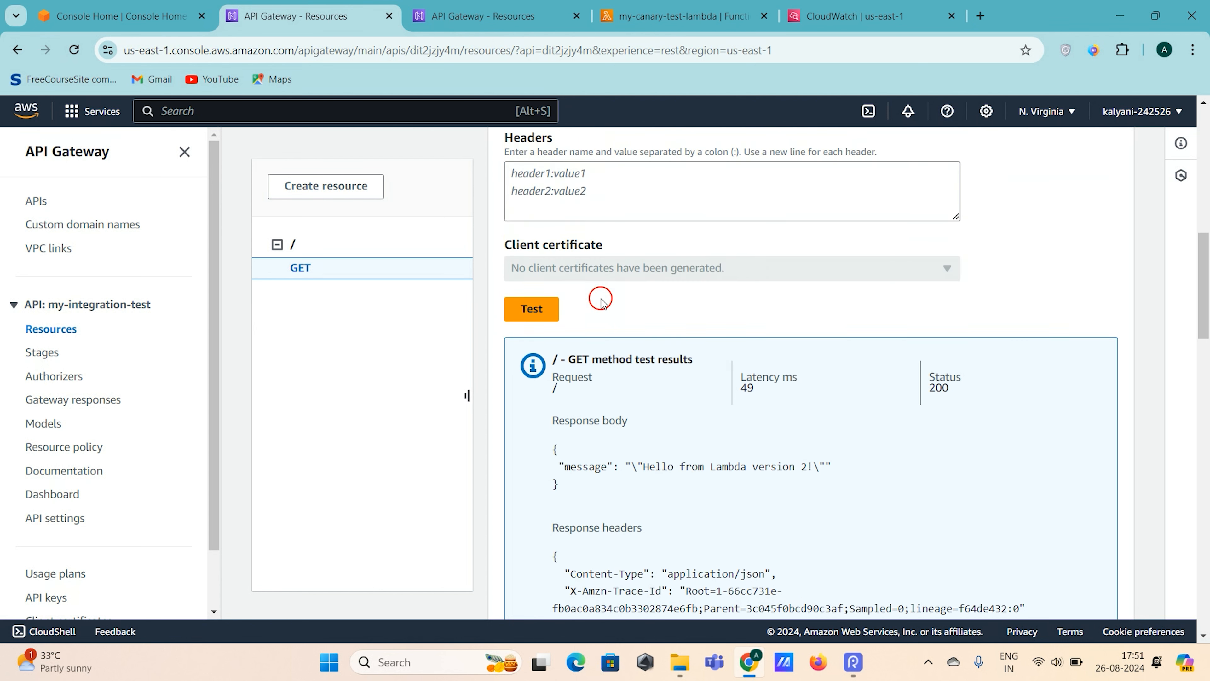
scroll(600, 267, up, 2)
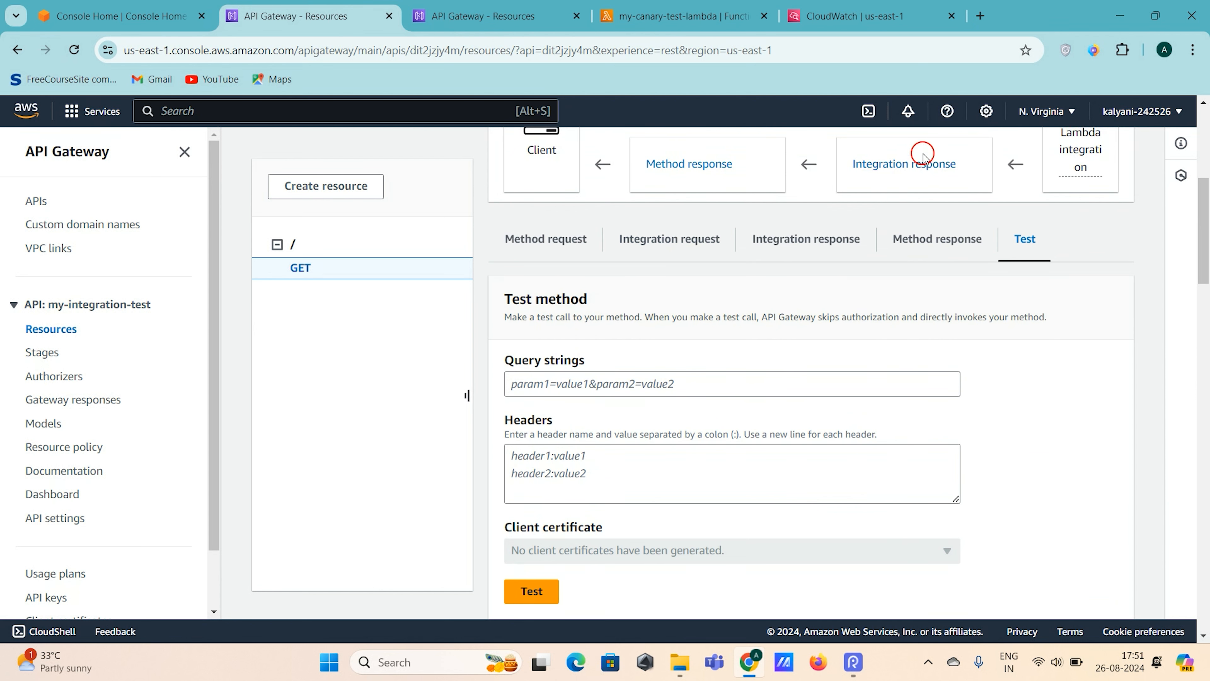
scroll(707, 440, down, 8)
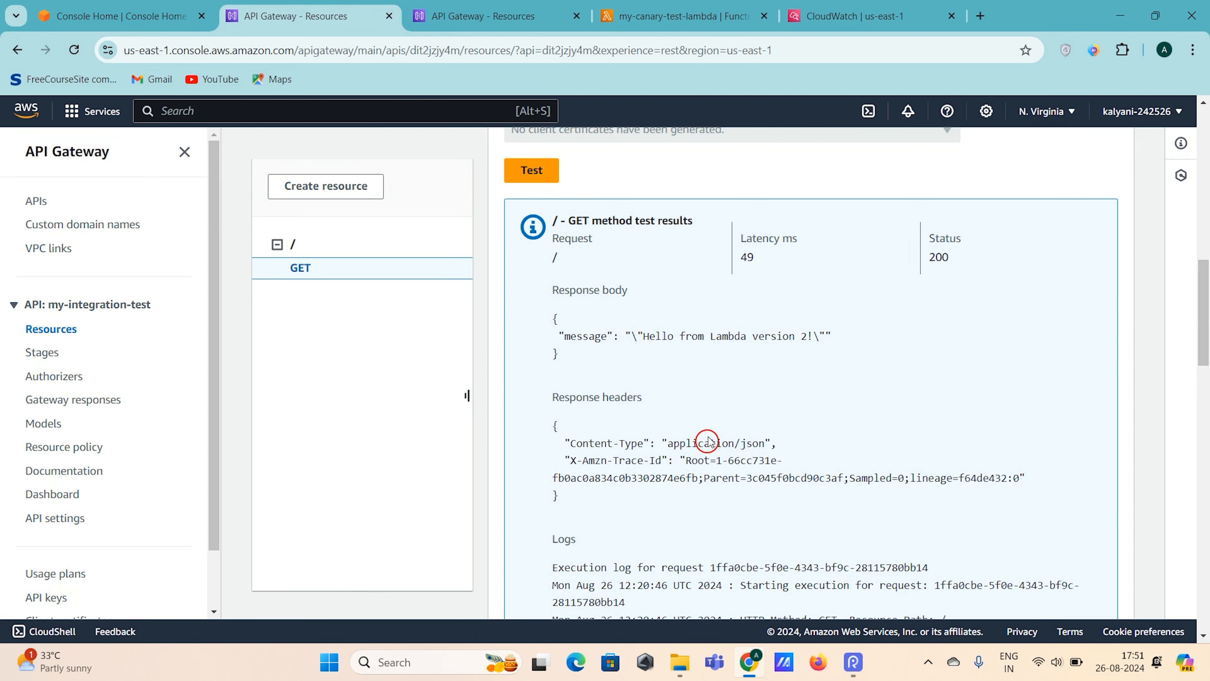
scroll(707, 439, up, 7)
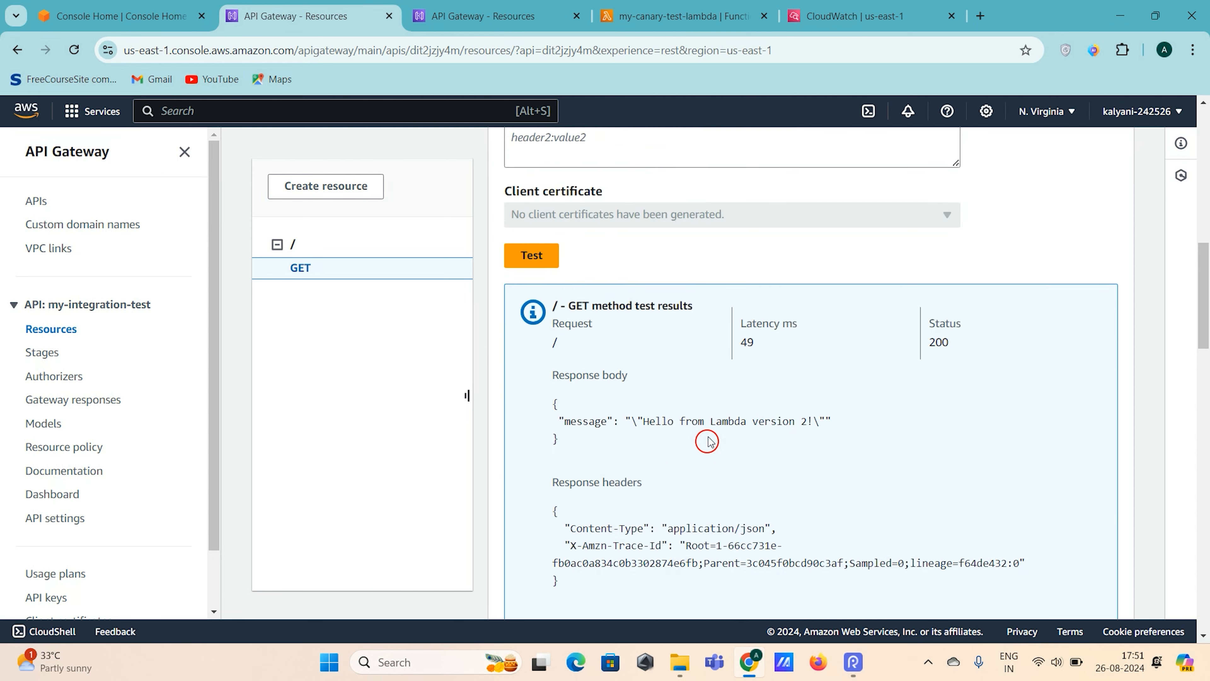
- Dismiss all the success notifications stacked above the Resources page
scroll(707, 439, up, 7)
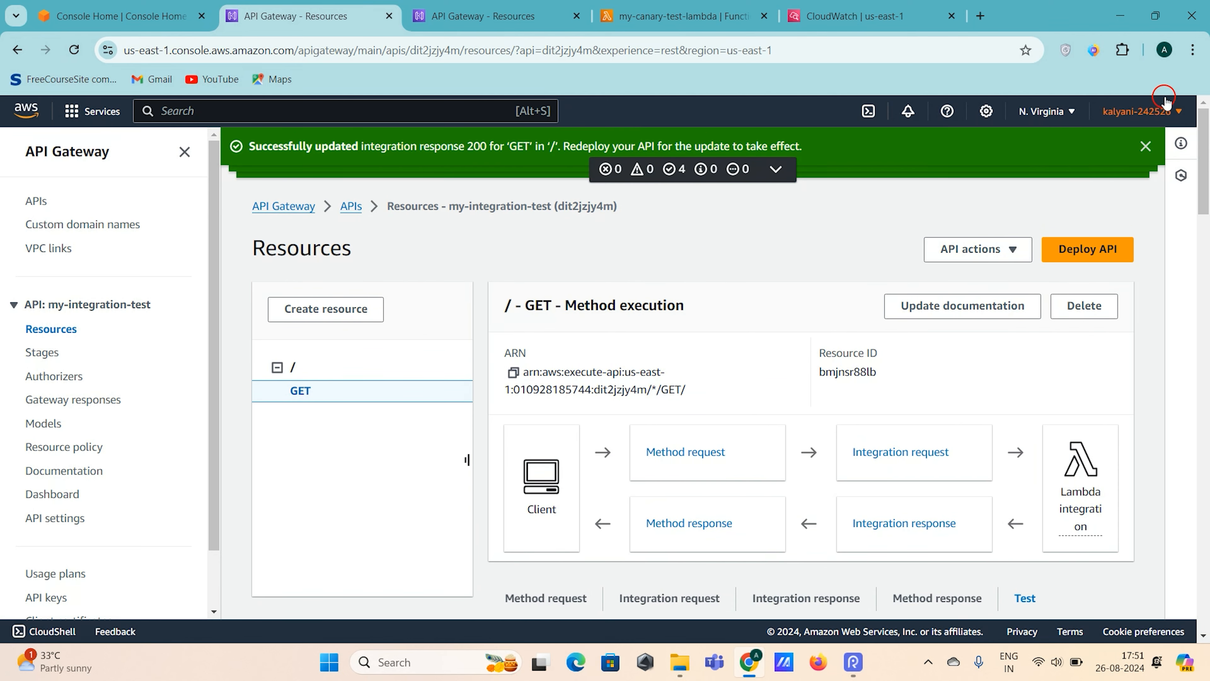
click(1145, 147)
click(1145, 147)
click(1145, 147)
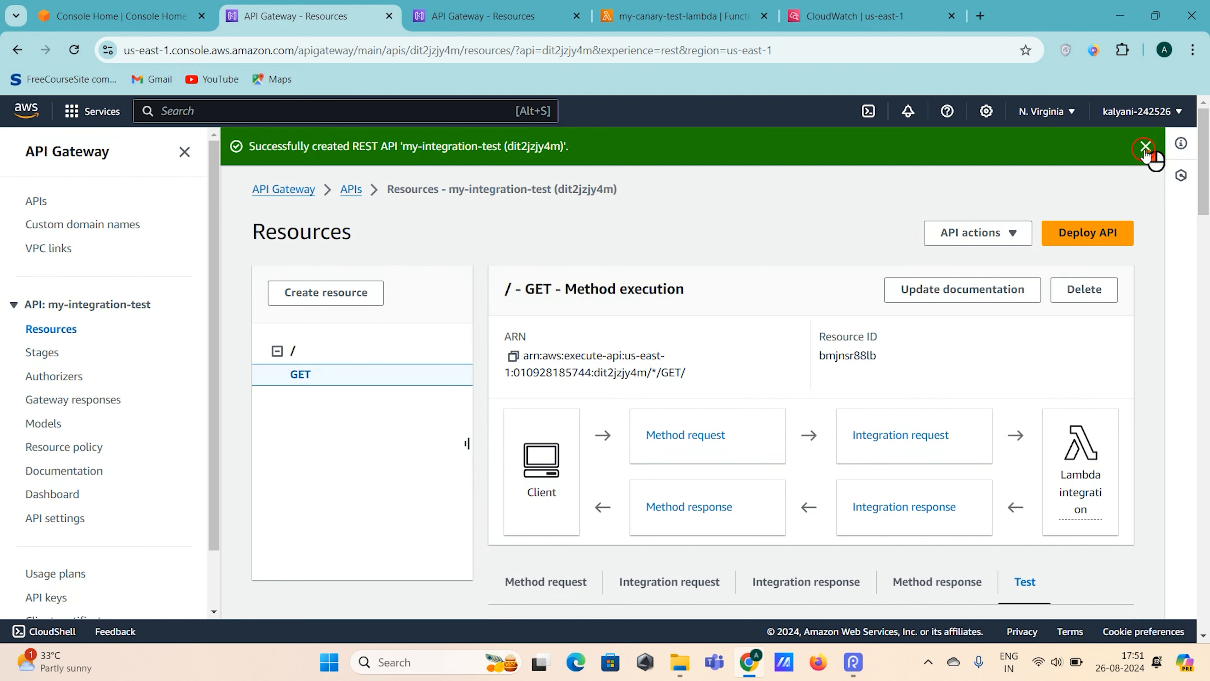
click(1145, 147)
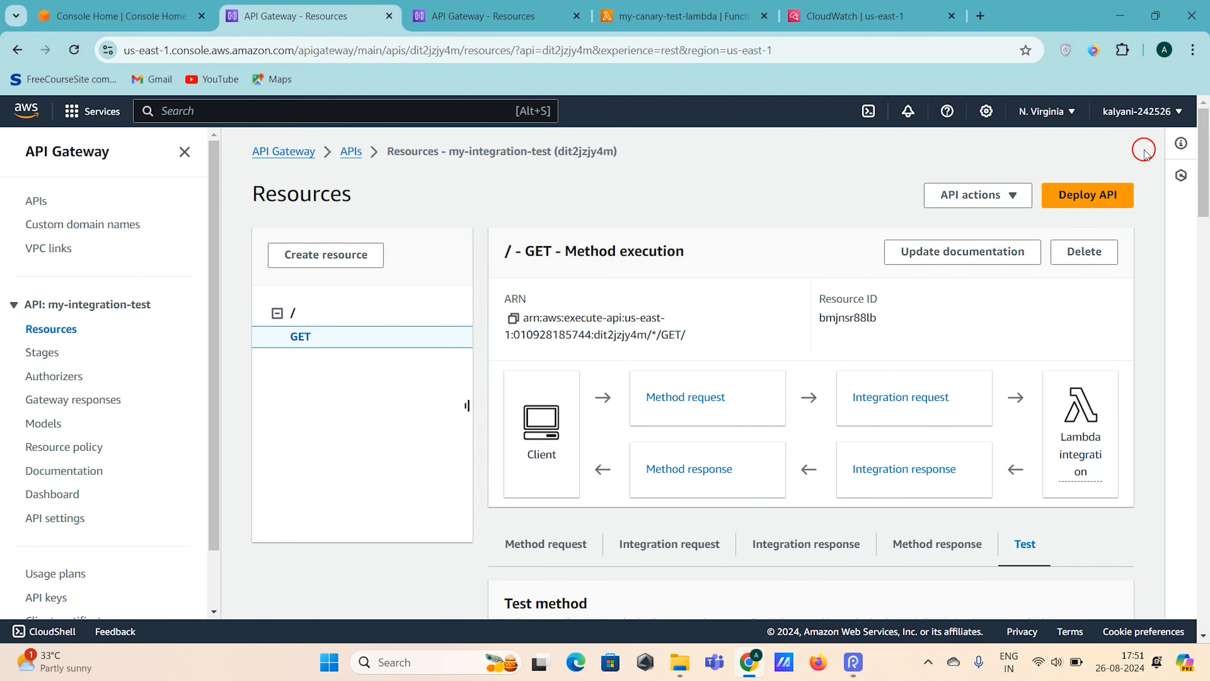